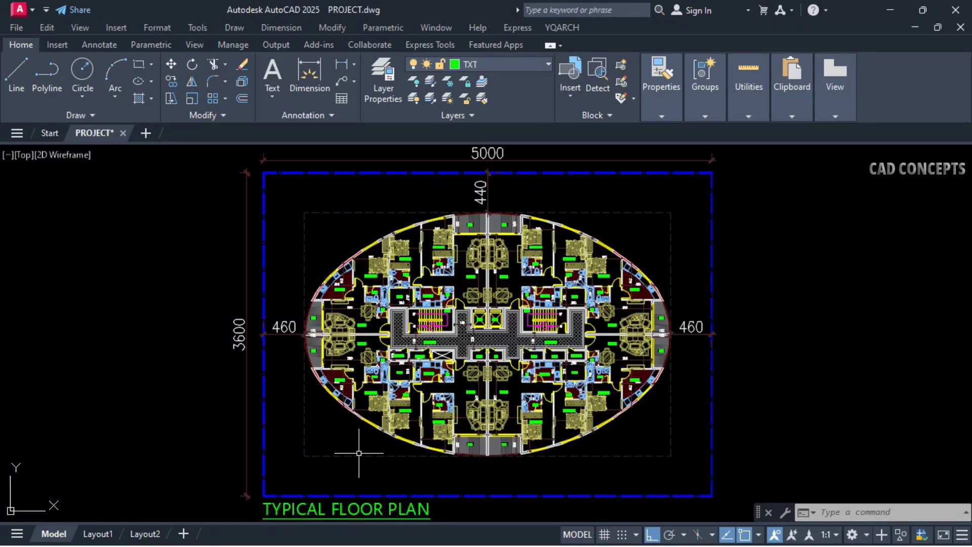
- Examine the completed typical floor plan of the oval apartment building, including its corridor, stairs, lifts and flats
scroll(488, 474, up, 5)
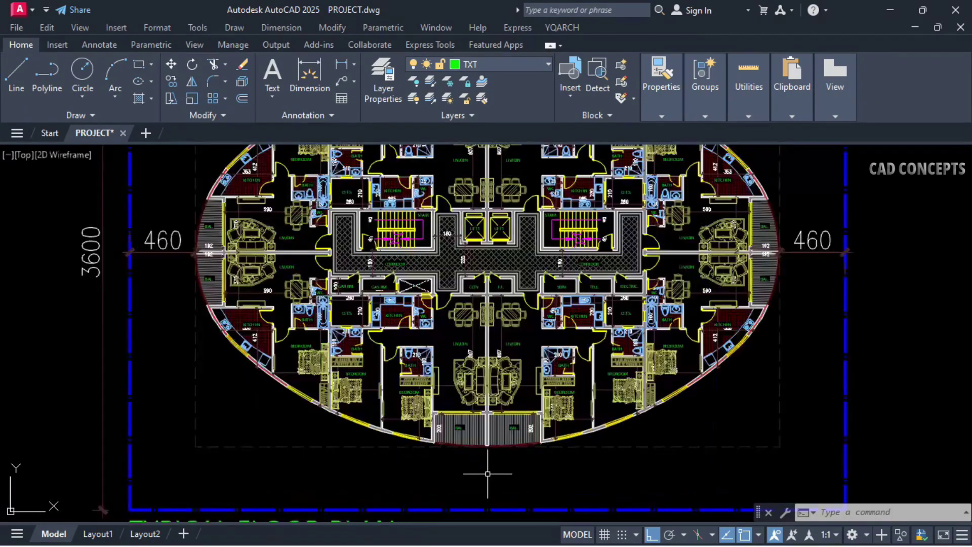
middle_drag(488, 474, 495, 432)
middle_drag(549, 332, 550, 465)
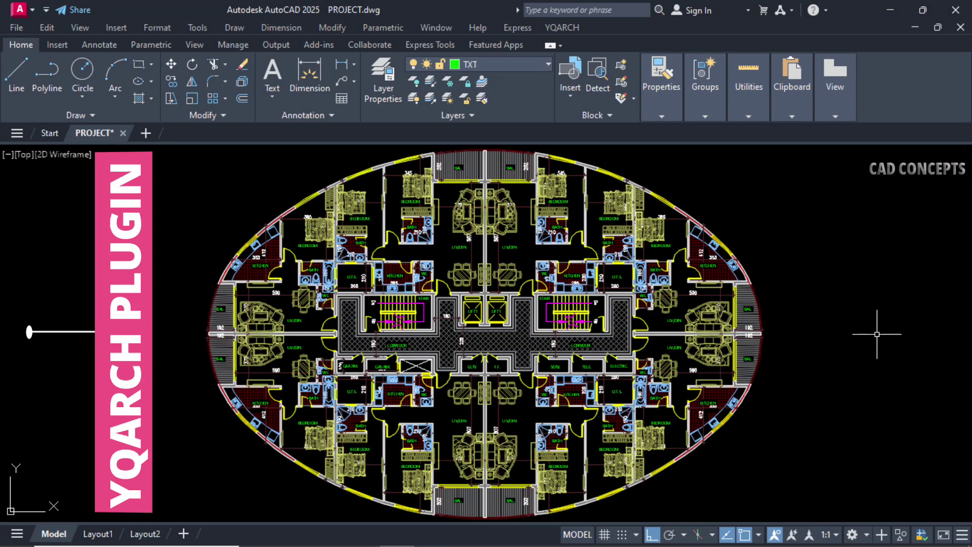
scroll(568, 358, up, 3)
middle_drag(569, 358, 571, 229)
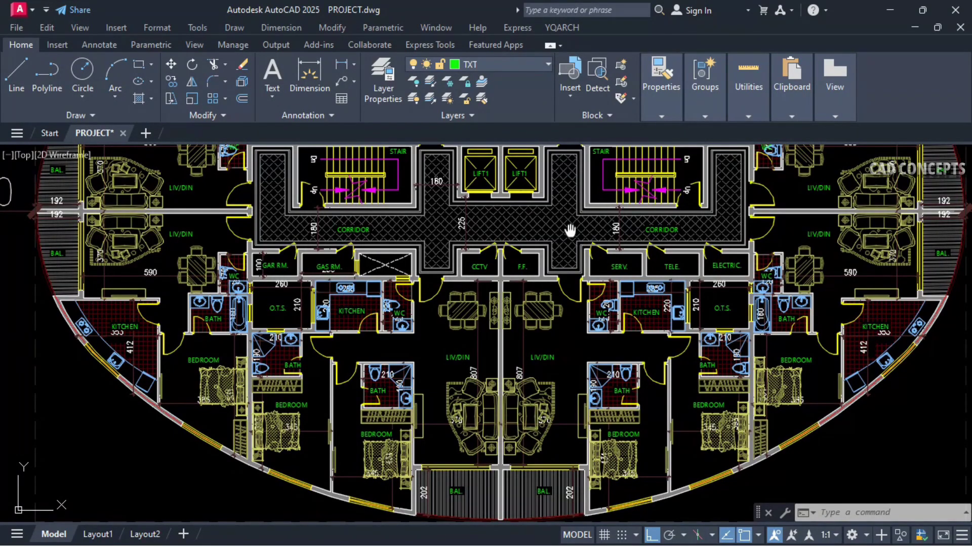
scroll(570, 229, down, 3)
middle_drag(571, 231, 566, 342)
scroll(567, 343, down, 2)
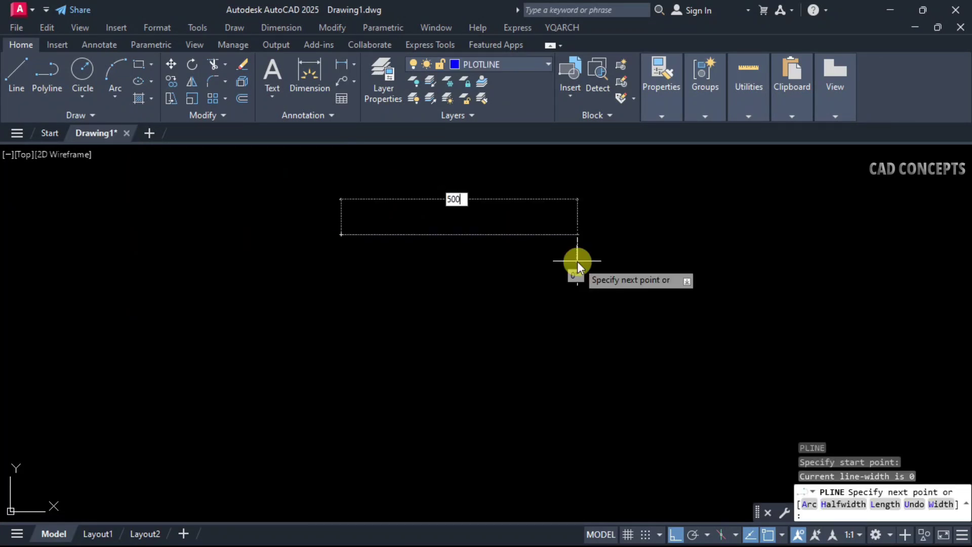
- Draw the rectangular plot boundary as a polyline 5000 wide and 3600 high
text(0)
key(Return)
key(Left)
key(Left)
key(BackSpace)
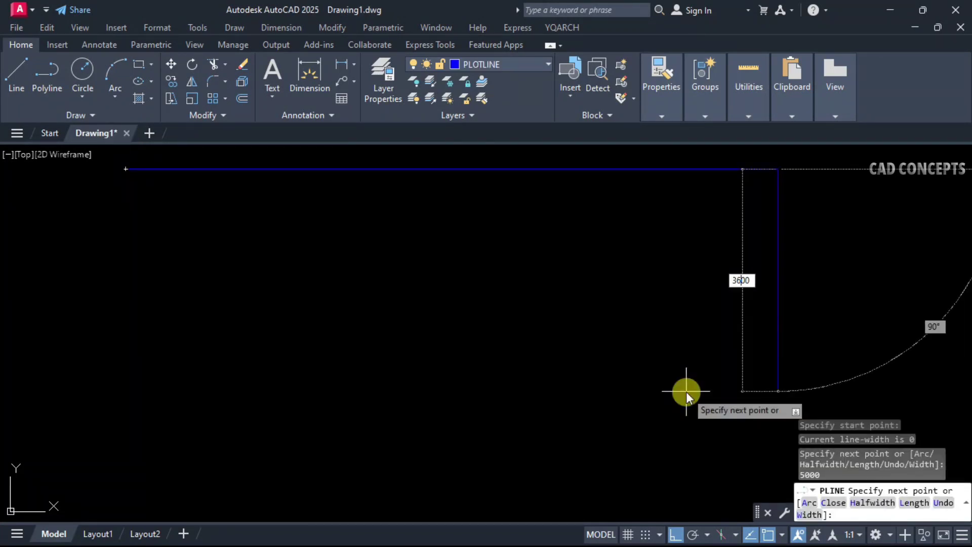
key(Return)
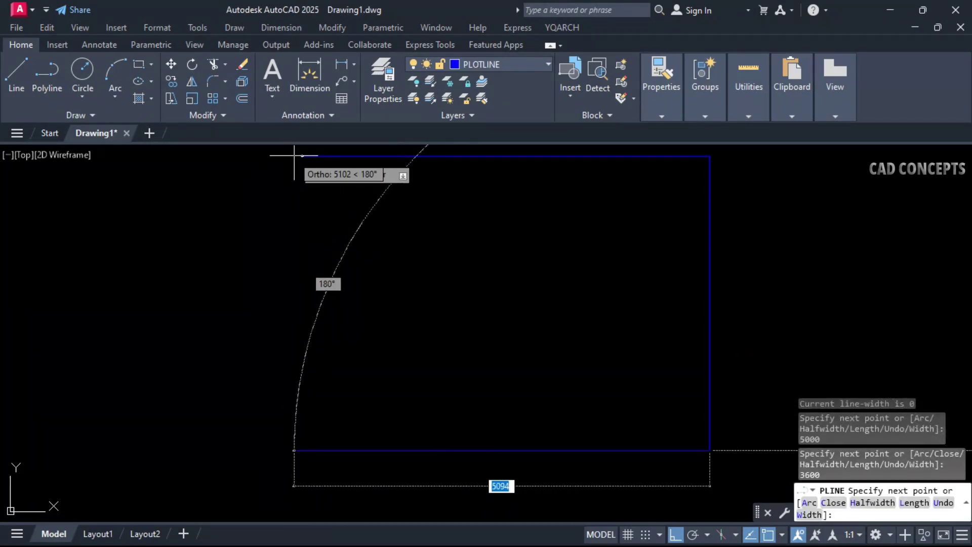
click(302, 174)
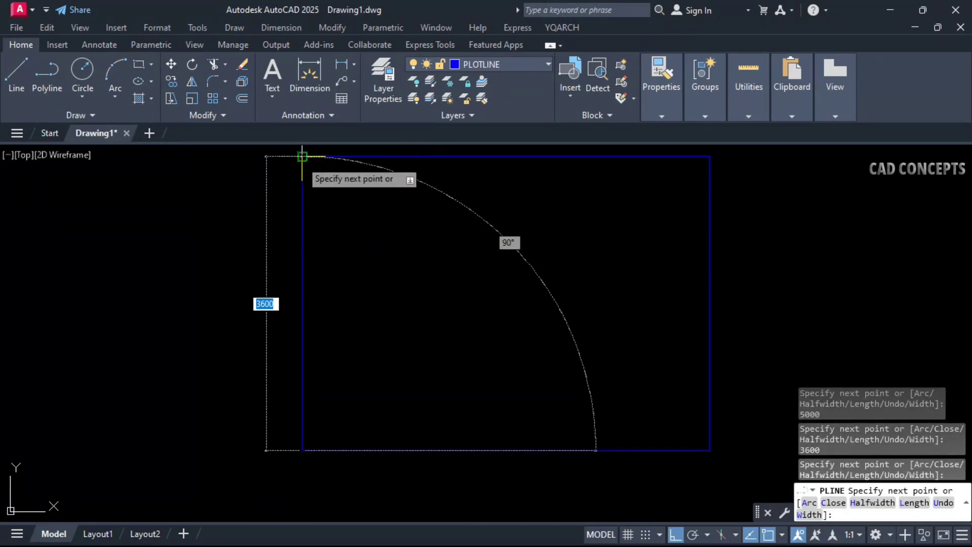
click(302, 156)
key(Escape)
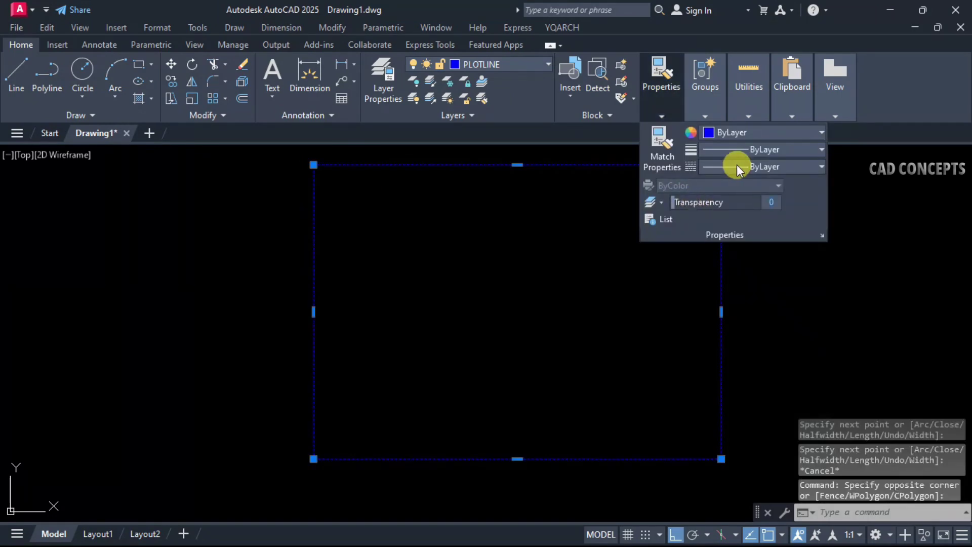
- Give the plot boundary the ACAD_ISO04W100 linetype, a line width of 15 and a larger dash scale
click(737, 166)
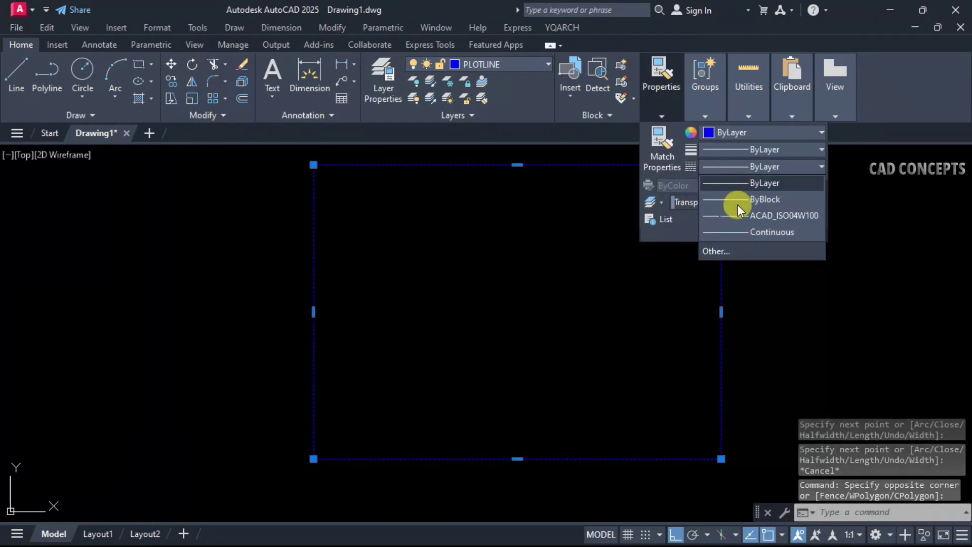
click(766, 221)
text(SSW)
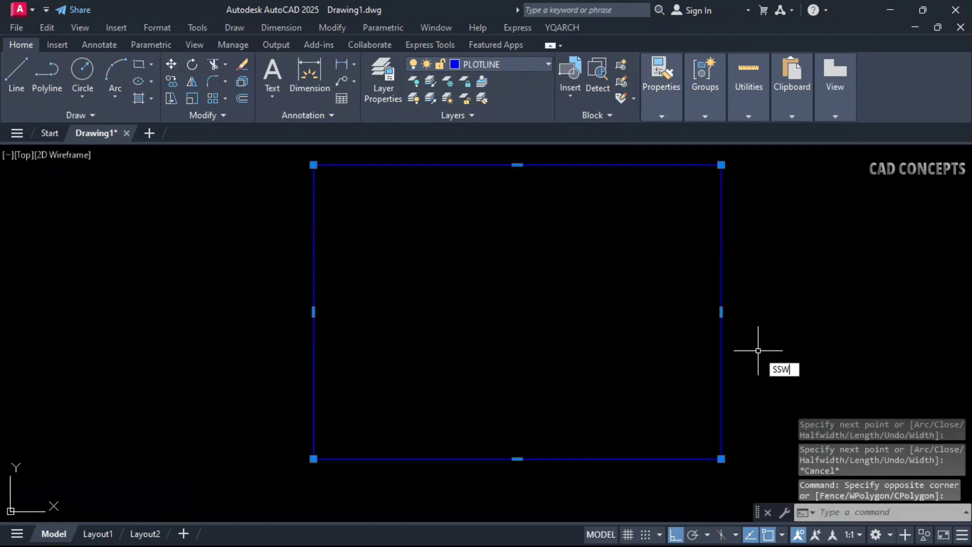
key(Return)
key(Return)
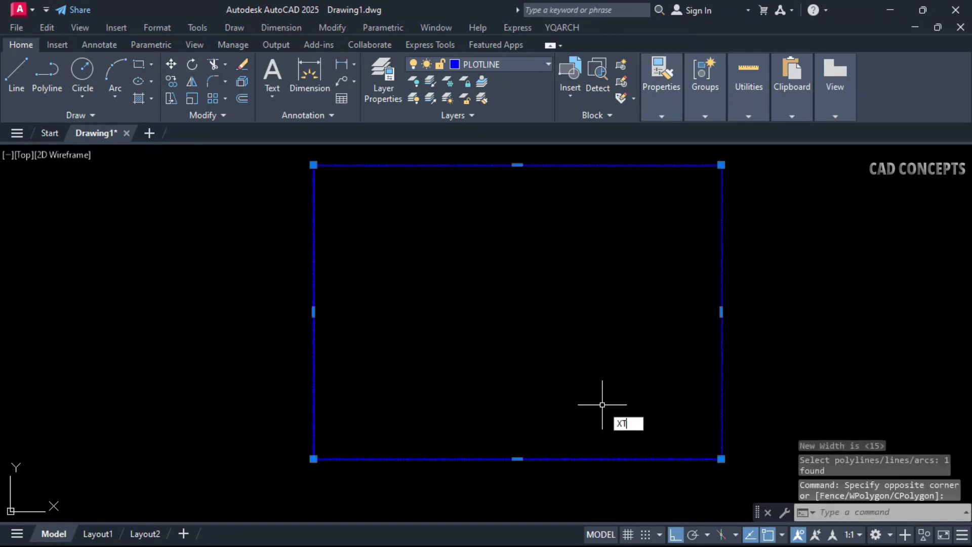
key(Return)
click(572, 359)
- Offset the plot boundary 420 inward
text(o)
key(Return)
text(420)
key(Return)
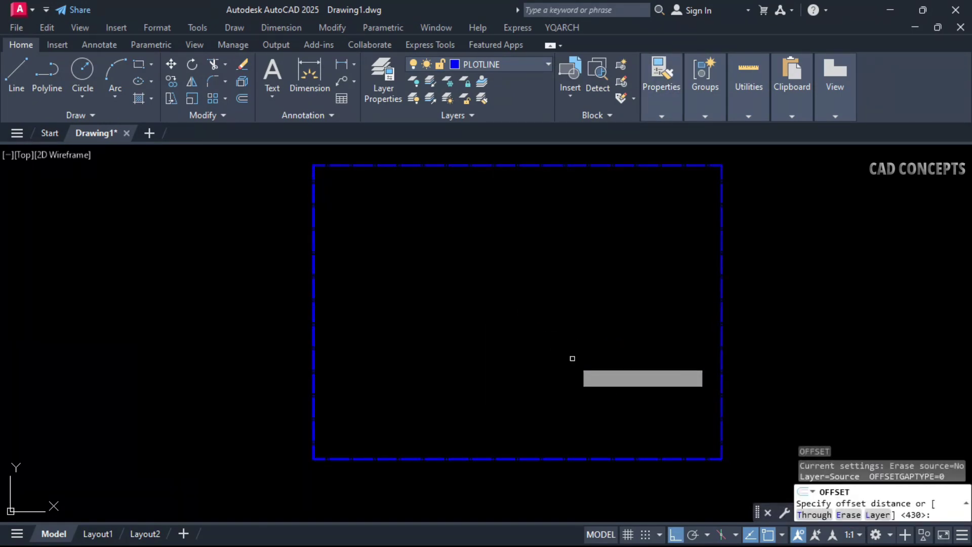
click(722, 362)
click(629, 372)
key(Escape)
- Draw an upper and a lower three-point arc through the side midpoints of the inner rectangle
text(arc)
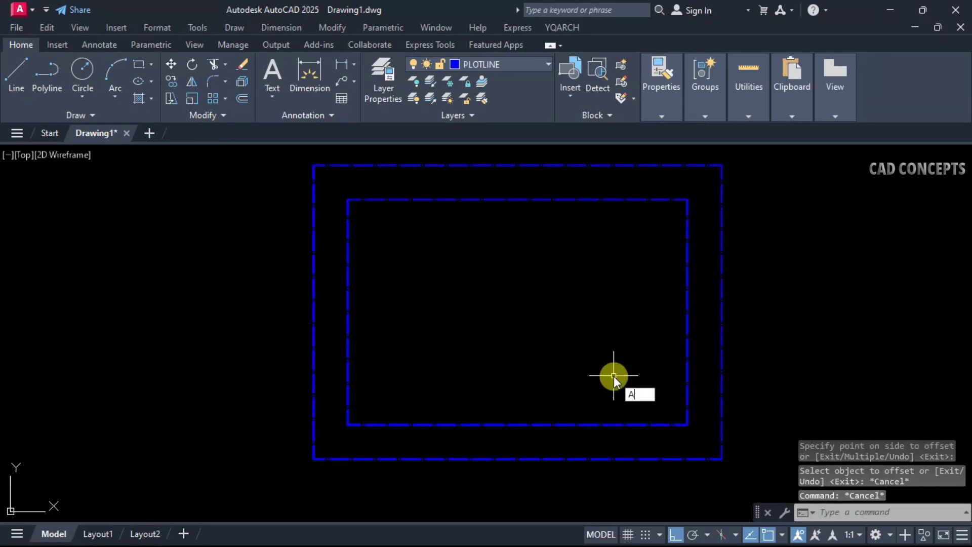
key(Return)
click(347, 313)
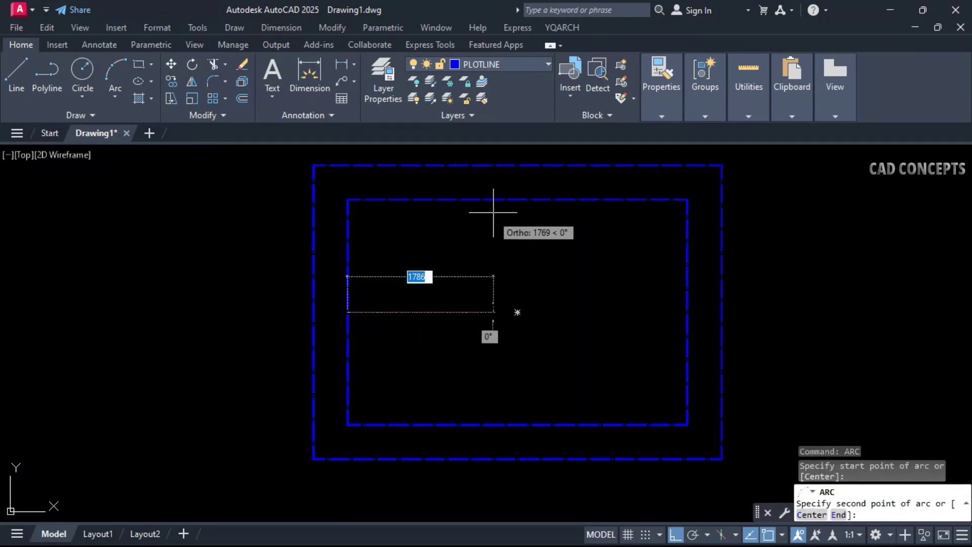
click(517, 199)
click(688, 312)
key(Return)
click(688, 313)
click(518, 424)
click(347, 313)
key(Escape)
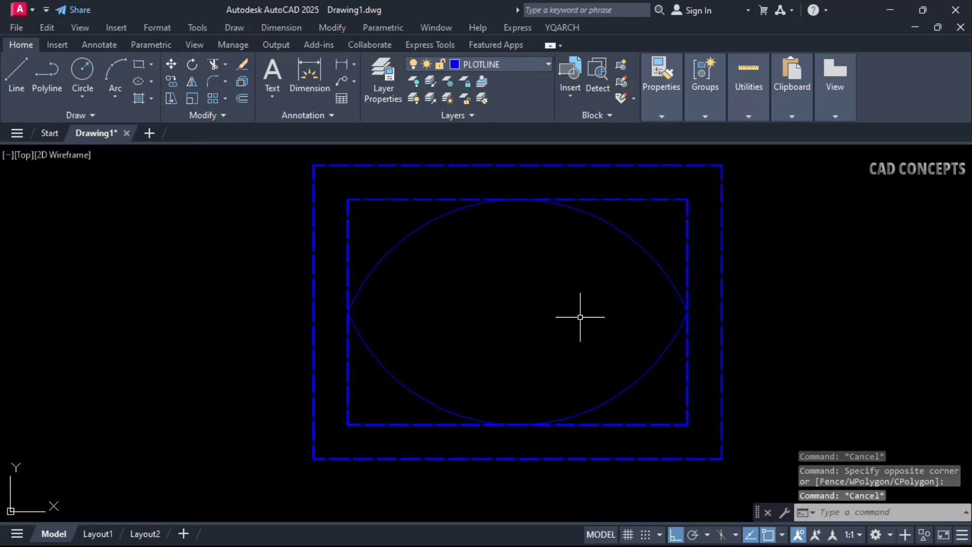
- Fillet the pointed ends where the two arcs meet with a radius of 500 to form an oval
text(f)
key(Return)
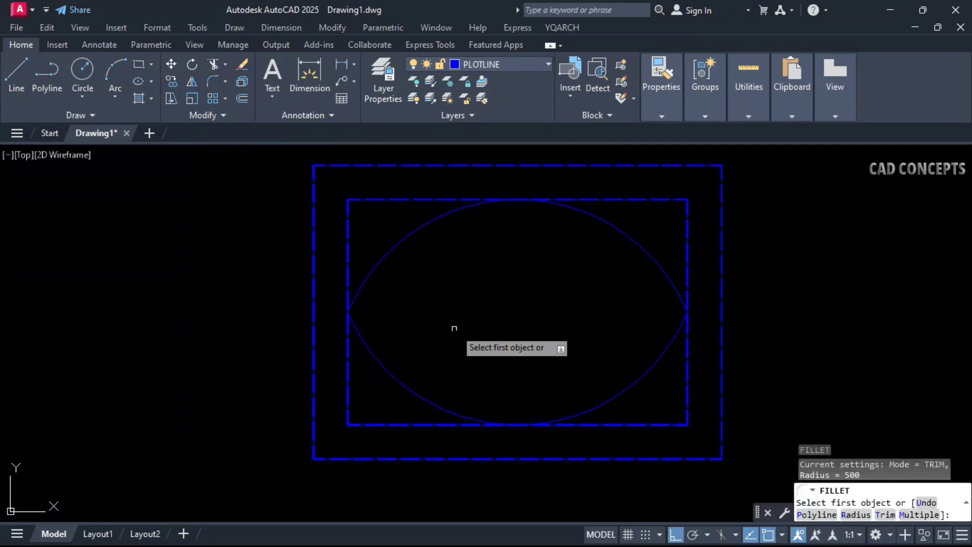
click(362, 342)
click(363, 284)
key(Escape)
- Erase the inner offset rectangle around the oval
click(693, 409)
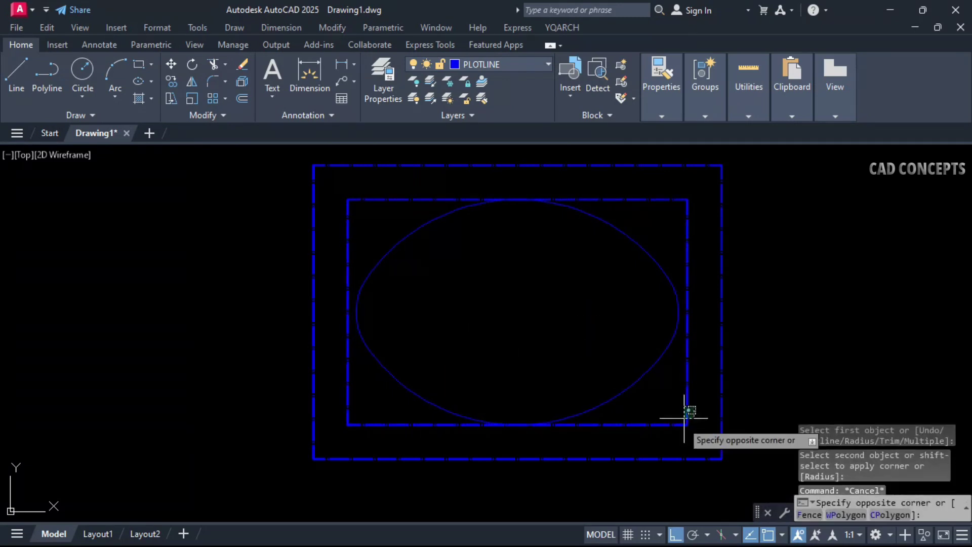
click(677, 419)
text(e)
key(Return)
- Draw a vertical centre line from the oval's highest point to its lowest point
click(539, 219)
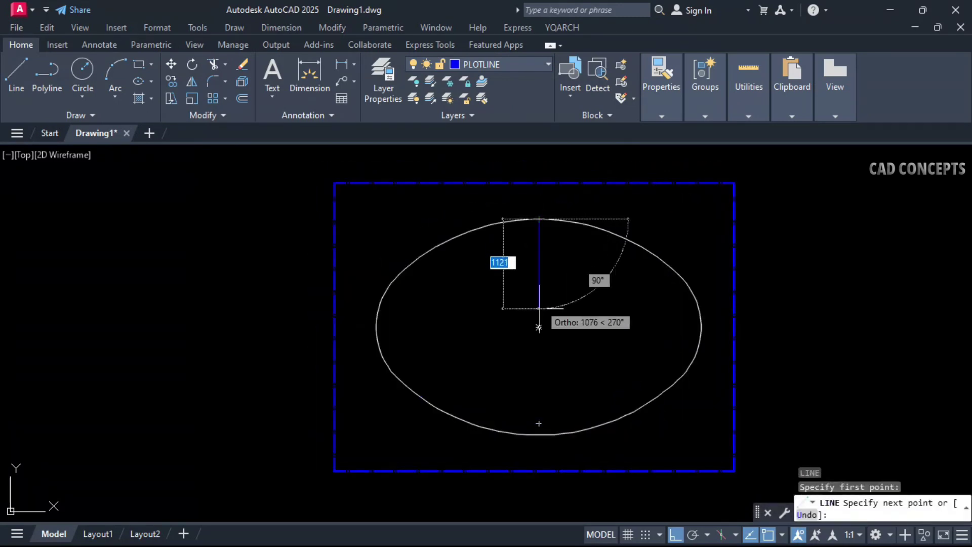
click(538, 423)
key(Escape)
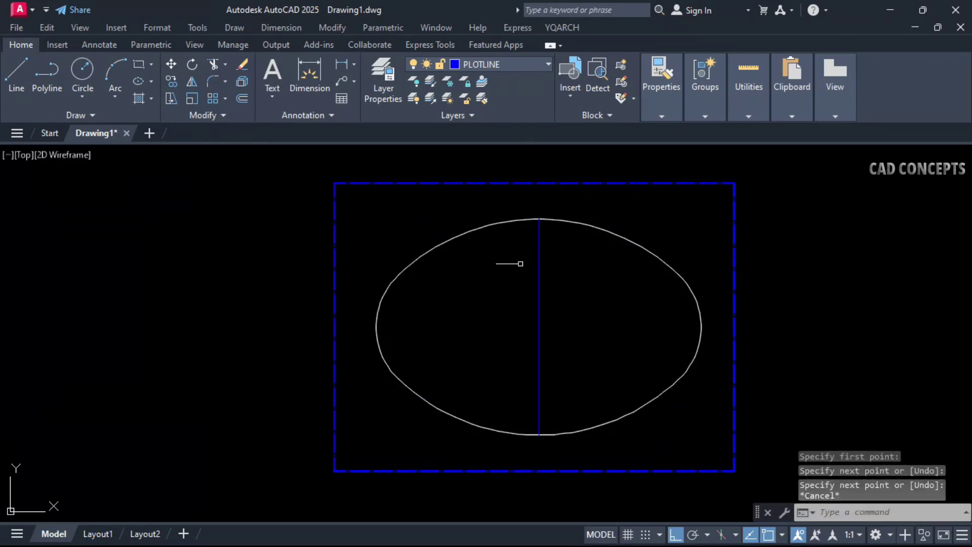
- Copy the oval's vertical centre line 380 to the left
click(539, 284)
text(co)
key(Return)
click(517, 307)
text(3)
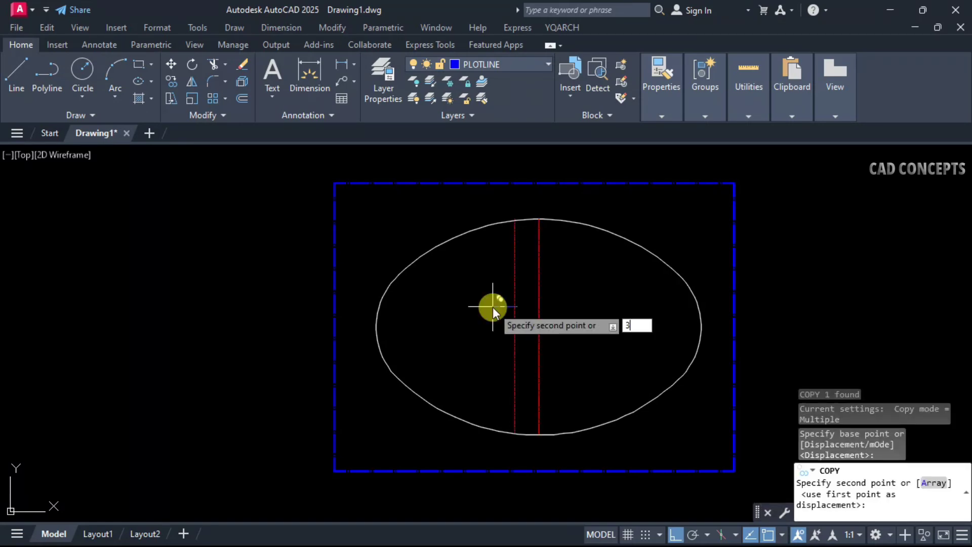
text(80)
key(Return)
key(Escape)
- Copy the vertical line two more times to the left at a spacing of 360
click(508, 285)
text(co)
key(Return)
scroll(493, 296, up, 2)
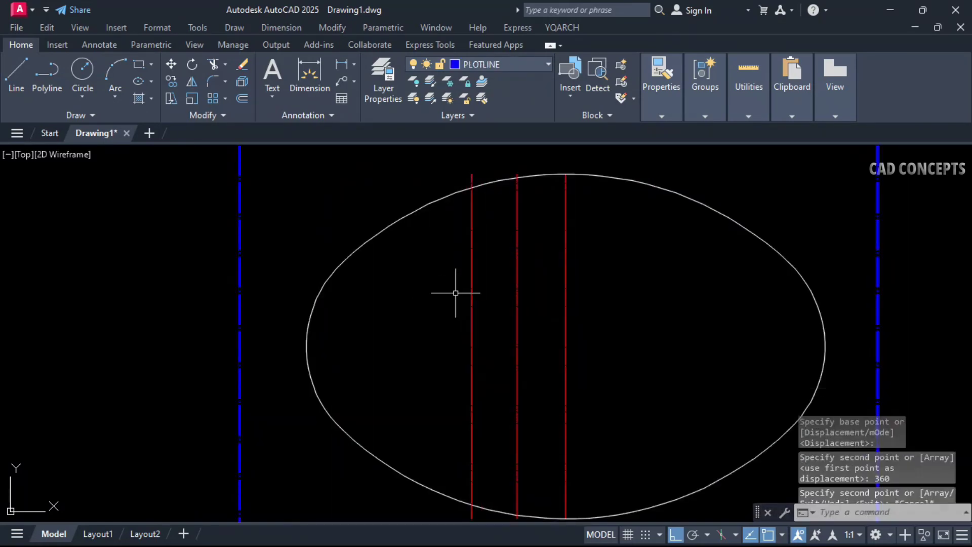
click(472, 290)
text(co)
key(Return)
click(517, 297)
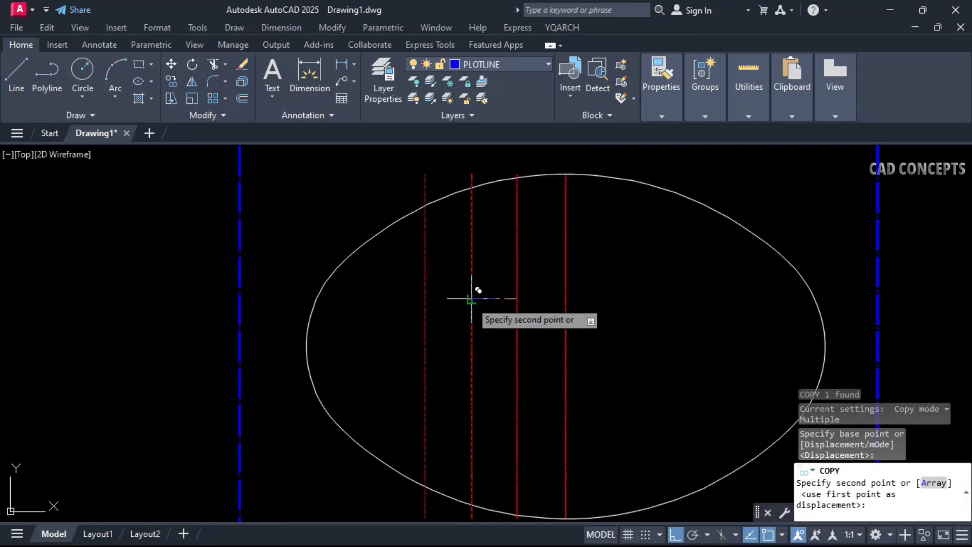
click(471, 298)
key(Escape)
- Draw a horizontal line from the midpoint of the vertical centre line to the oval's left edge
text(l)
key(Return)
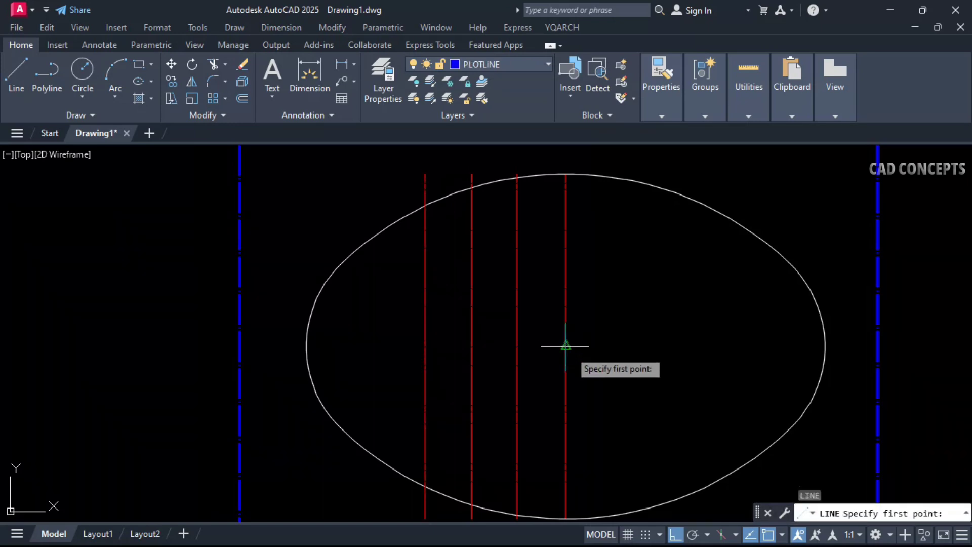
click(566, 347)
scroll(572, 288, down, 2)
- Make DOTE the current layer and match the horizontal line's properties to the red vertical lines
click(488, 73)
click(486, 121)
click(482, 262)
click(475, 279)
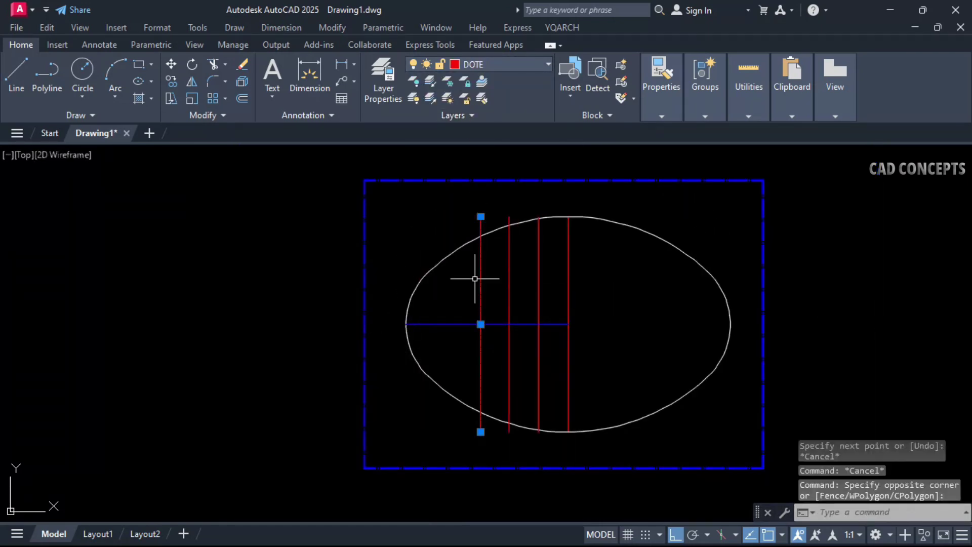
text(ma)
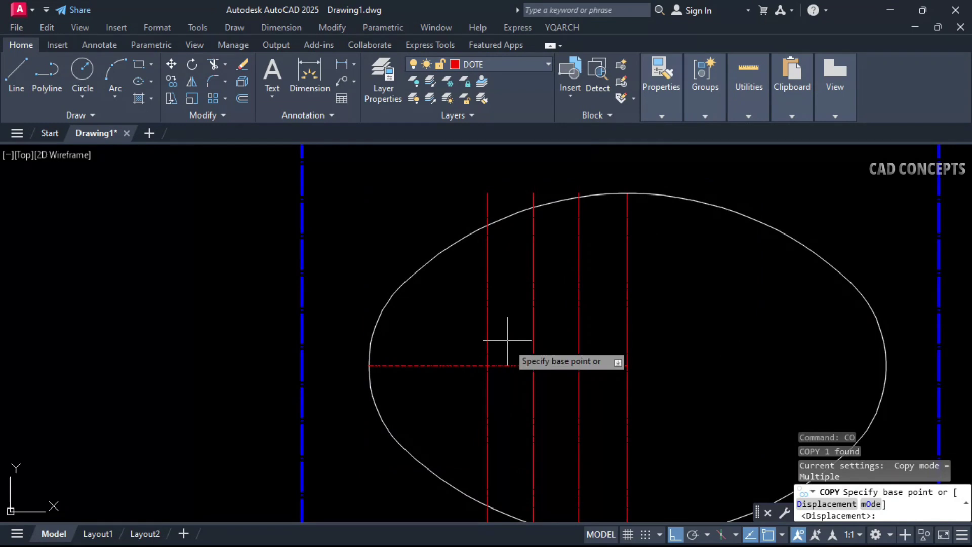
- Copy the horizontal centre line 225 upward
click(508, 336)
text(225)
key(Escape)
key(Escape)
key(Escape)
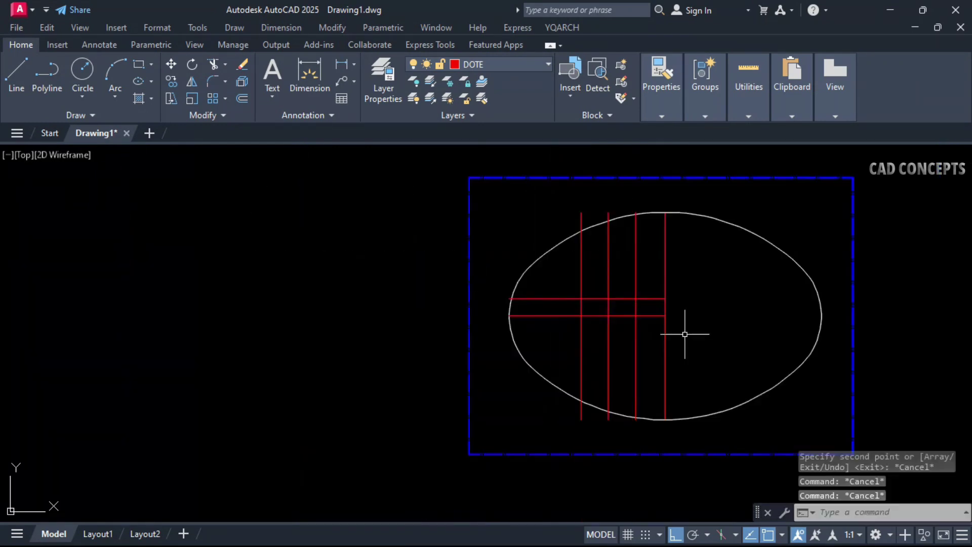
- Trim the vertical and horizontal grid lines at their crossings to leave a stepped outline in the oval's upper-left quarter
text(tr)
scroll(644, 331, up, 2)
click(691, 294)
click(570, 296)
click(695, 317)
click(525, 353)
click(553, 306)
key(Escape)
- Erase the leftover grid line pieces outside the stepped outline
click(503, 374)
click(655, 500)
click(487, 280)
text(e)
- Trim the upper ends of the vertical lines that extend beyond the oval
middle_drag(486, 261, 463, 338)
text(tr)
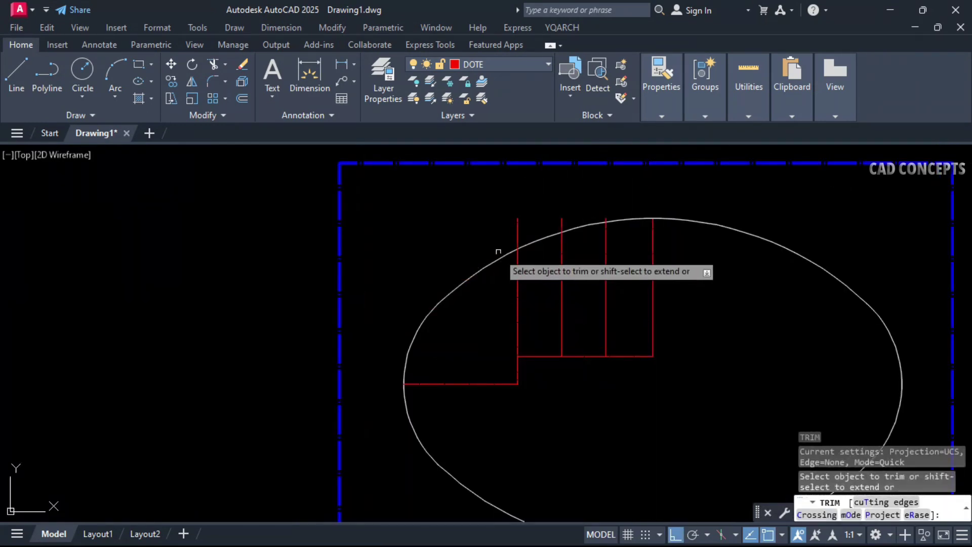
click(497, 252)
click(622, 208)
key(Escape)
text(o)
click(607, 287)
click(653, 288)
key(Escape)
- Offset the left horizontal line upward by the distance between the two rightmost vertical grid lines
key(space)
click(606, 334)
click(653, 334)
click(490, 384)
click(496, 336)
scroll(502, 337, up, 2)
key(Escape)
key(Escape)
key(space)
key(Escape)
key(Escape)
key(space)
key(Escape)
- Trim the part of the offset horizontal line that extends outside the oval
text(tr)
click(352, 338)
key(Escape)
key(Escape)
key(Escape)
- Copy the horizontal line at the base of the vertical lines 200 upward and move the copy another 100 up
click(643, 366)
click(631, 368)
text(co)
key(Return)
click(630, 354)
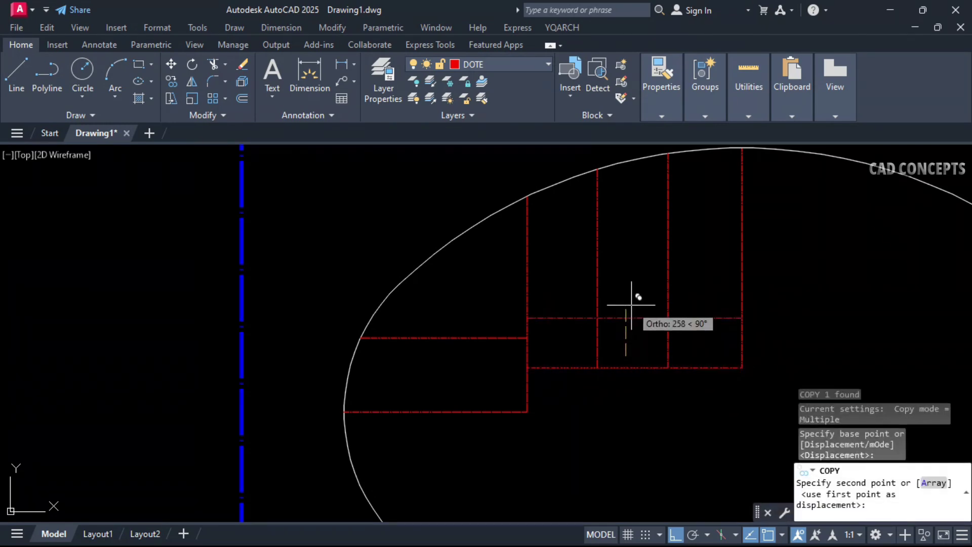
text(200)
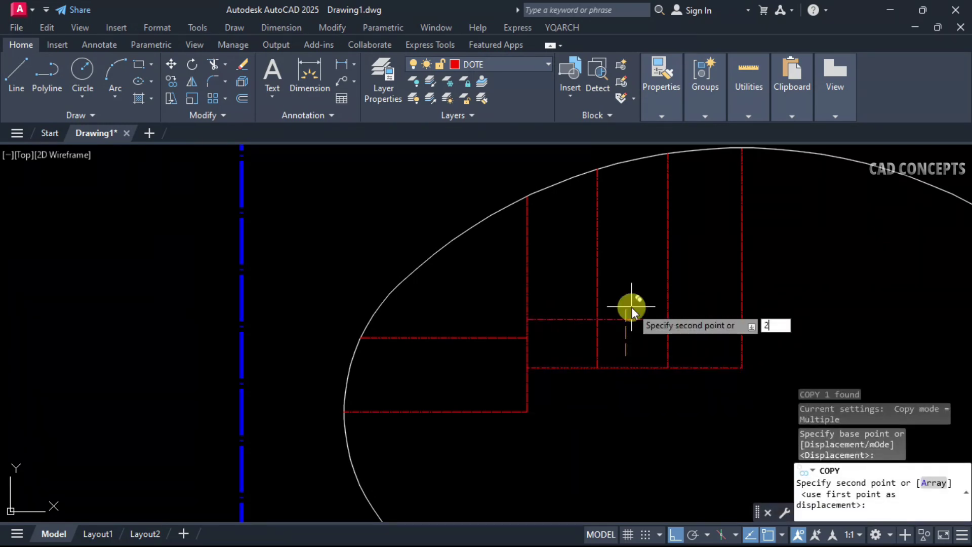
key(Return)
key(Escape)
click(607, 327)
click(607, 336)
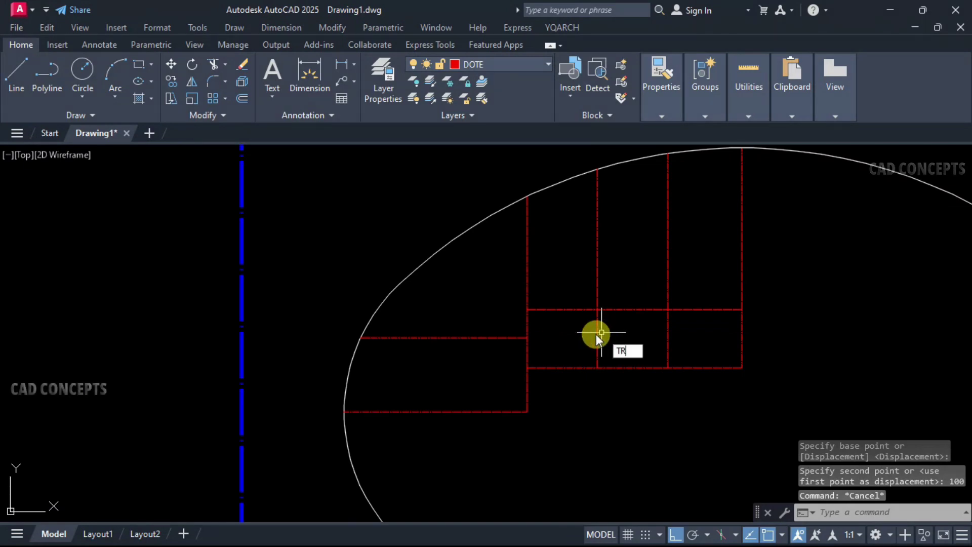
- Trim the two middle vertical lines below the copied horizontal line, and that line's end beyond the right one of them
key(Return)
click(582, 334)
click(675, 337)
click(689, 297)
click(682, 336)
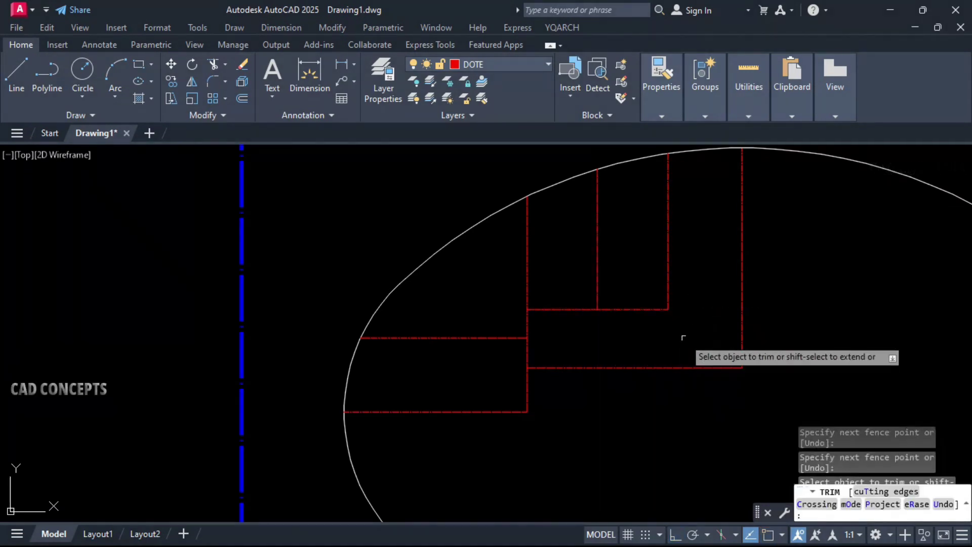
key(Escape)
key(Escape)
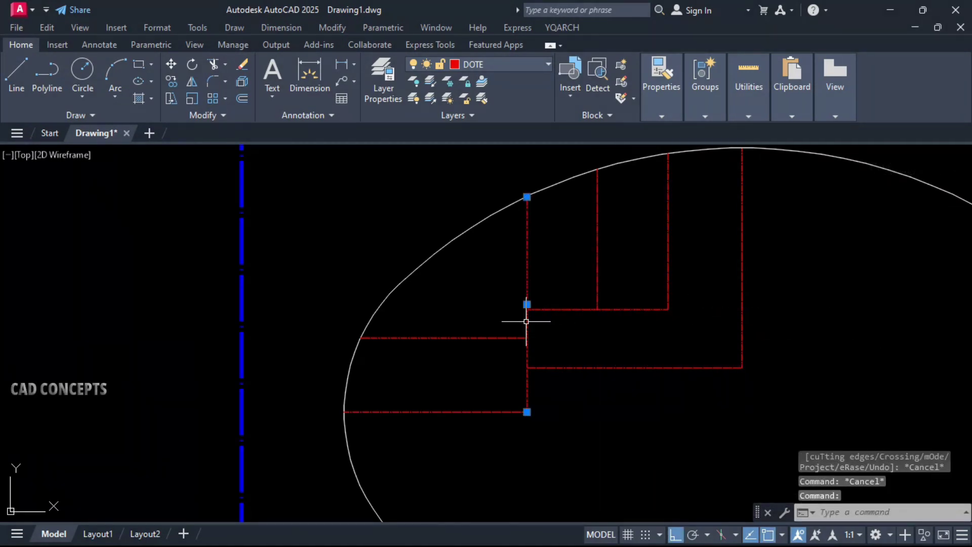
- Copy the shortened horizontal line 135 upward
key(Escape)
click(549, 310)
text(co)
key(Return)
click(557, 283)
key(Return)
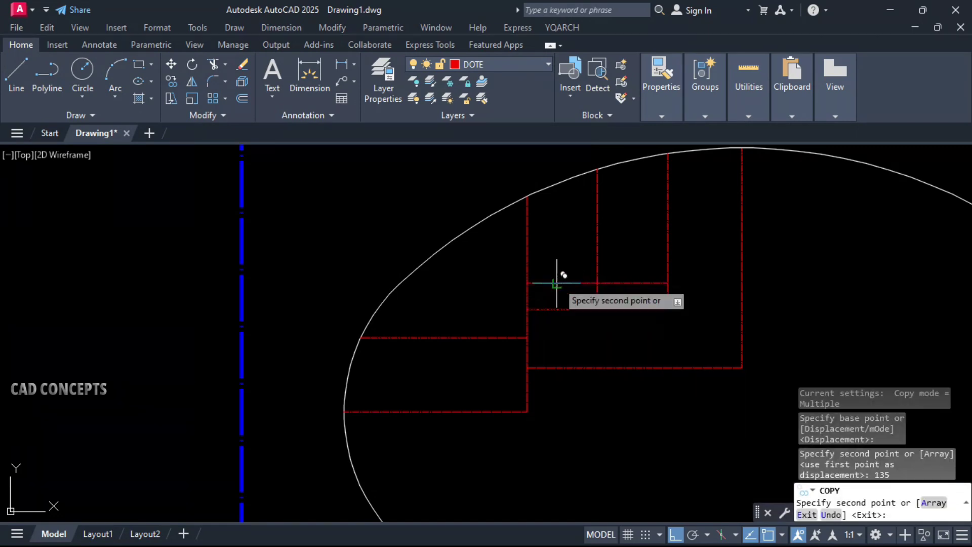
key(Escape)
key(Escape)
key(Escape)
- Stretch the lower end of the vertical line next to the centre line down to the lower horizontal line
click(670, 299)
click(664, 299)
click(668, 309)
click(668, 367)
key(Escape)
- Copy the vertical line next to the centre line 140 to the left
click(668, 353)
text(Co)
key(Return)
click(655, 395)
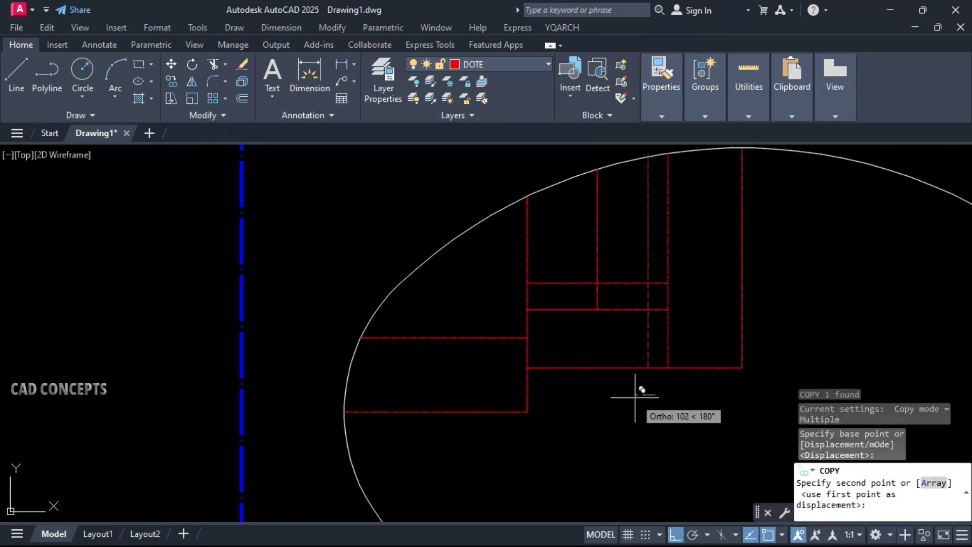
text(140)
key(Return)
key(Escape)
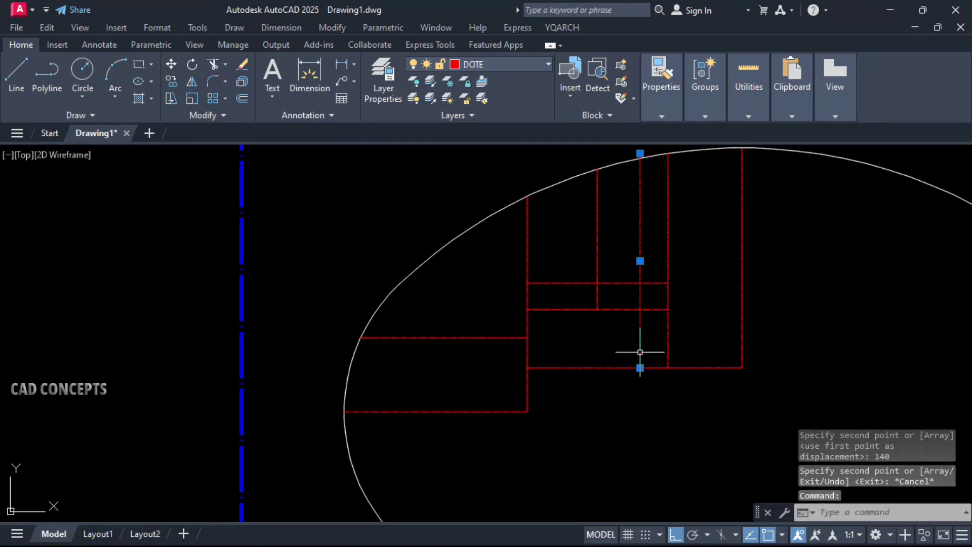
- Copy the new vertical line a further 290 to the left
key(Return)
click(638, 354)
text(290)
key(Return)
key(Escape)
- Trim both copied verticals above the lower room strip, the upper corridor line's left bay, and the vertical crossing the corridor's right end
text(tr)
key(Return)
click(583, 293)
click(575, 282)
click(577, 277)
click(581, 163)
click(640, 271)
click(645, 299)
click(633, 300)
key(Escape)
- Copy the middle vertical line above the room strip 135 to the left
click(597, 295)
text(co)
click(582, 296)
text(135)
key(Return)
key(Escape)
- Copy the horizontal line on top of the lower room strip 240 upward
click(560, 310)
text(co)
click(559, 309)
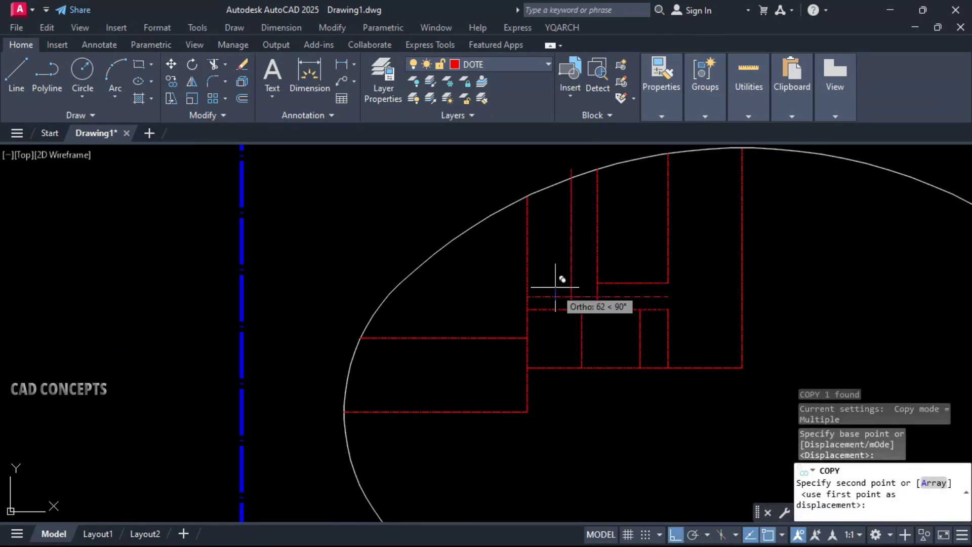
text(240)
key(Return)
key(Escape)
- Join and trim the copied vertical and horizontal lines into a small rectangular room in the left bay's lower corner
key(Escape)
text(f)
click(580, 262)
click(572, 277)
text(tr)
drag(585, 270, 557, 247)
key(Escape)
- Erase the leftover horizontal piece and copy the small room's two lines to the lower-left corner of the adjoining bay
click(621, 258)
click(613, 267)
text(e)
click(582, 250)
click(550, 279)
text(co)
click(527, 309)
click(598, 283)
key(Escape)
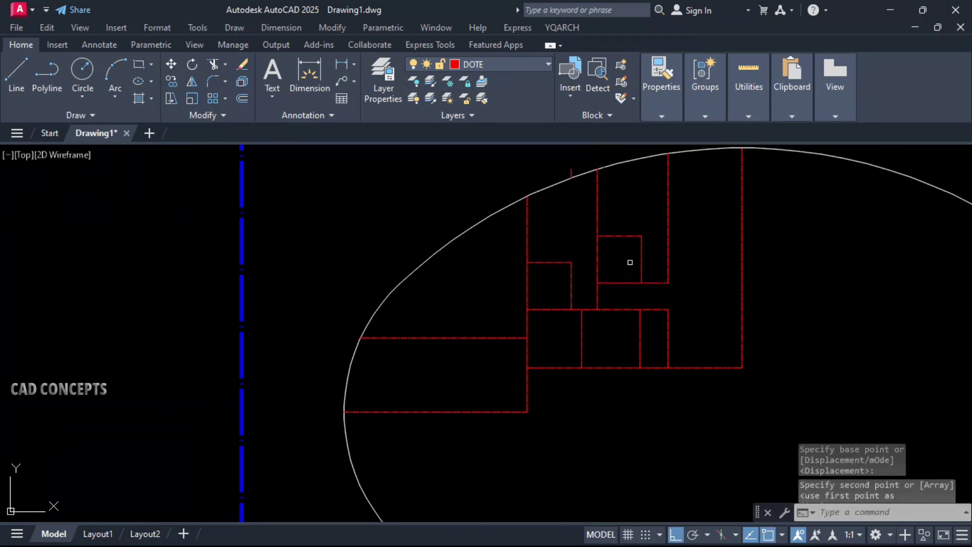
- Mirror the copied small room to the right side of its bay and stretch the tops of both small rooms 25 downward
text(mi)
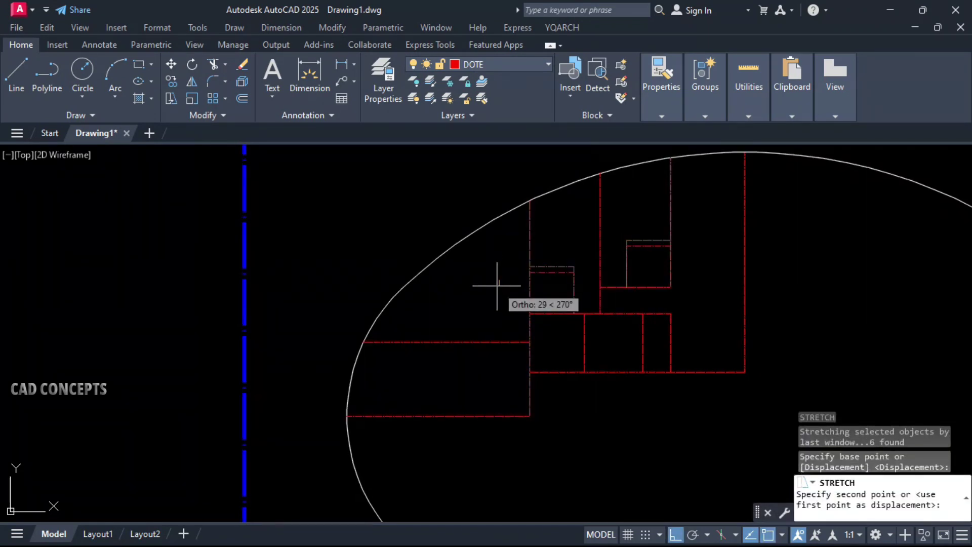
text(25)
key(Return)
key(Escape)
key(Escape)
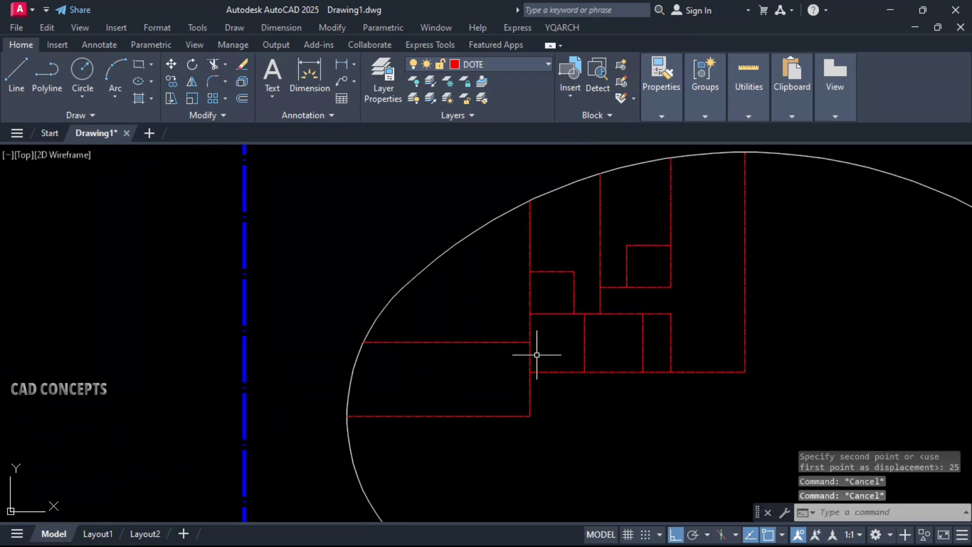
- Copy the long vertical line at the left end of the room strip 400 to the left
middle_drag(536, 354, 576, 361)
text(c)
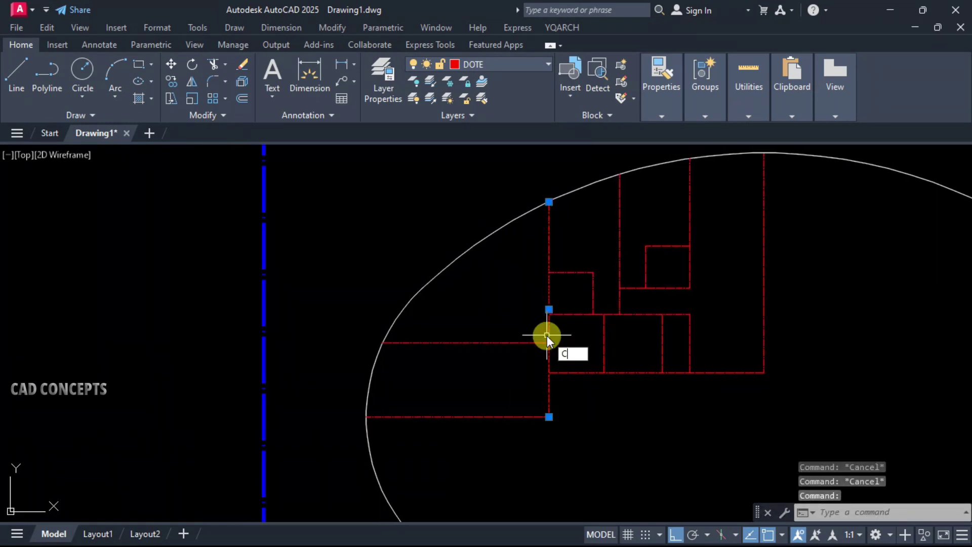
text(o)
key(Return)
click(534, 377)
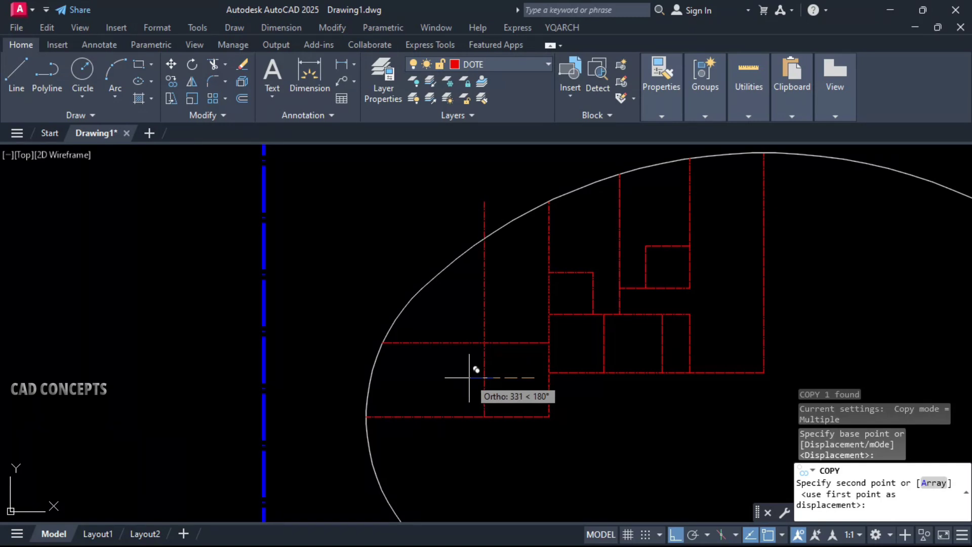
text(400)
key(Return)
key(Escape)
key(Escape)
key(Escape)
- Trim the part of the copied vertical line that projects above the oval outline
text(tr)
key(Return)
key(Escape)
key(Escape)
text(tr)
key(Return)
key(Escape)
- Draw a horizontal line from the copied vertical's intersection with the oval to the long vertical line on its right
text(l)
key(Return)
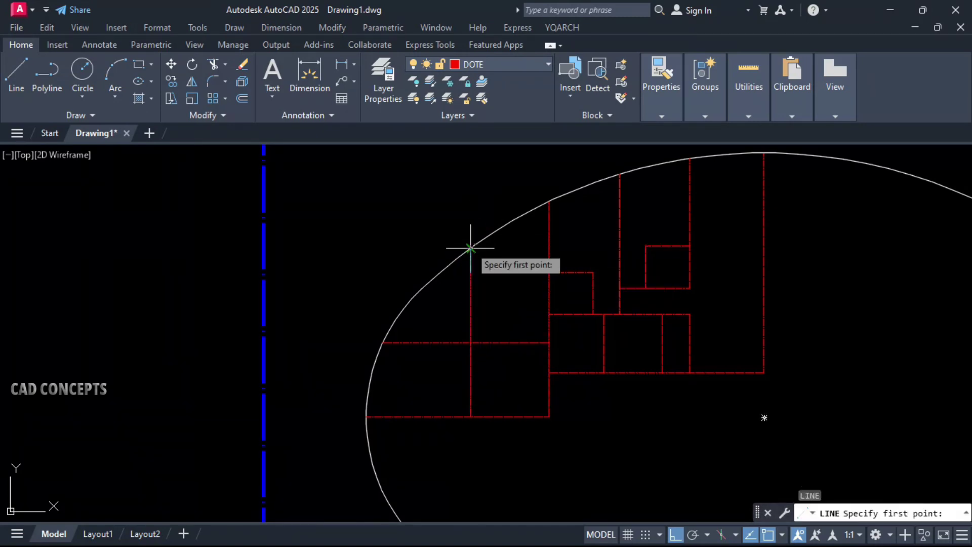
click(471, 247)
click(549, 248)
key(Escape)
key(Escape)
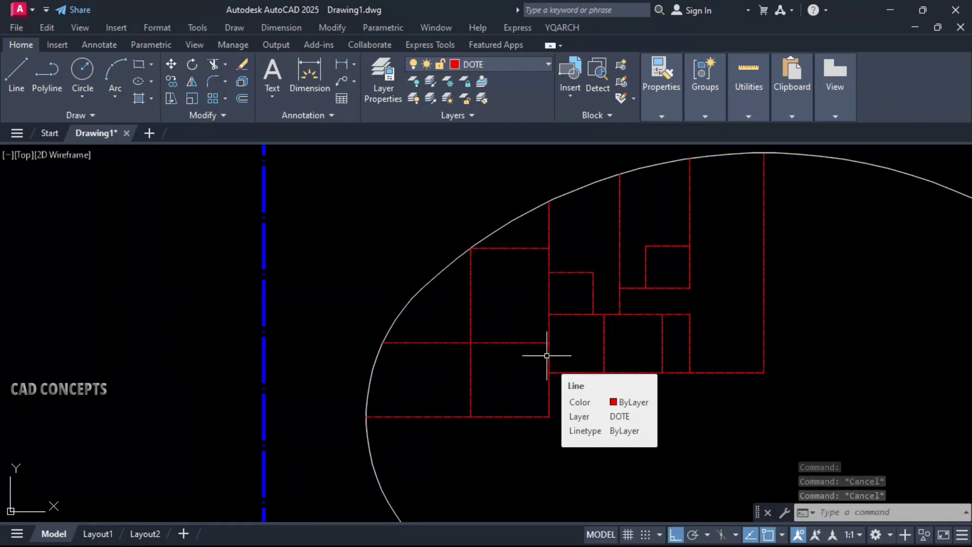
- Copy the lowest horizontal line of the left wing 150 upward
click(535, 417)
text(co)
key(Return)
click(612, 431)
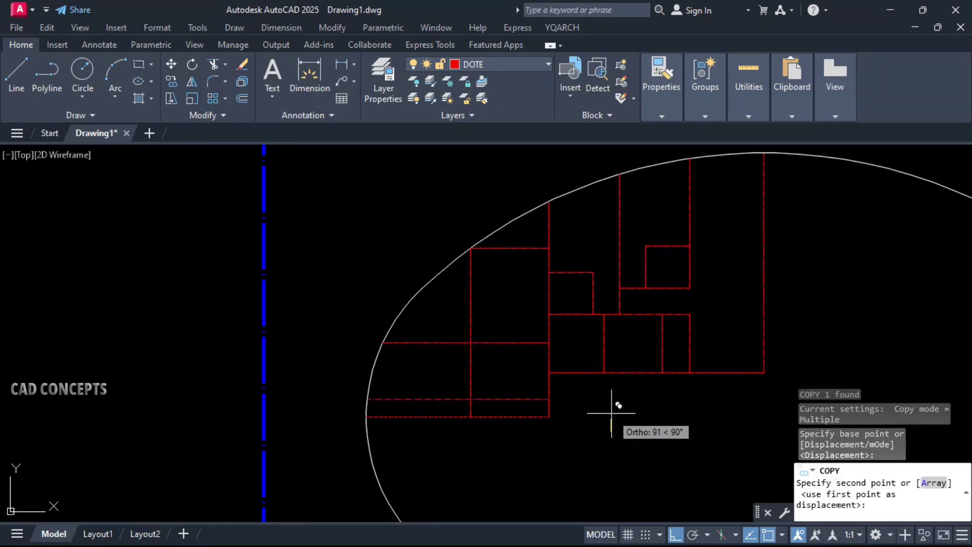
text(150)
key(Return)
key(Escape)
key(Escape)
click(552, 403)
click(511, 405)
text(co)
key(Return)
click(582, 449)
key(Escape)
key(Return)
key(Escape)
- Copy the left wing's vertical dividing line 130 to the right
click(482, 403)
click(462, 408)
click(467, 408)
key(Return)
click(513, 452)
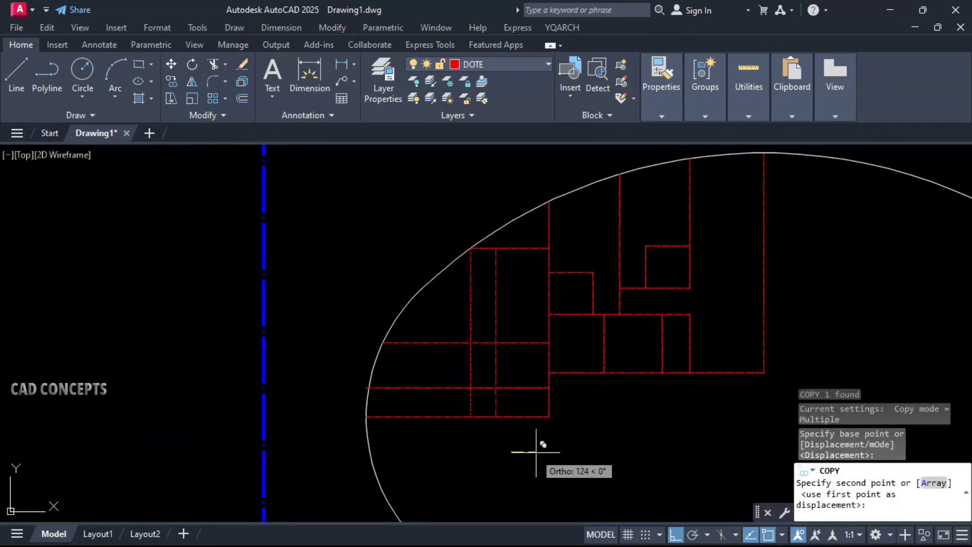
text(130)
key(Return)
key(Escape)
key(Escape)
- Erase the short horizontal line at the oval and stretch the copied vertical's upper end beyond the oval outline
click(477, 343)
key(Escape)
click(525, 254)
click(521, 246)
key(e)
key(Return)
click(497, 270)
click(498, 249)
click(490, 180)
- Copy the upper horizontal line of the left wing 150 upward
click(477, 343)
text(co)
key(Return)
click(526, 287)
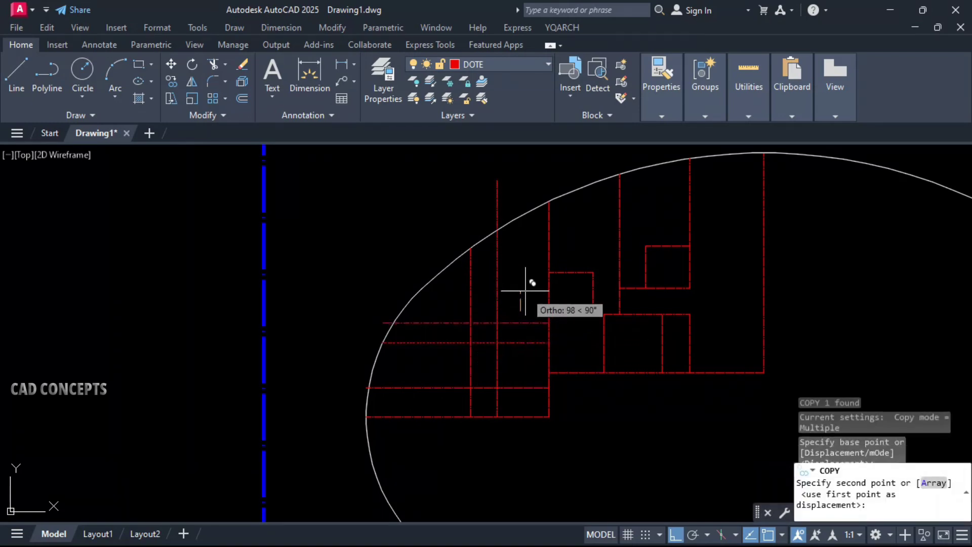
text(150)
key(Return)
key(Escape)
- Trim the copied horizontal line left of the newest vertical, and that vertical between this line and the oval
text(tr)
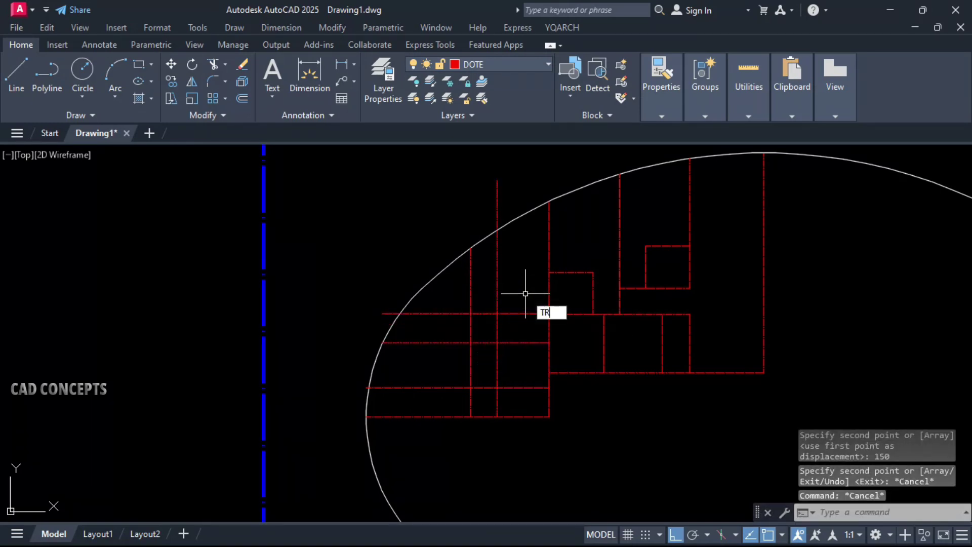
key(Return)
click(482, 314)
click(458, 315)
click(397, 314)
key(Escape)
- Erase the remaining copied horizontal piece and stretch the room strip's top line left to the newest vertical in its place
click(538, 315)
text(e)
key(Return)
click(556, 314)
click(549, 315)
click(496, 314)
key(Escape)
key(Escape)
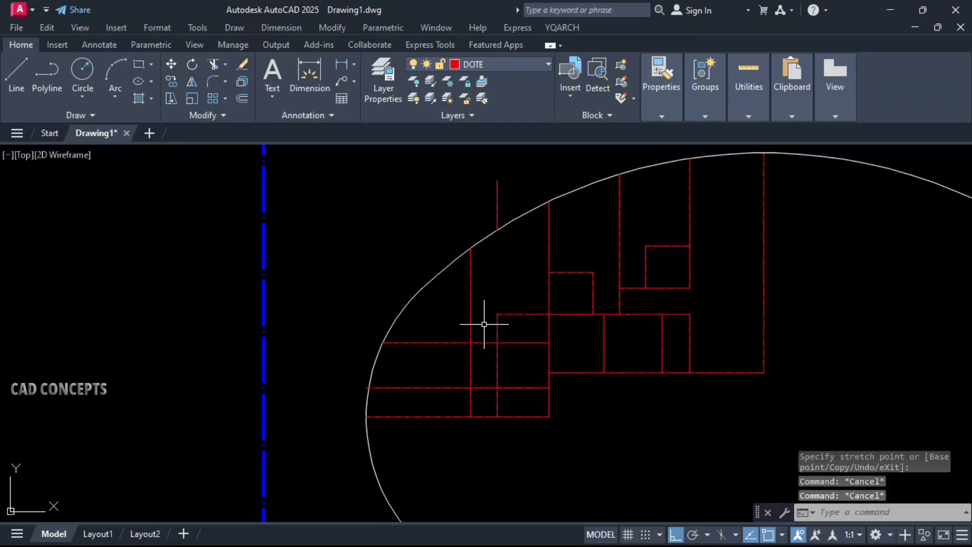
- Trim the vertical line's tiny overshoot above its corner with the stretched horizontal line
text(tr)
key(Return)
scroll(488, 322, up, 2)
click(510, 299)
click(511, 302)
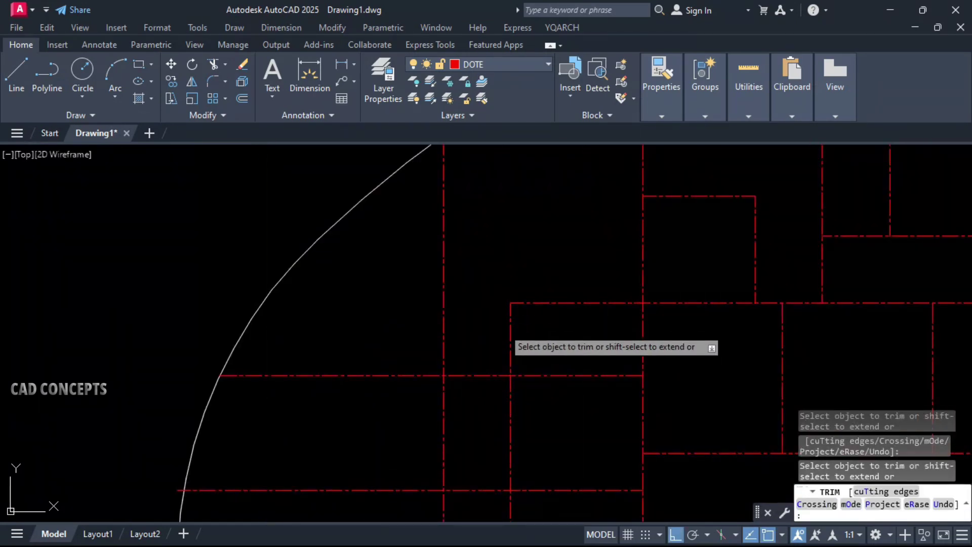
key(Escape)
scroll(528, 350, down, 4)
click(528, 353)
text(co)
key(Return)
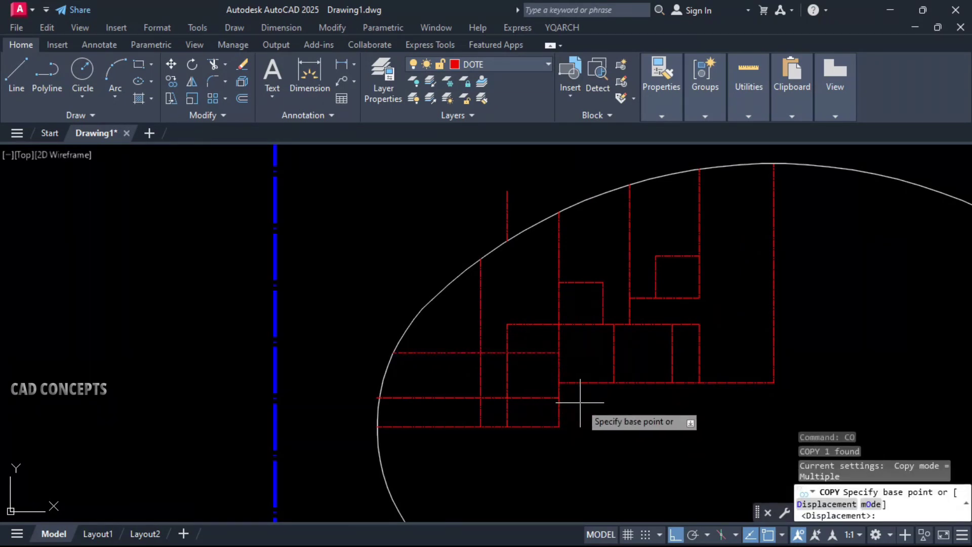
click(580, 402)
text(40)
key(Return)
key(Escape)
key(Escape)
- Stretch the room strip's bottom line left to the second vertical line of the left wing
click(569, 384)
click(559, 383)
click(507, 383)
key(Escape)
key(ctrl+z)
text(ex)
key(Return)
key(Escape)
- Trim away the left wing's middle horizontal line and the surplus pieces of the two verticals and the upper horizontal line
text(tr)
key(Return)
click(508, 405)
click(508, 393)
click(502, 397)
click(480, 403)
click(475, 398)
click(480, 382)
click(476, 360)
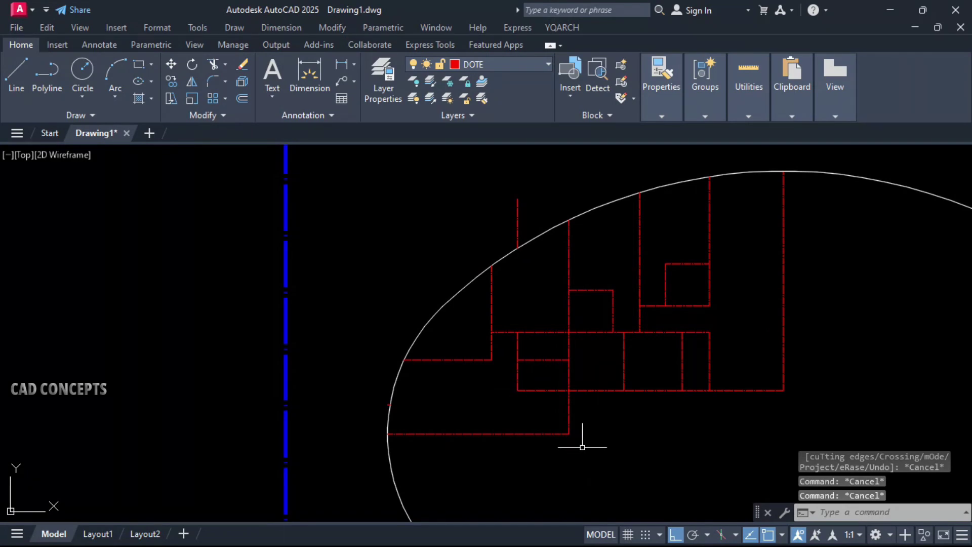
- Measure the short vertical offset between the left wing's top line and the room strip's top line
text(dli)
key(Return)
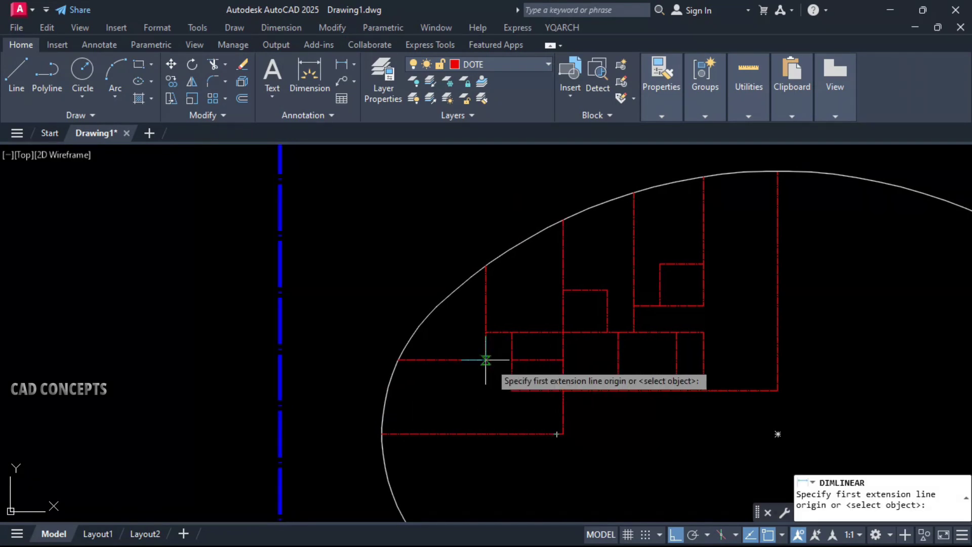
click(485, 360)
click(485, 332)
key(Escape)
scroll(489, 360, up, 5)
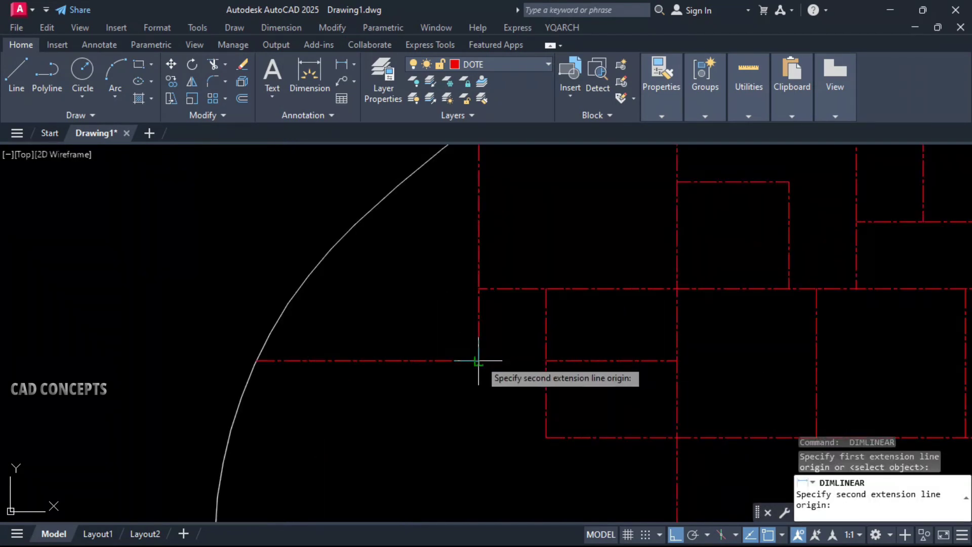
click(478, 338)
scroll(477, 342, down, 6)
key(Escape)
key(Escape)
key(Escape)
- Move the short horizontal dividing line in the room strip's leftmost bay slightly downward
scroll(516, 354, up, 2)
middle_drag(527, 354, 527, 368)
text(m)
key(Return)
click(581, 420)
text(200)
key(Return)
- Move the vertical line at the left wing's oval end to the right, into the wing
click(369, 415)
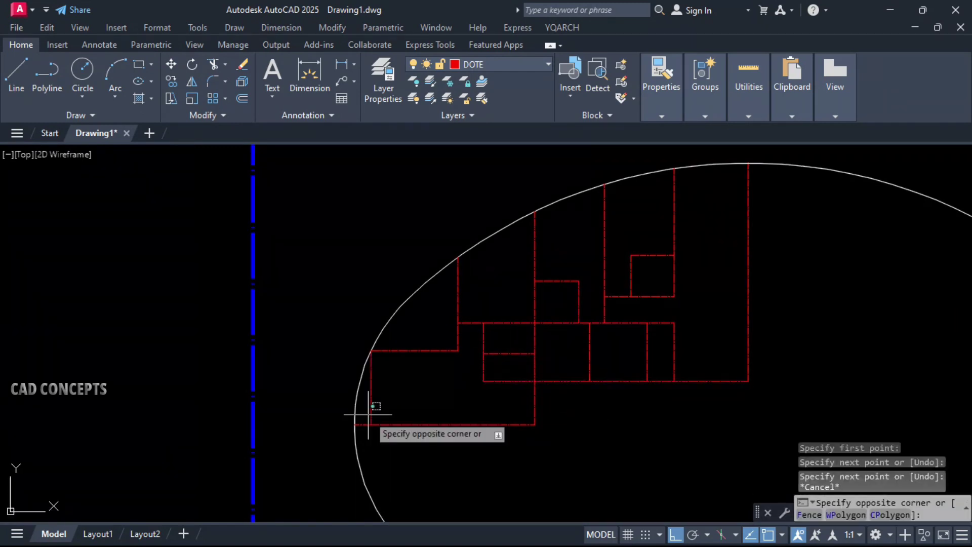
key(Escape)
click(371, 413)
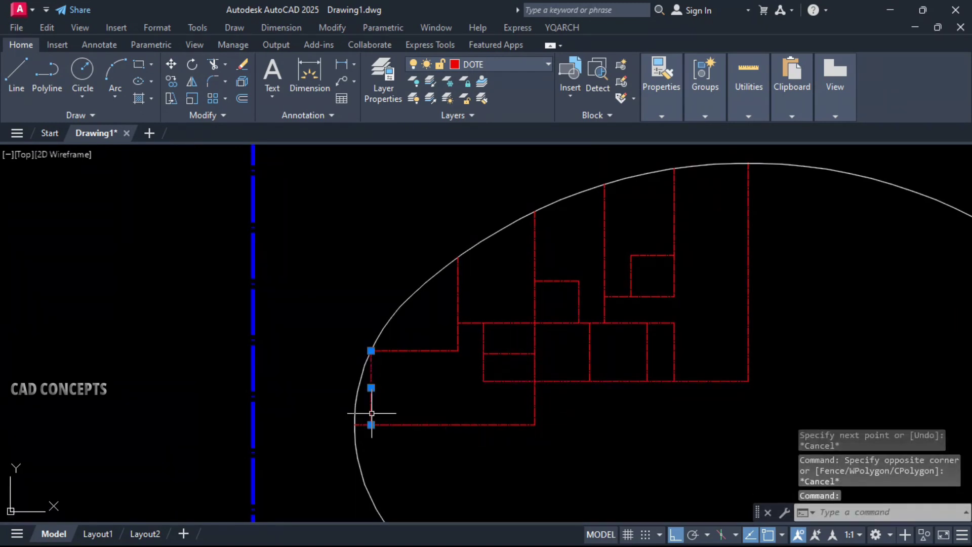
text(m)
key(Return)
click(401, 409)
text(10)
key(Return)
- Draw a horizontal line from the top end of the upper right bay's left vertical to the centre vertical, and move it 100 down
text(l)
key(Return)
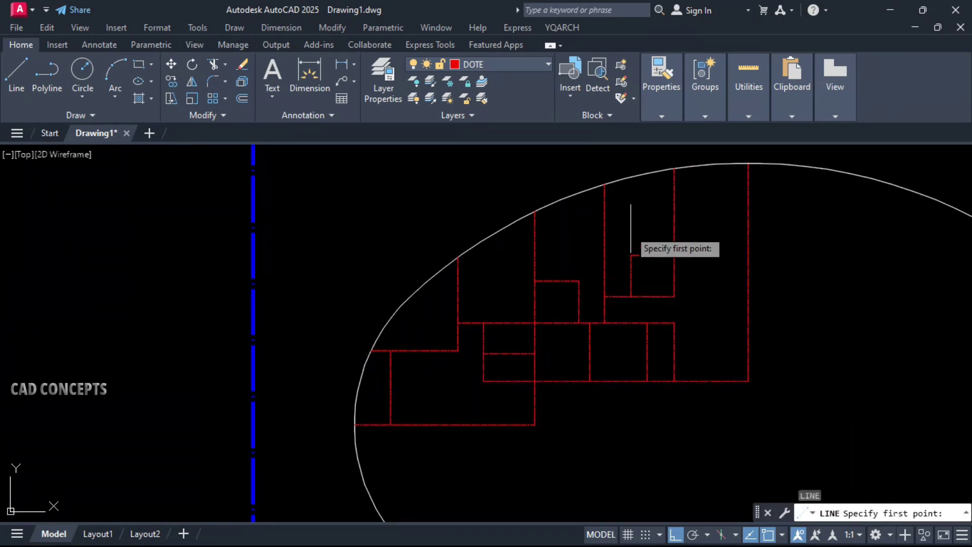
click(675, 168)
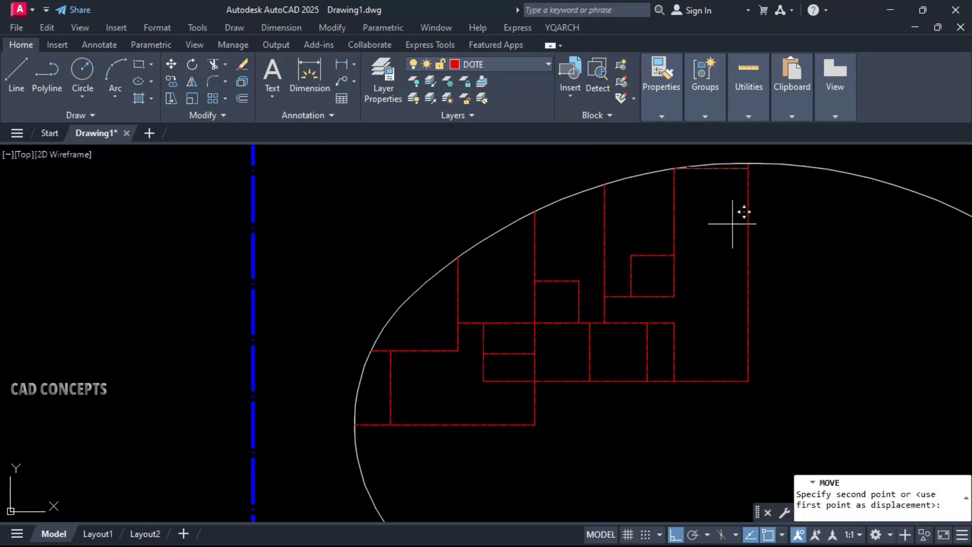
text(100)
key(Return)
key(Escape)
text(TR)
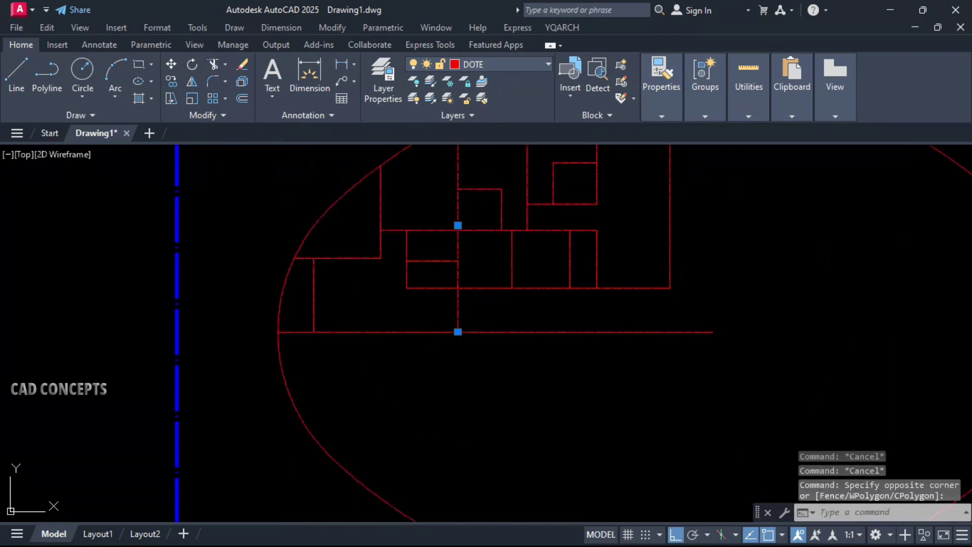
- Copy the vertical line at the left wing's right end to the right to form the sides of a box below the room strip
text(CO)
key(Return)
click(489, 396)
key(Return)
key(Return)
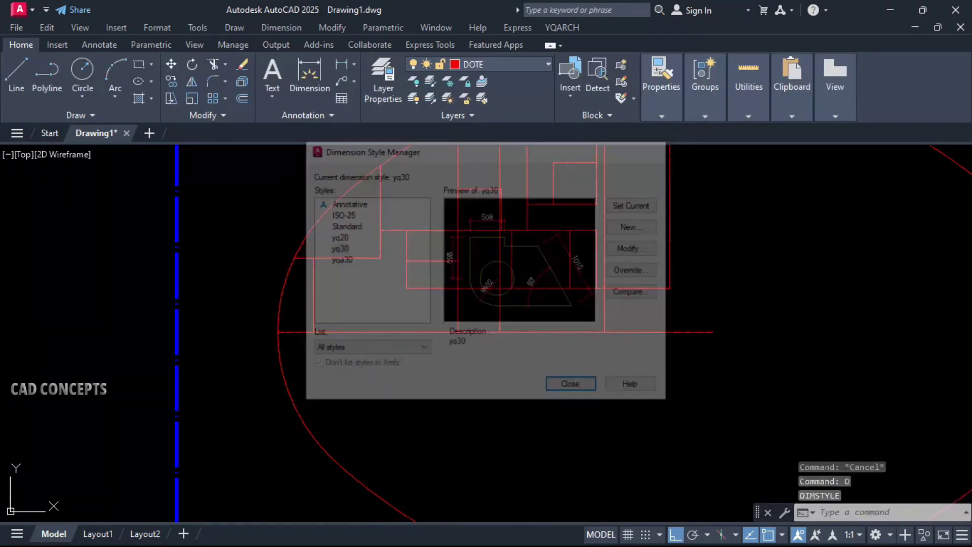
- Fillet the extended bottom line and the rightmost copied vertical with radius 0 to form a square corner
click(592, 332)
text(r)
key(Return)
text(0)
key(Return)
click(599, 332)
click(606, 318)
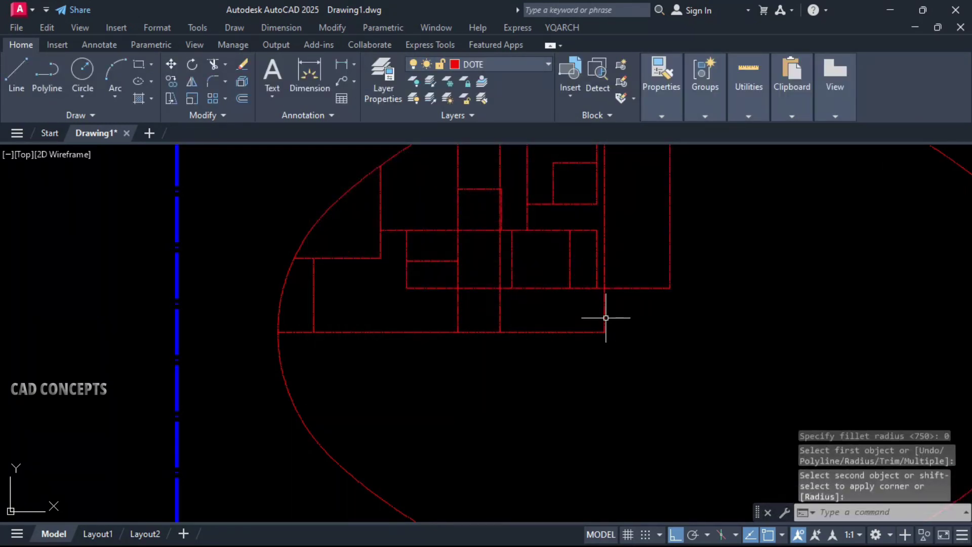
- Trim the copied verticals above the room strip's bottom line and the bottom line between the wing and the new box
click(499, 319)
text(tr)
key(Return)
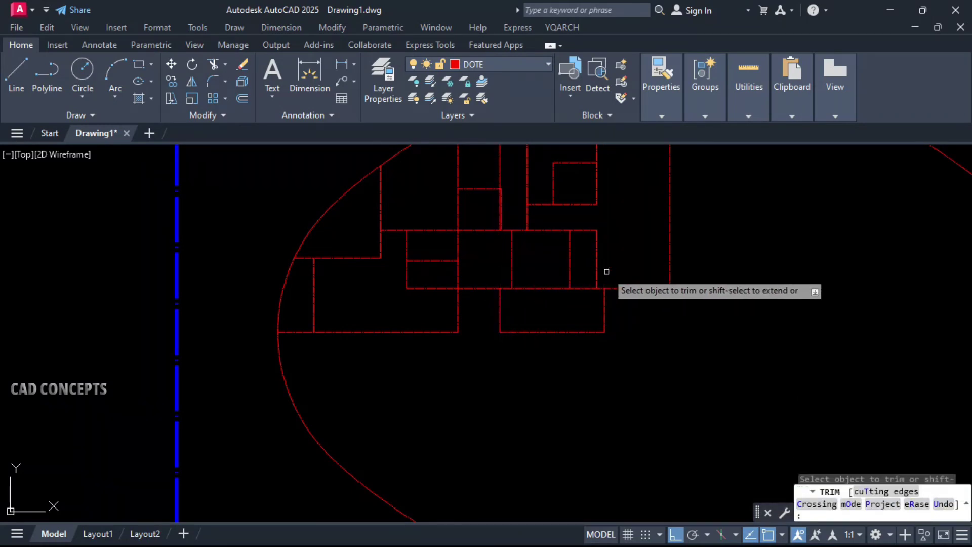
click(605, 271)
key(Escape)
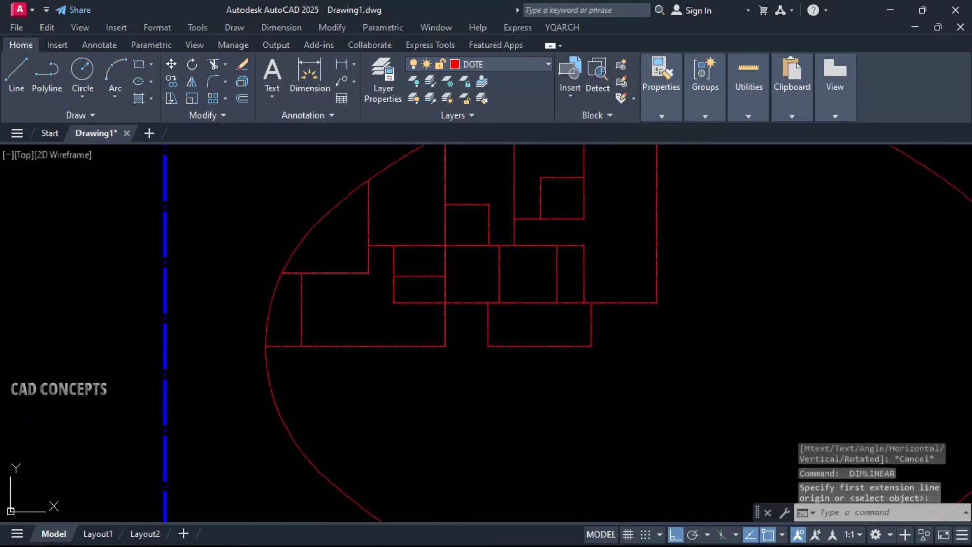
- Move the three lines of the box below the room strip 20 to the left
click(470, 390)
text(S)
click(461, 382)
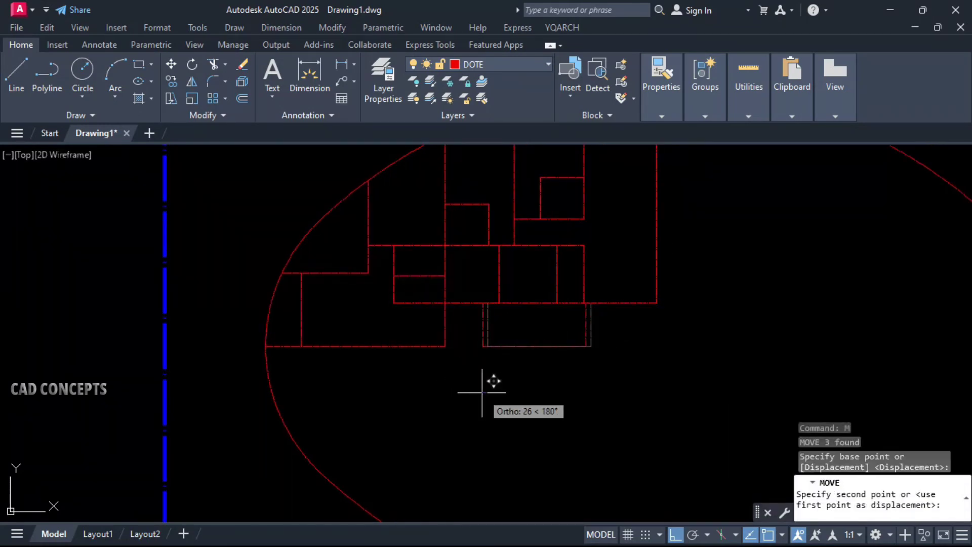
text(20)
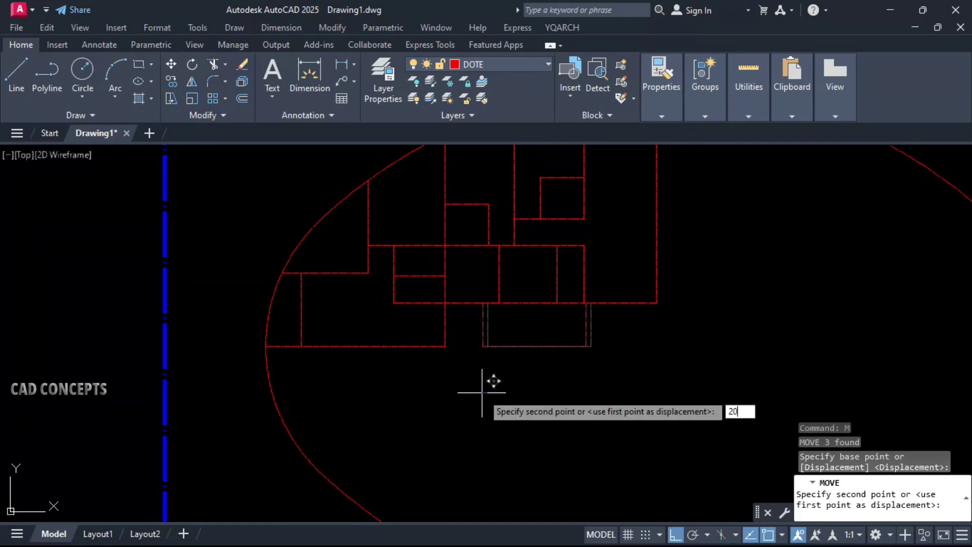
key(Return)
key(Escape)
scroll(487, 393, down, 2)
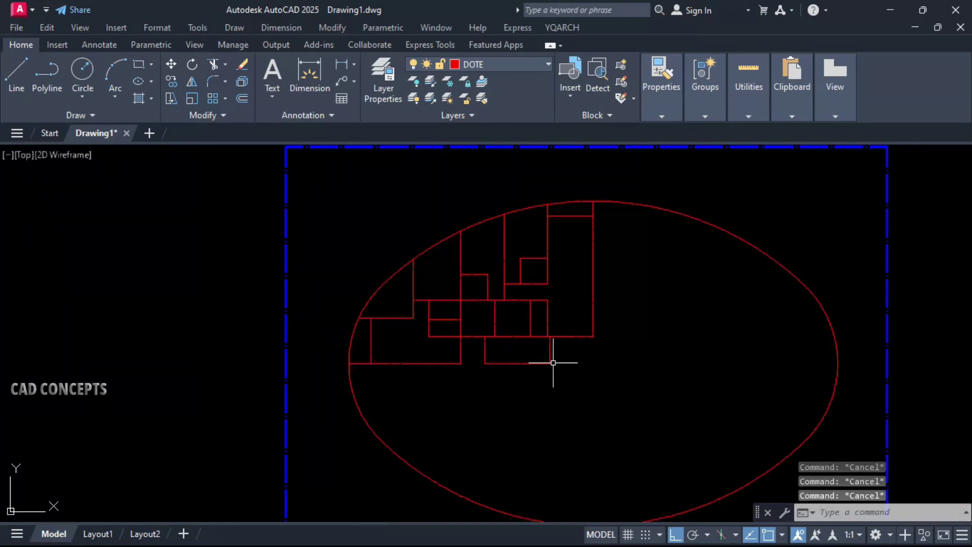
- Draw guide lines below the room strip's right end and copy the vertical one to the left for a small box
scroll(574, 350, up, 2)
text(l)
key(Return)
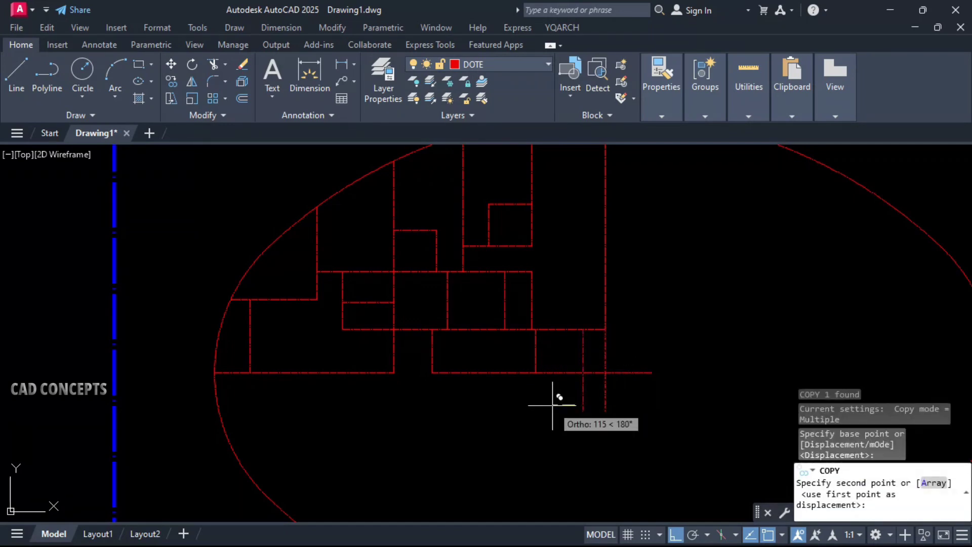
text(0)
key(Return)
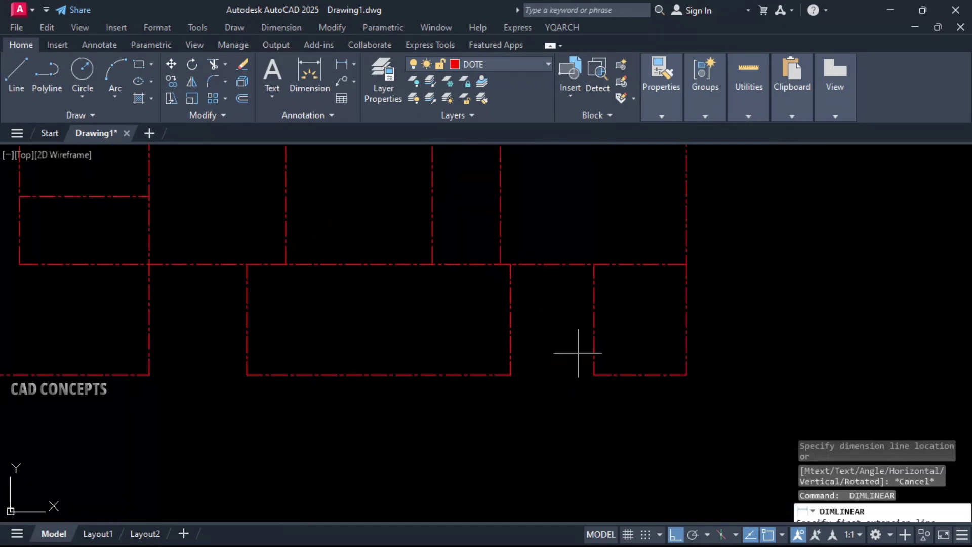
- Measure the width of the small box at the centre vertical and stretch its left side 10 to the right
click(594, 332)
click(687, 332)
key(Escape)
click(633, 409)
click(573, 223)
text(s)
key(Return)
click(572, 346)
text(10)
key(Return)
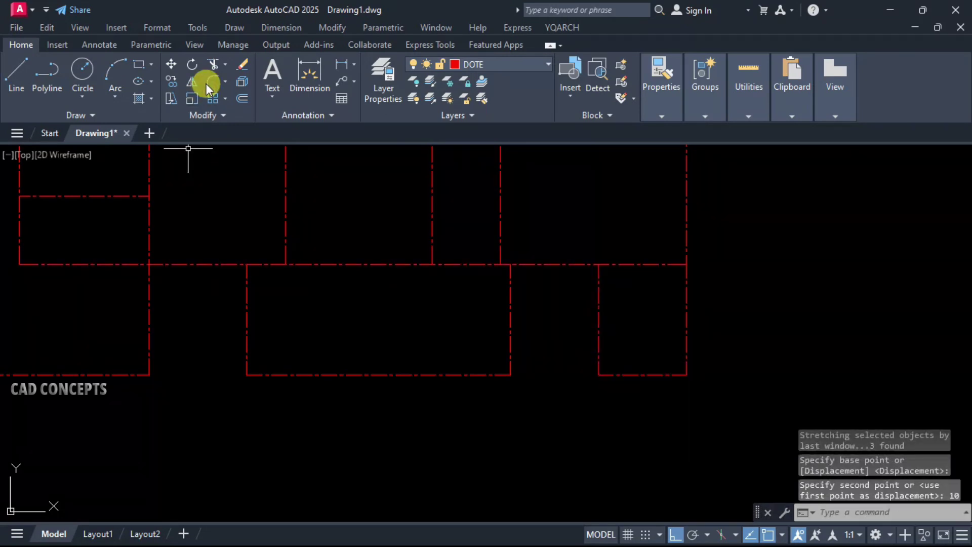
- Measure the open gaps on both sides of the middle box below the room strip
click(341, 65)
click(246, 330)
click(149, 330)
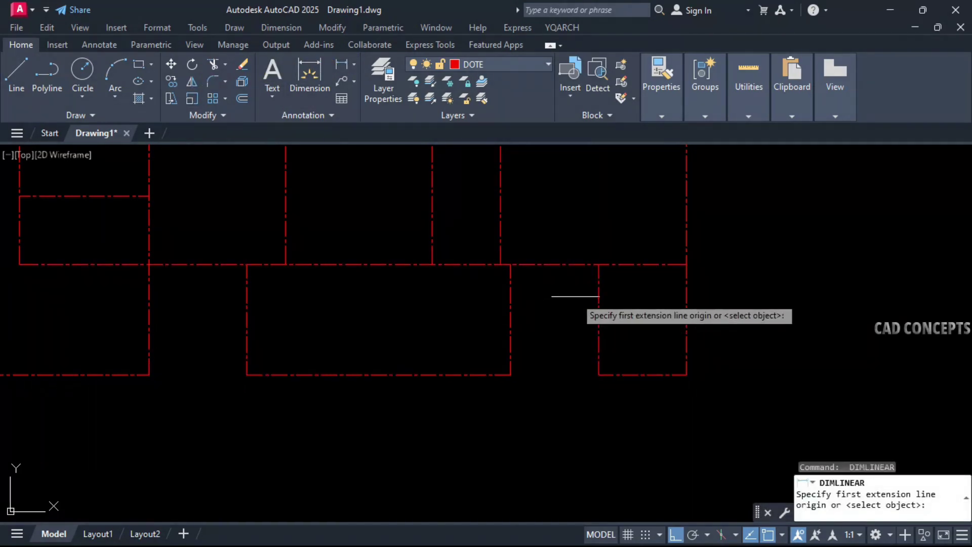
click(599, 295)
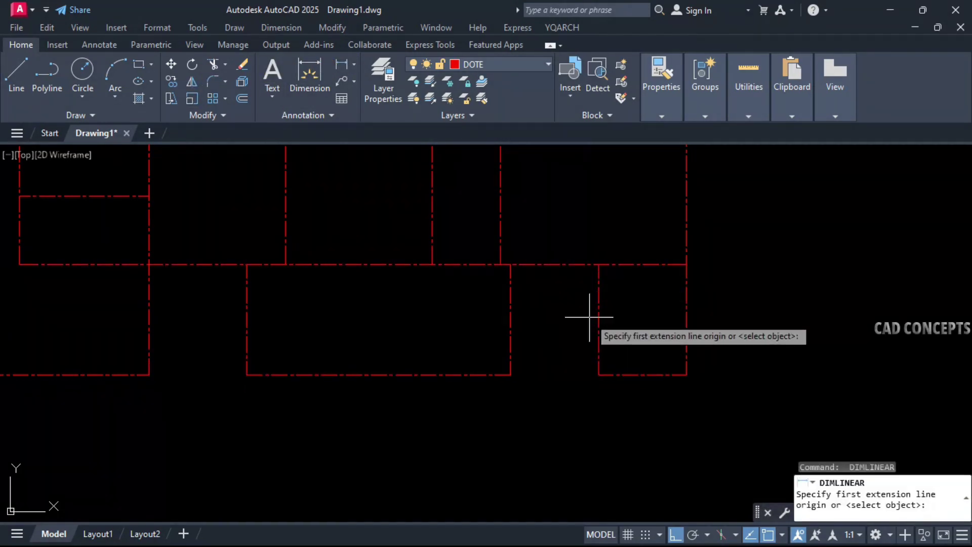
click(599, 322)
key(Escape)
key(Escape)
key(Escape)
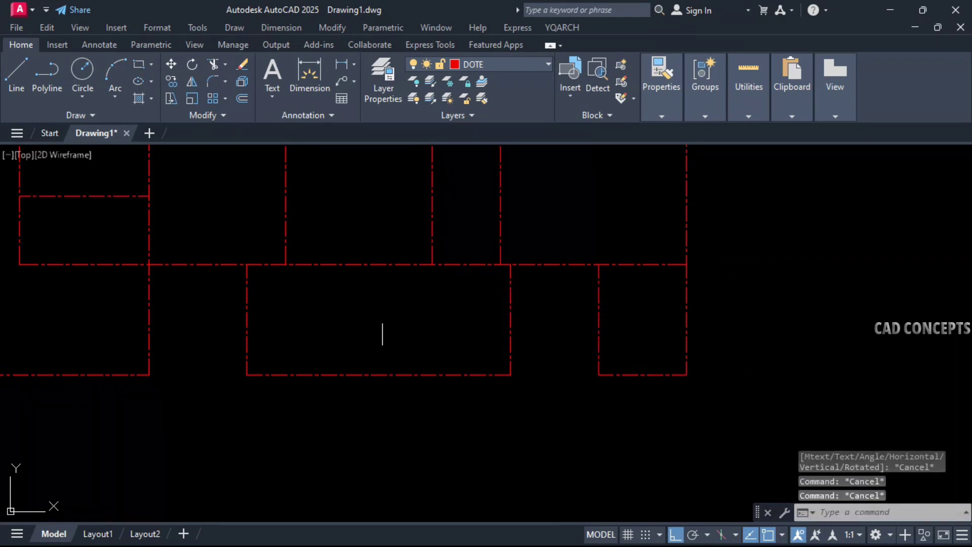
- Stretch the middle box's right side 20 to the left, in line with the room strip's end vertical
click(519, 258)
click(507, 399)
text(s)
click(300, 361)
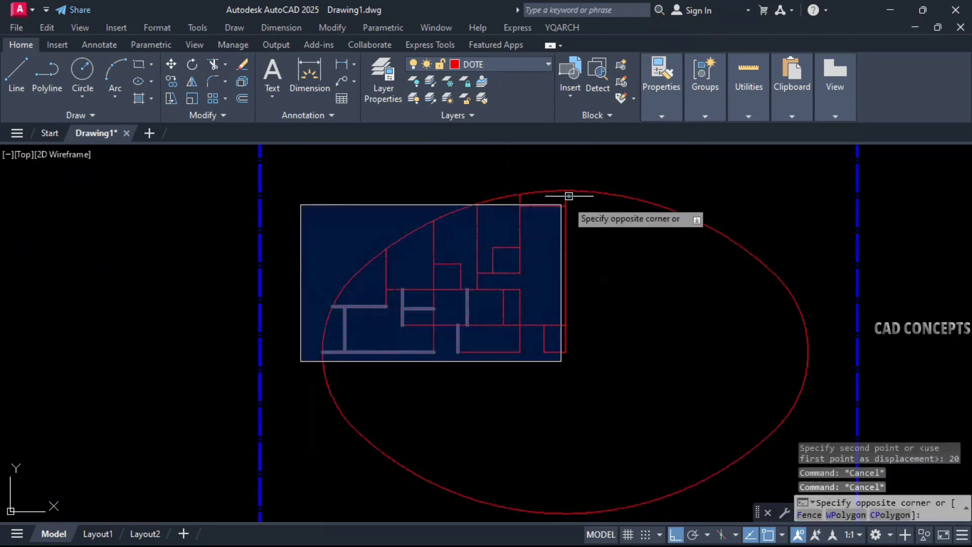
click(600, 169)
key(Escape)
key(Escape)
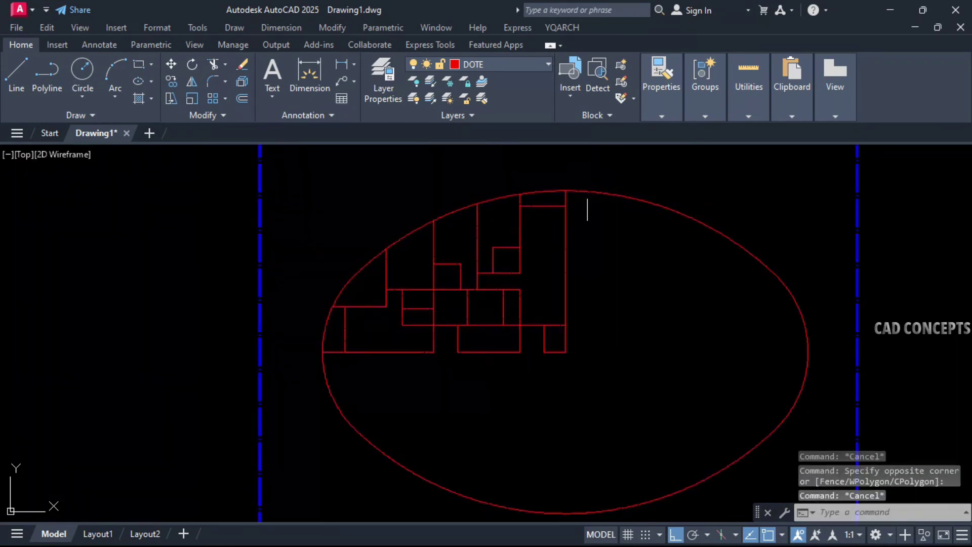
click(588, 202)
click(330, 366)
key(Escape)
click(301, 372)
click(587, 201)
key(Escape)
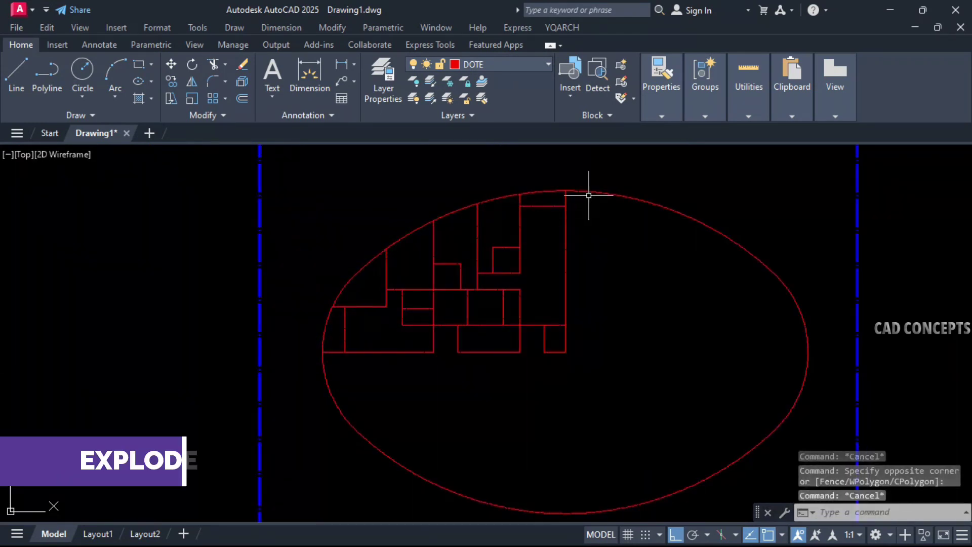
click(597, 185)
click(332, 375)
key(Escape)
- Select the oval and all the room grid lines and break them at their intersections with the BA command
click(303, 379)
click(605, 172)
click(621, 196)
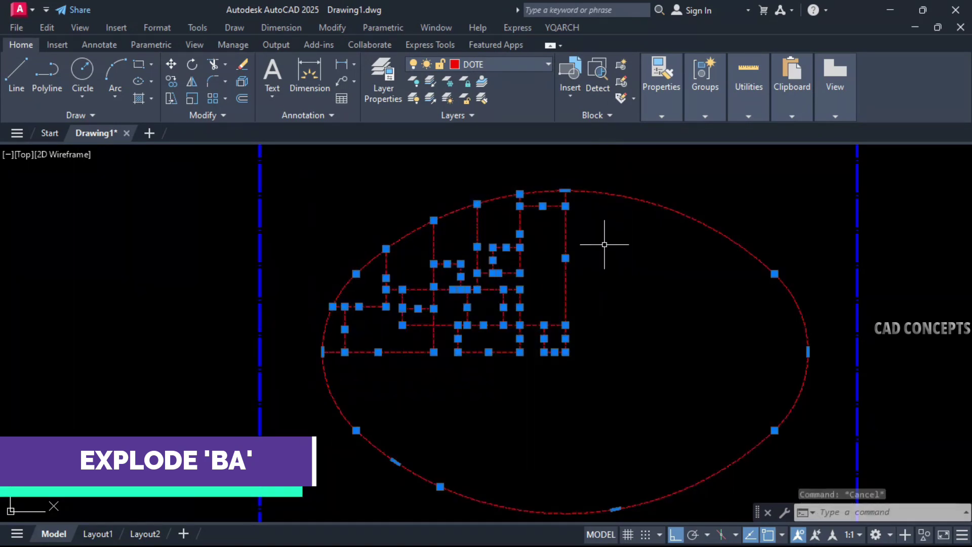
text(BA)
key(Return)
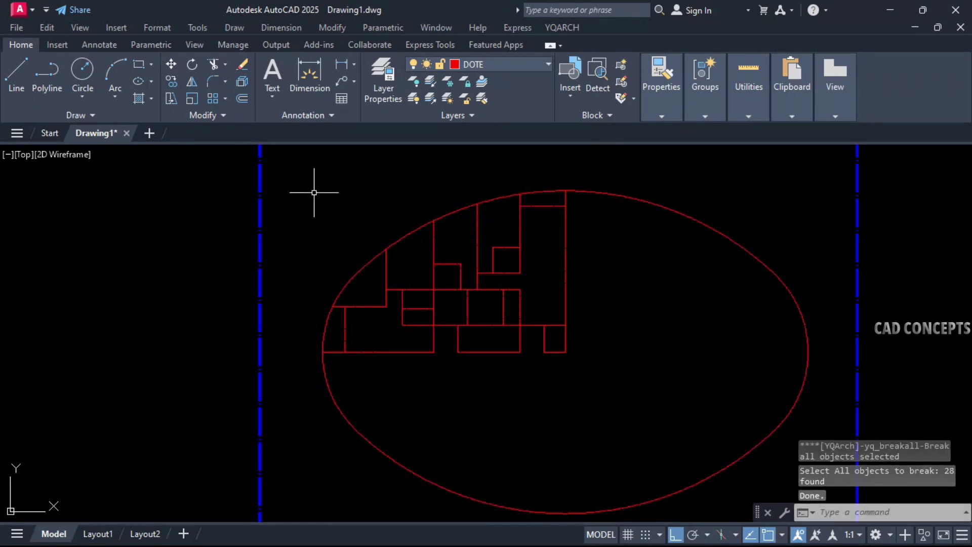
click(315, 191)
click(614, 400)
key(Escape)
click(441, 397)
key(Escape)
key(ctrl+z)
- Convert the quarter's oval outline and its main room lines into walls with thickness 20 using the XWW command
text(XWW)
key(Return)
click(465, 384)
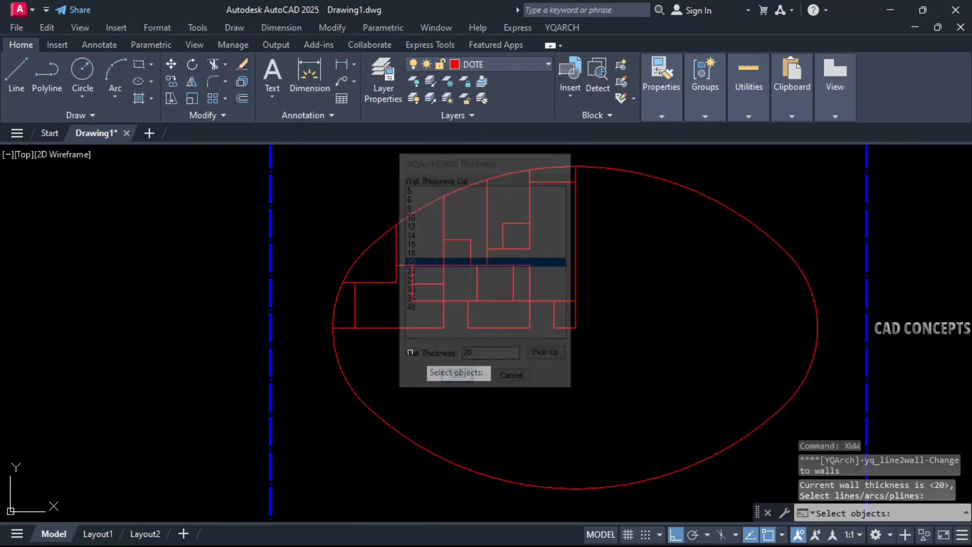
click(323, 322)
click(461, 349)
click(423, 351)
click(472, 194)
click(436, 252)
click(479, 307)
click(456, 293)
click(535, 346)
click(541, 344)
click(547, 293)
click(522, 343)
click(542, 343)
click(590, 148)
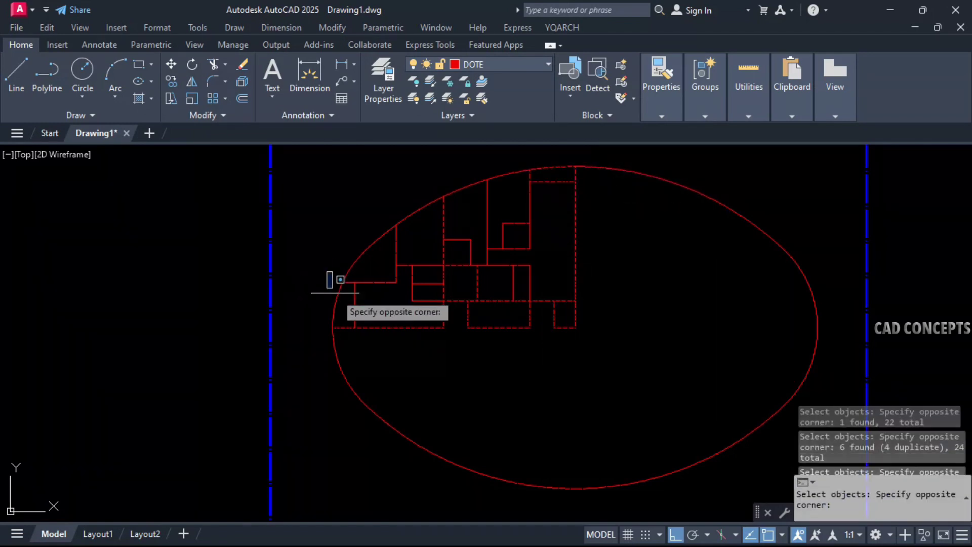
click(394, 362)
middle_drag(462, 359, 475, 369)
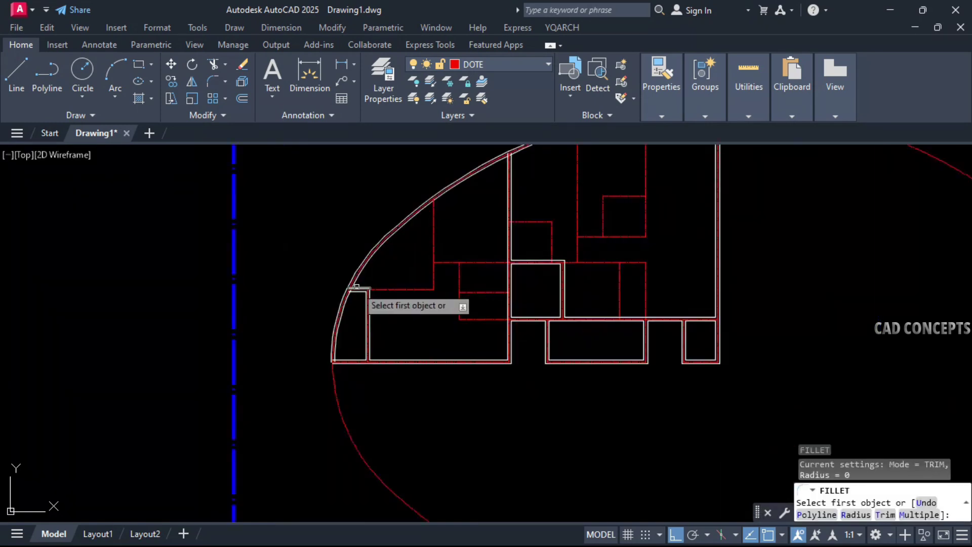
- Move the vertical room lines that run from the upper balcony down to the room strip by 5
key(Escape)
scroll(361, 292, up, 4)
click(608, 277)
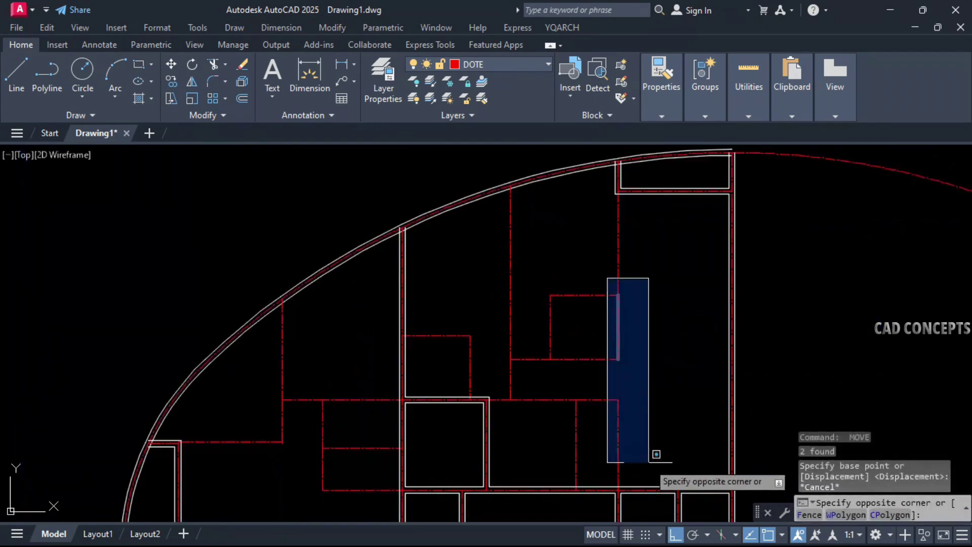
click(648, 459)
click(641, 462)
click(615, 409)
text(m)
click(616, 261)
text(5)
key(space)
key(Escape)
key(Escape)
scroll(616, 238, down, 2)
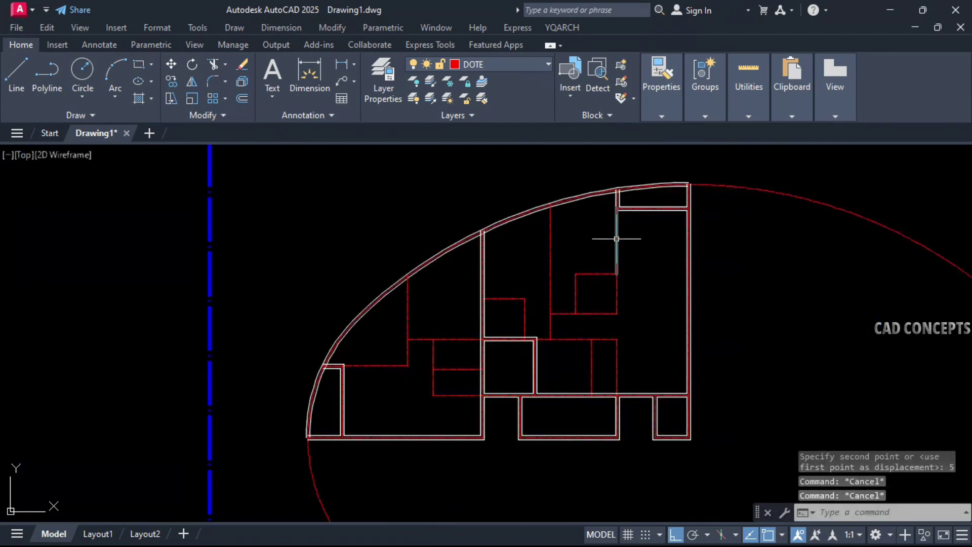
- Move the five horizontal room lines above the room strip and under the small inner box slightly upward
scroll(561, 356, up, 2)
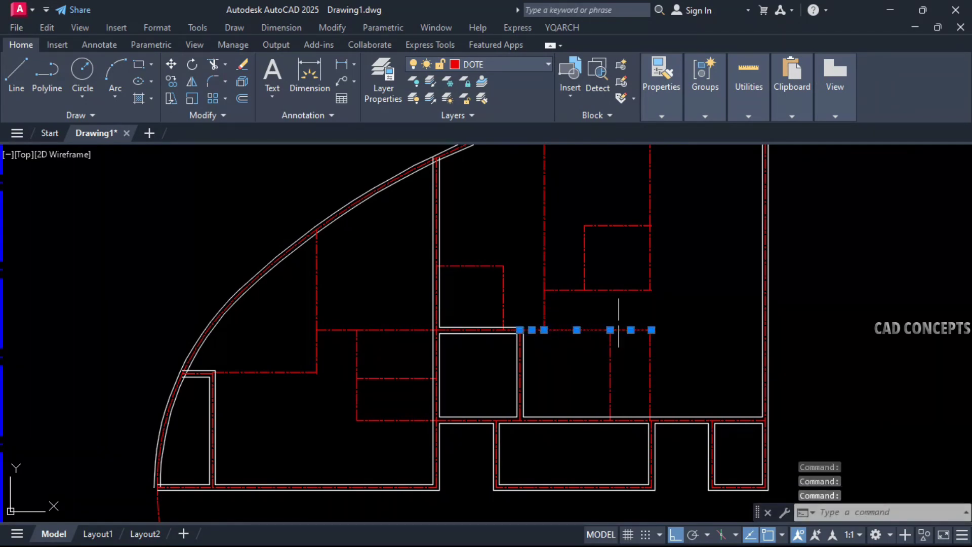
text(m)
key(Return)
scroll(557, 329, up, 2)
click(566, 364)
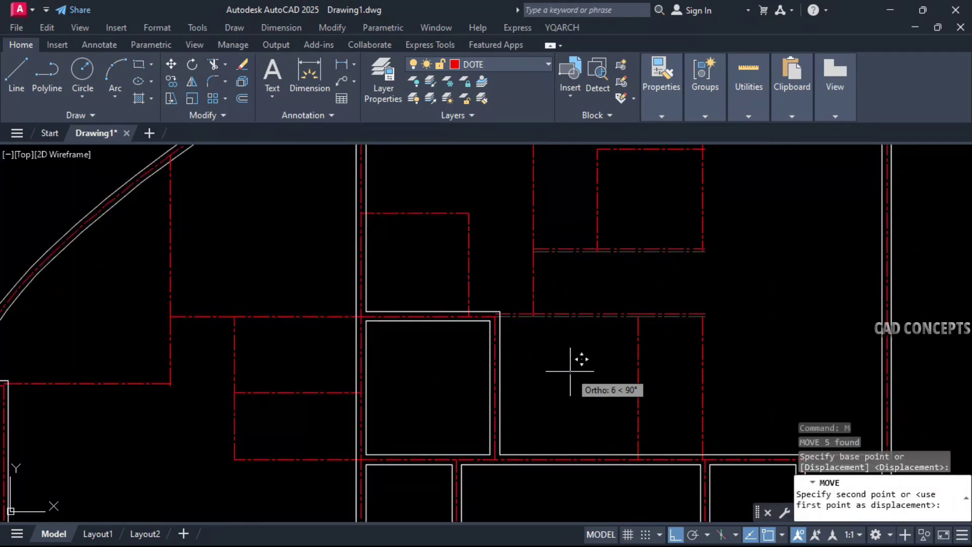
scroll(615, 315, down, 2)
- Select all the remaining red room lines inside the quarter and convert them into thin partition walls with the XWW command
click(424, 426)
click(326, 317)
click(706, 189)
click(525, 276)
click(611, 362)
scroll(610, 361, down, 2)
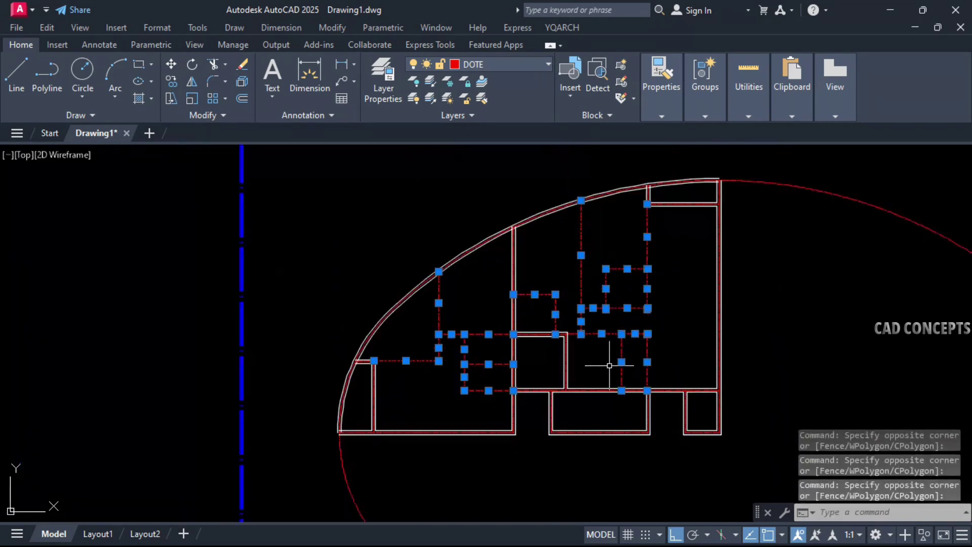
scroll(600, 357, up, 4)
click(576, 325)
click(547, 290)
scroll(553, 345, down, 4)
text(xww)
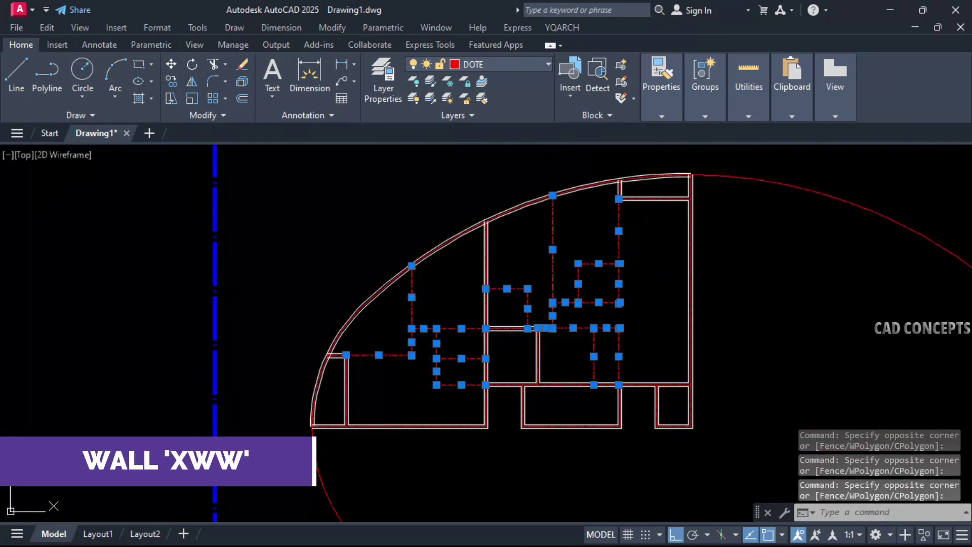
key(Return)
double_click(410, 217)
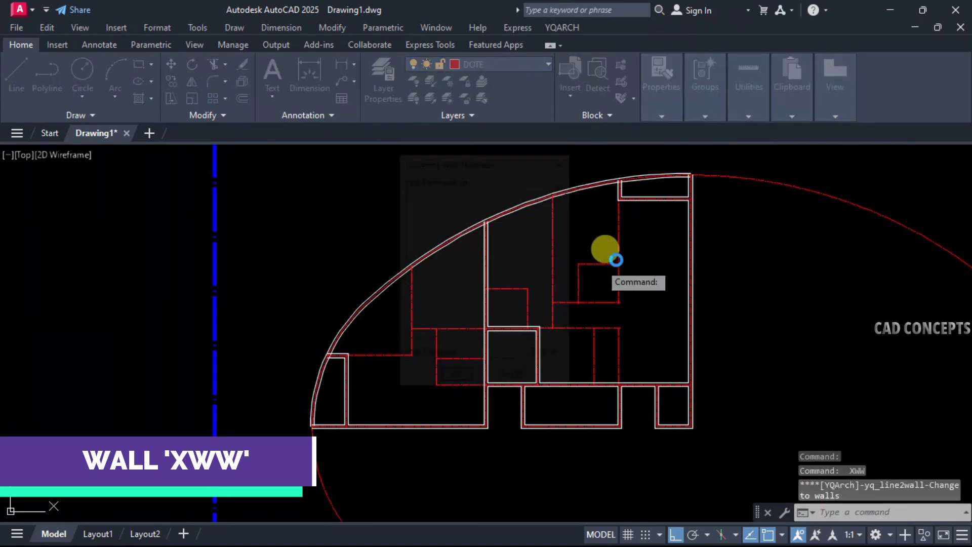
click(647, 242)
click(559, 338)
click(545, 285)
click(504, 309)
click(456, 311)
click(396, 402)
key(Return)
key(Return)
key(Escape)
key(Escape)
key(Escape)
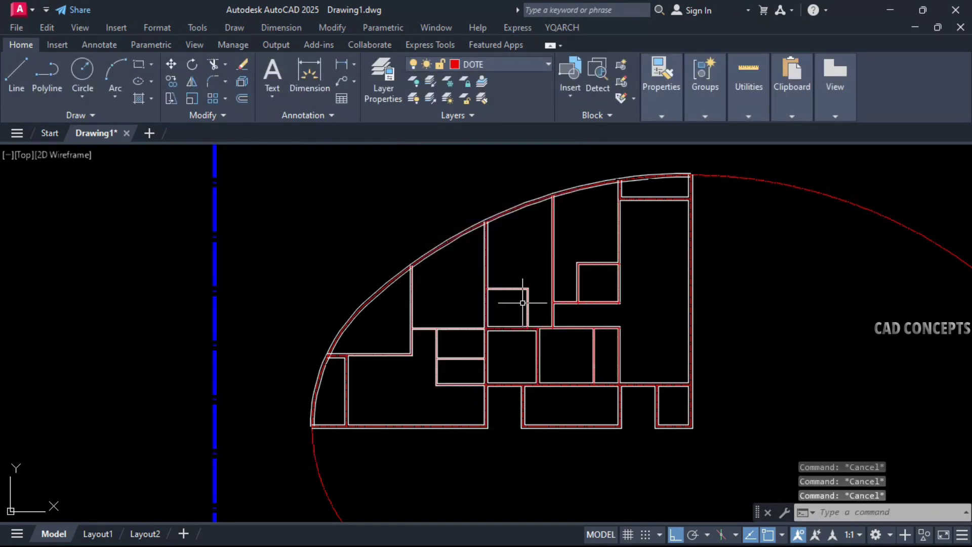
- Trim the wall lines where the upper balcony's side wall meets the curved oval wall
text(f)
key(Return)
click(687, 175)
key(Escape)
key(Escape)
scroll(633, 184, up, 6)
scroll(578, 177, up, 6)
text(tr)
key(Return)
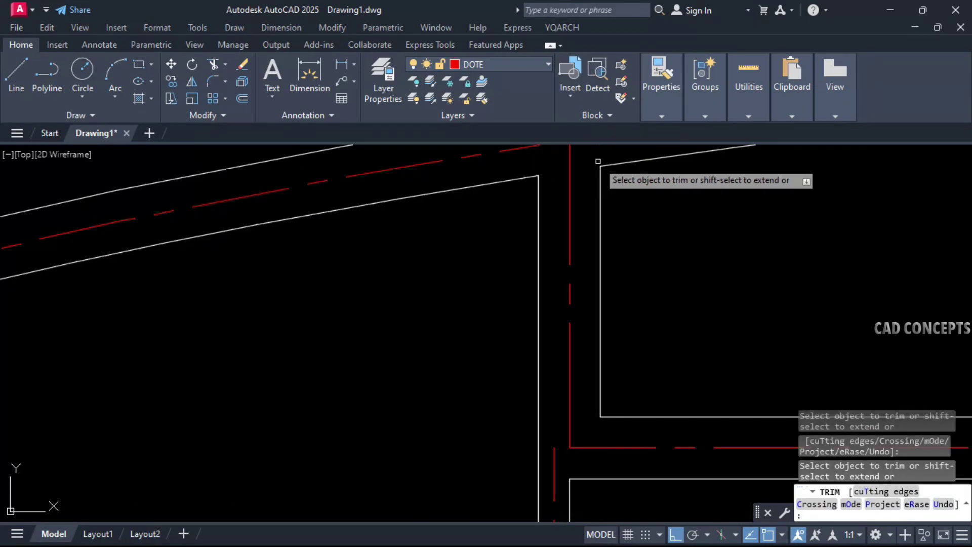
key(Escape)
- Remove the red centre lines from inside the quarter's walls
scroll(599, 213, down, 4)
click(551, 167)
key(Escape)
scroll(586, 152, down, 3)
- Create a layer named HANDRAIL with colour 18 using the ERN command
text(ern)
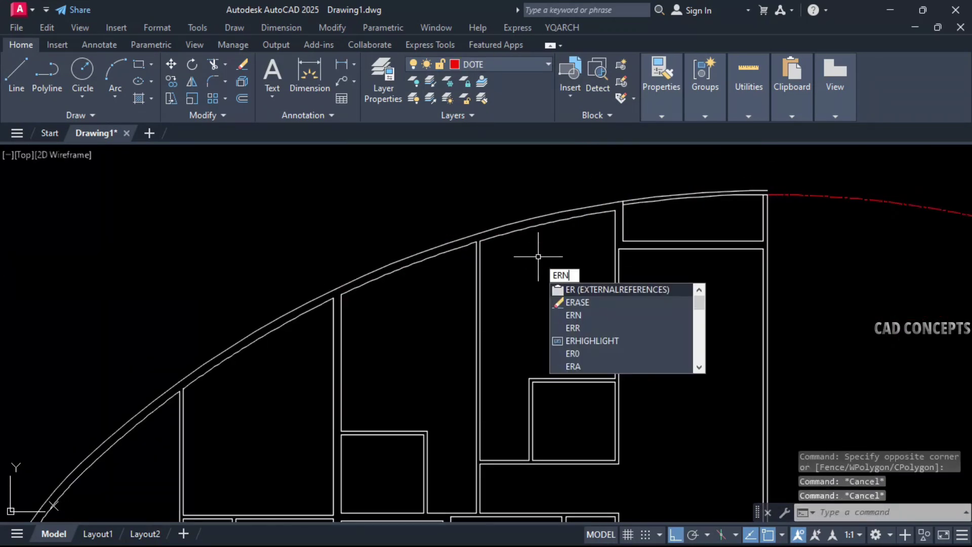
key(Return)
text(HANDRAIL)
key(Return)
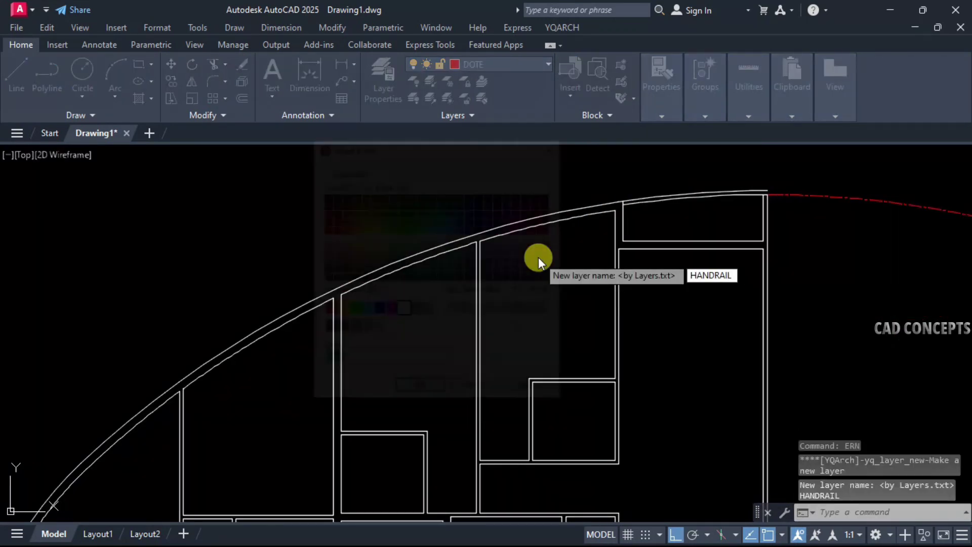
click(326, 194)
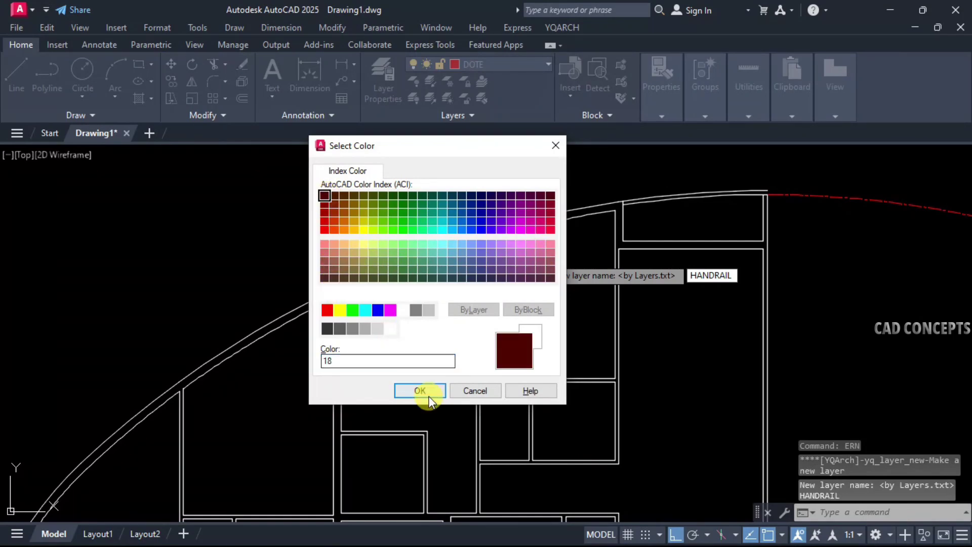
click(420, 391)
- Put the curved wall segments of the upper and left balconies on the HANDRAIL layer
click(685, 199)
scroll(686, 201, down, 4)
scroll(416, 393, up, 4)
click(420, 386)
click(352, 350)
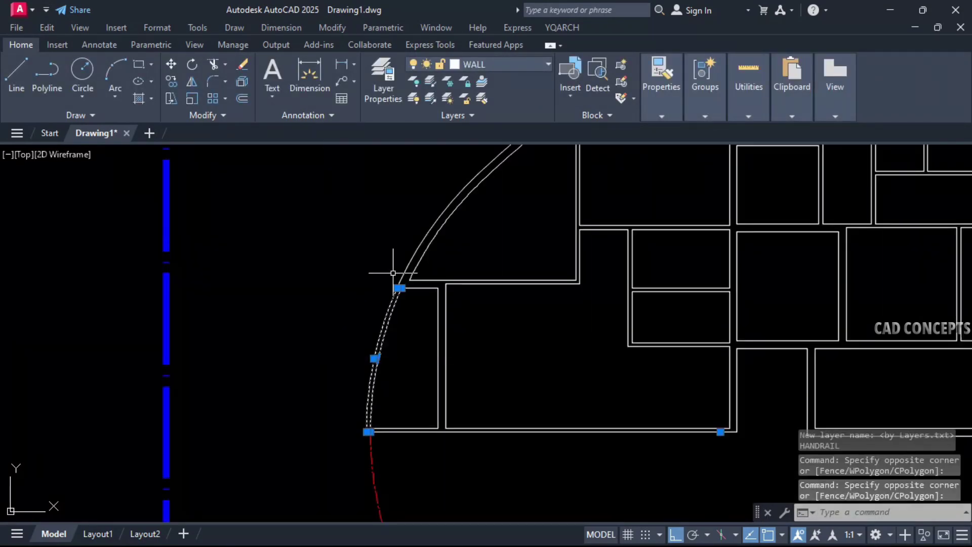
click(524, 67)
click(482, 130)
key(Escape)
key(Escape)
scroll(526, 392, down, 3)
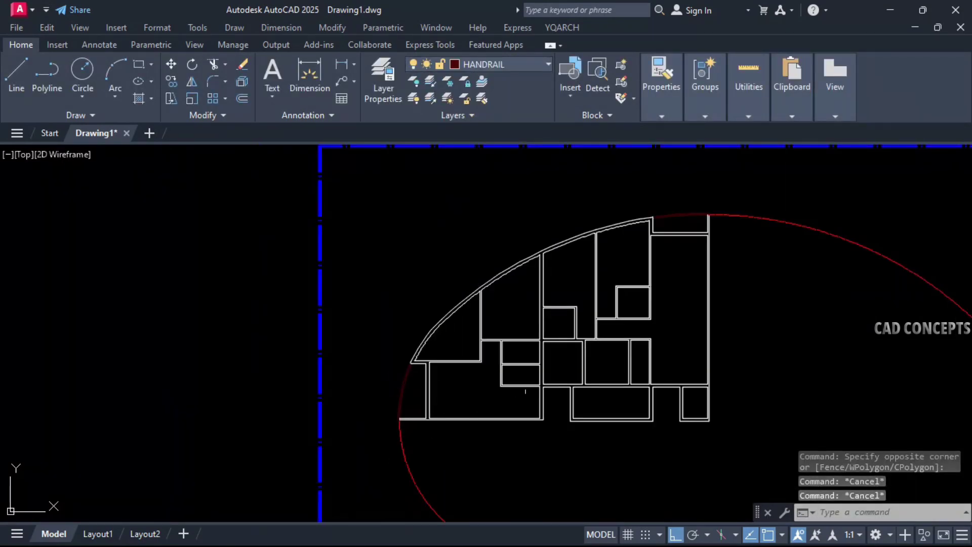
- Stretch the inner wall of the upper balcony 100 downward to deepen the balcony
scroll(705, 226, up, 2)
click(753, 238)
click(553, 276)
key(s)
key(Return)
click(634, 297)
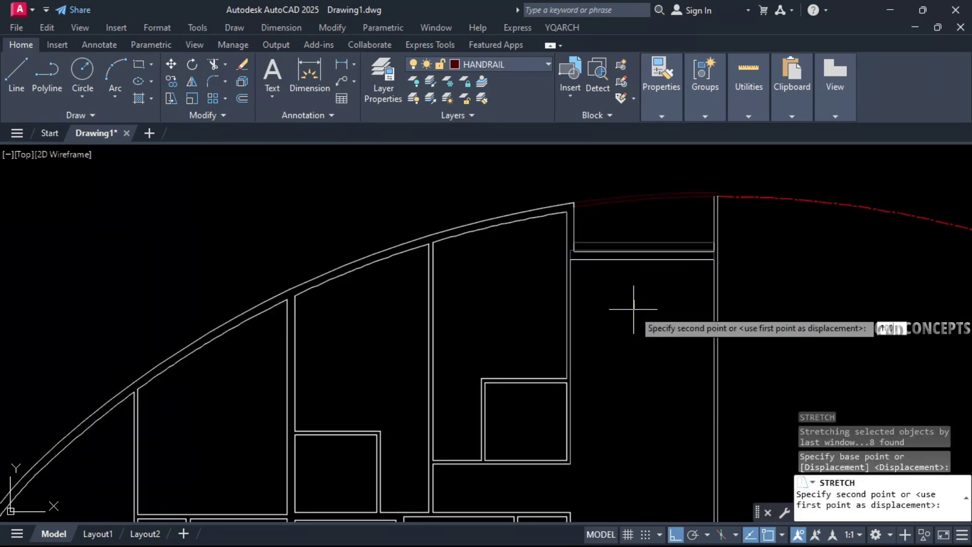
text(100)
key(Return)
key(Escape)
scroll(632, 242, down, 3)
scroll(514, 356, up, 2)
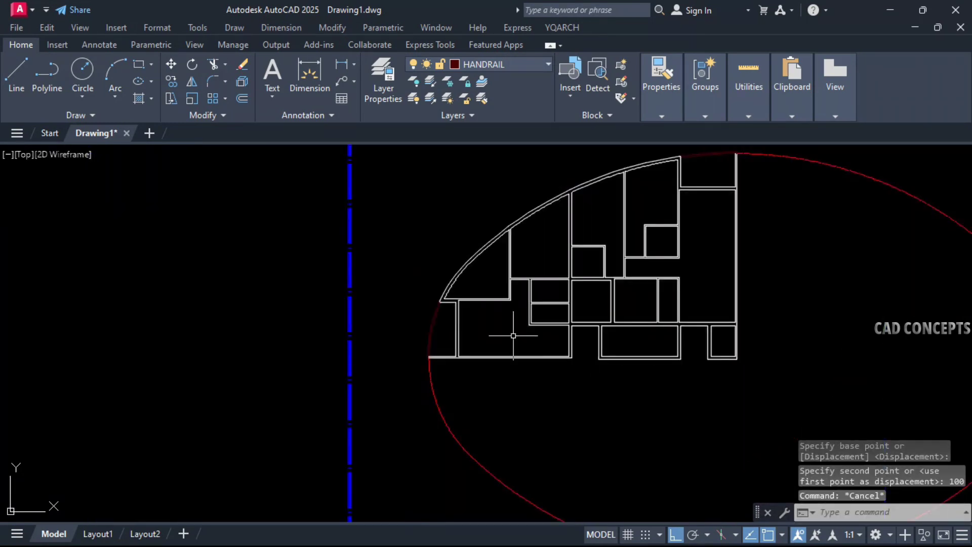
- Add 200-wide windows centred in the curved outer walls of the four oval-side rooms using the AW command
right_click(497, 200)
click(536, 284)
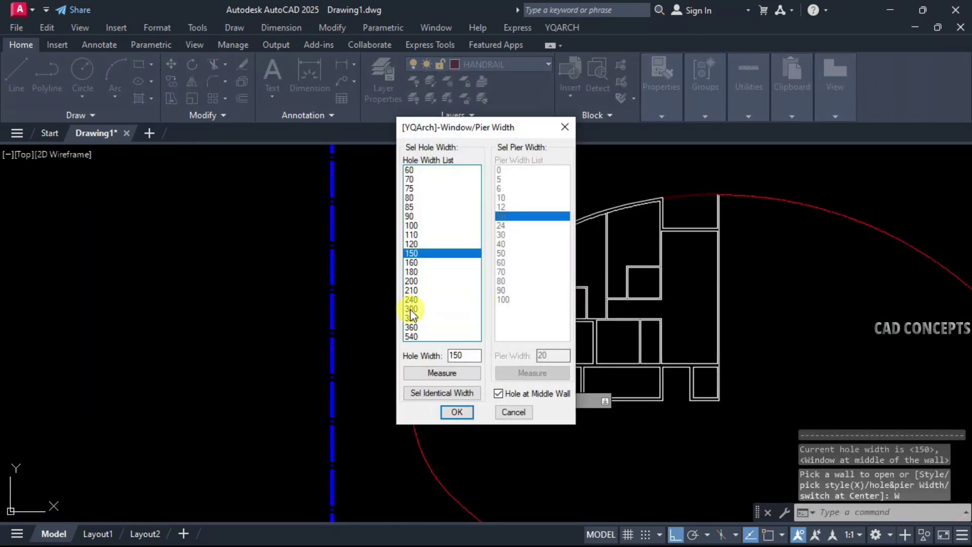
click(457, 412)
scroll(640, 186, up, 3)
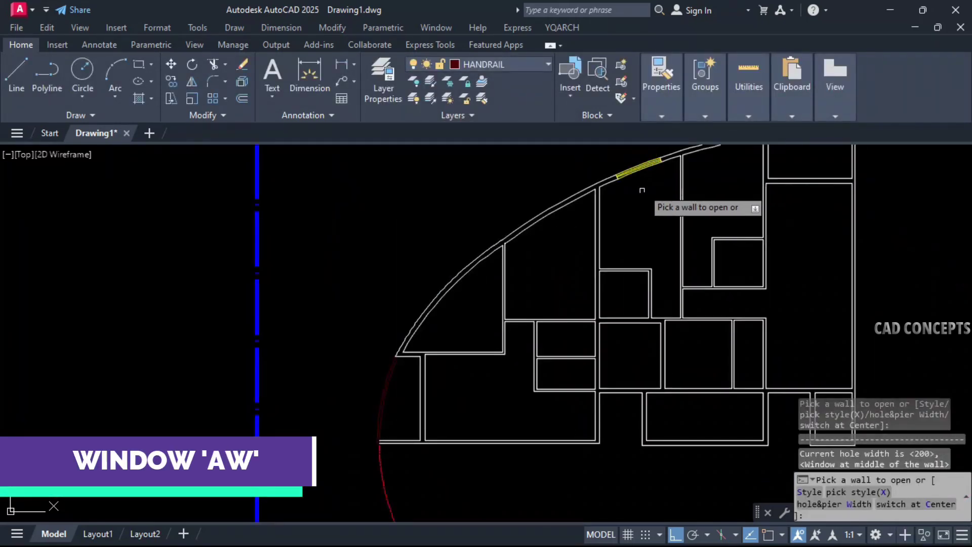
scroll(488, 297, up, 2)
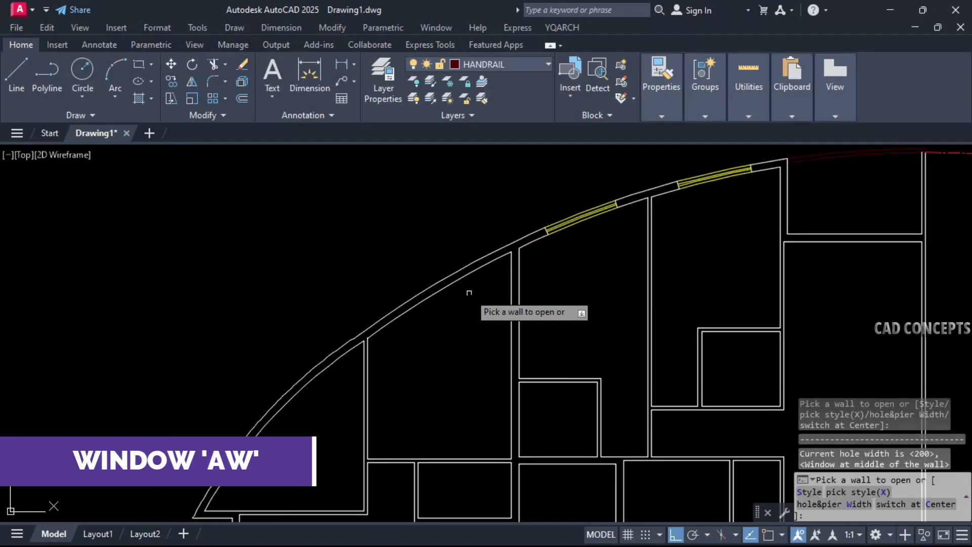
click(316, 375)
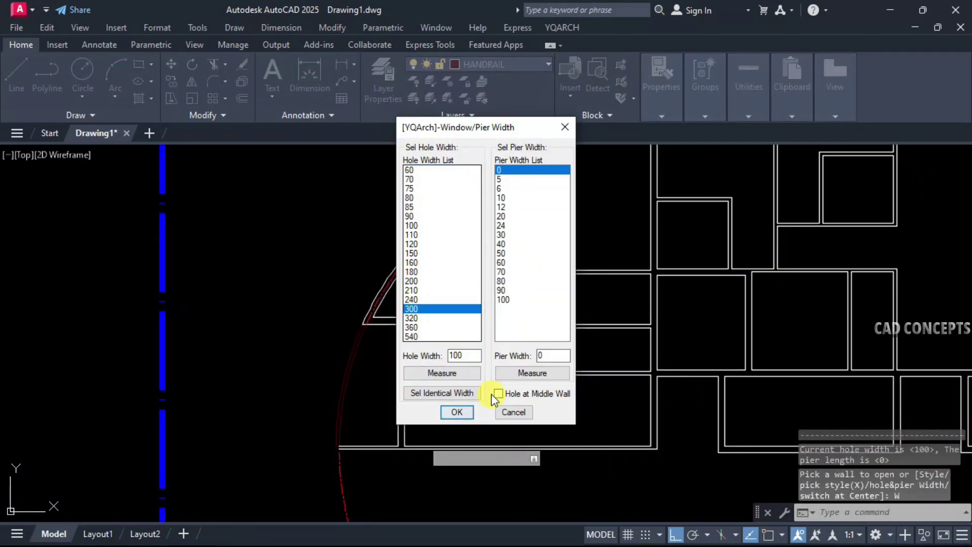
- Set the window width to 300 at the middle of the wall and add windows in both balconies' inner walls
click(497, 393)
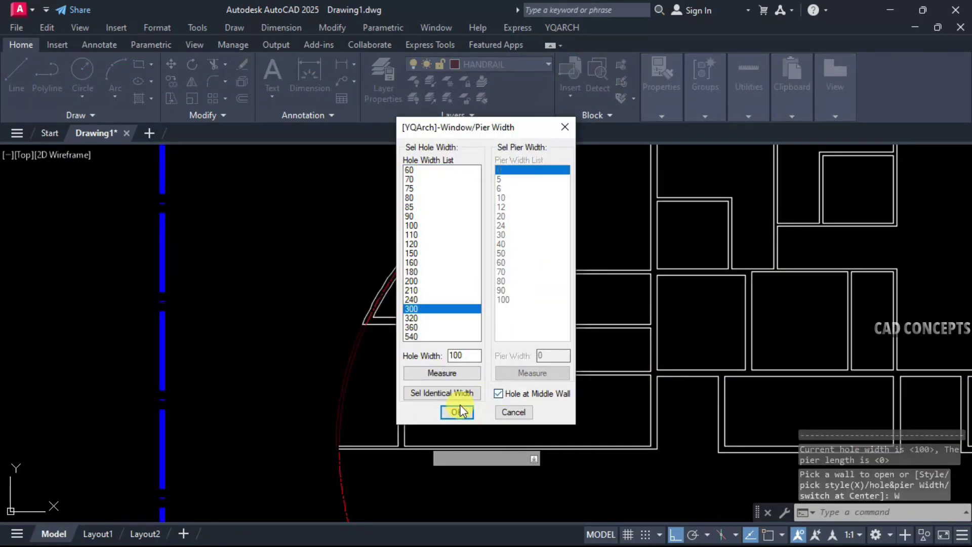
click(458, 411)
scroll(407, 396, down, 5)
scroll(615, 285, up, 6)
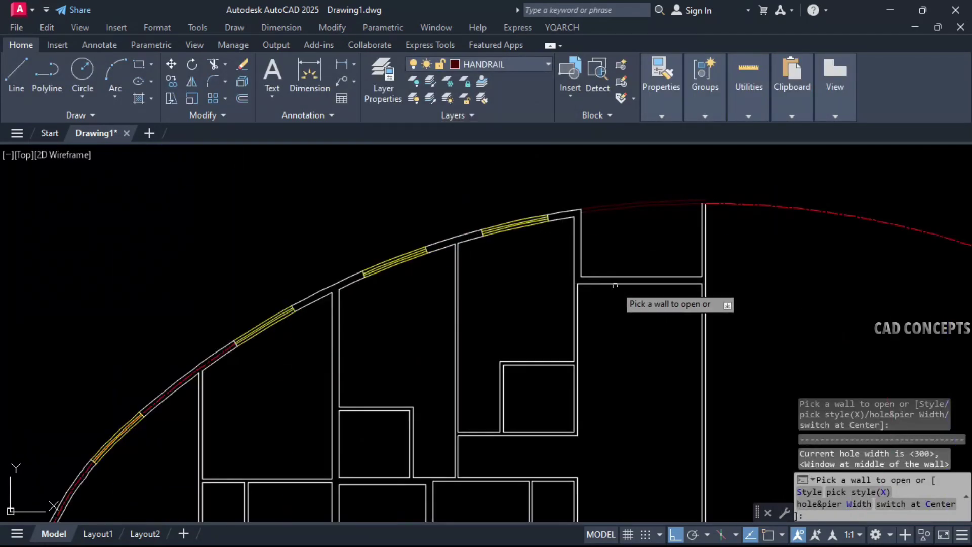
scroll(608, 300, down, 3)
scroll(588, 361, up, 3)
- Add a 150-wide centred window in the wall between the two larger rooms of the room strip
right_click(590, 364)
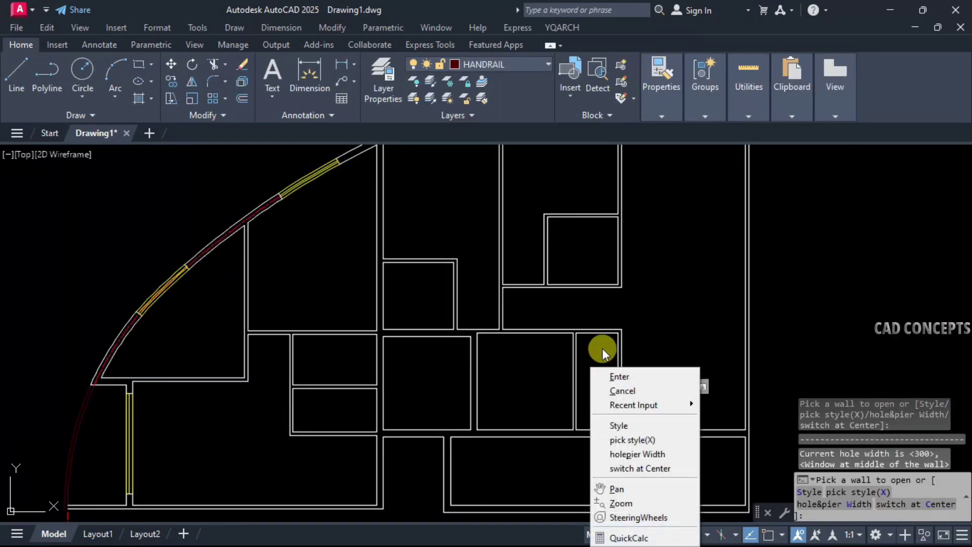
click(623, 455)
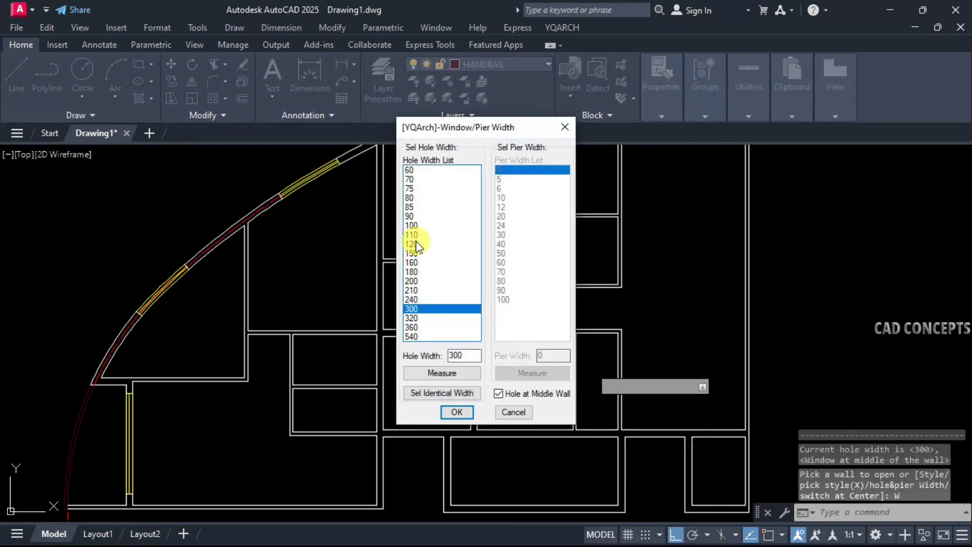
click(465, 410)
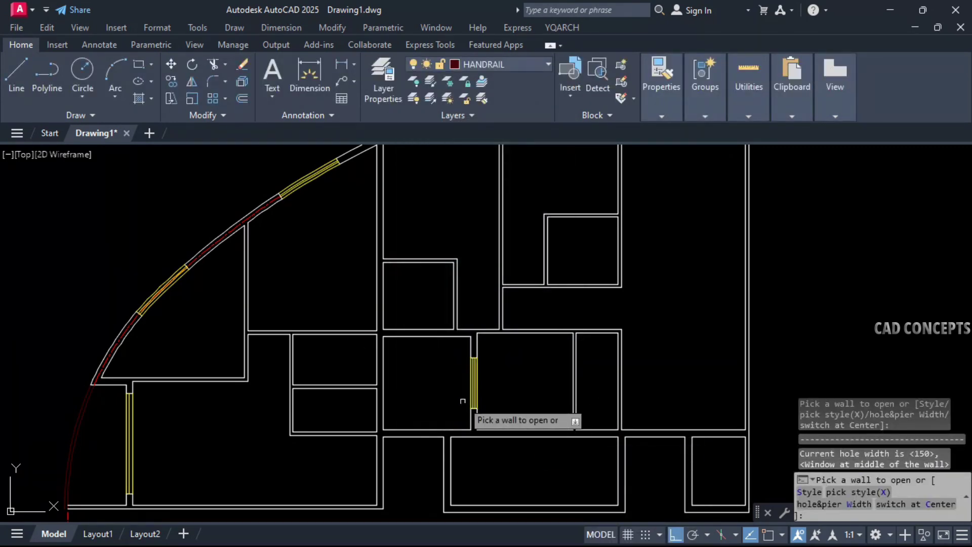
- Add 75-wide centred windows from the three small bathroom boxes to the square shaft in the room strip
right_click(391, 374)
click(430, 284)
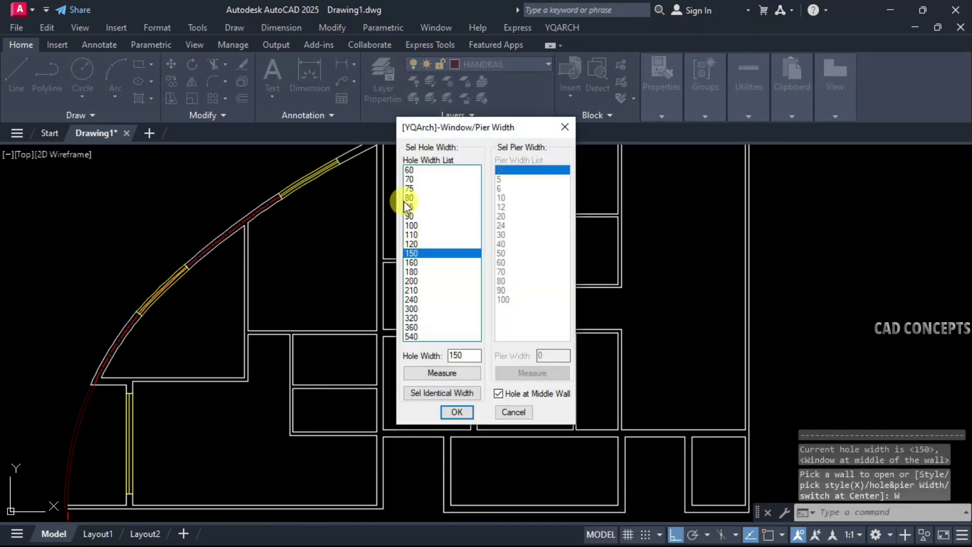
click(453, 413)
scroll(404, 365, up, 2)
click(445, 308)
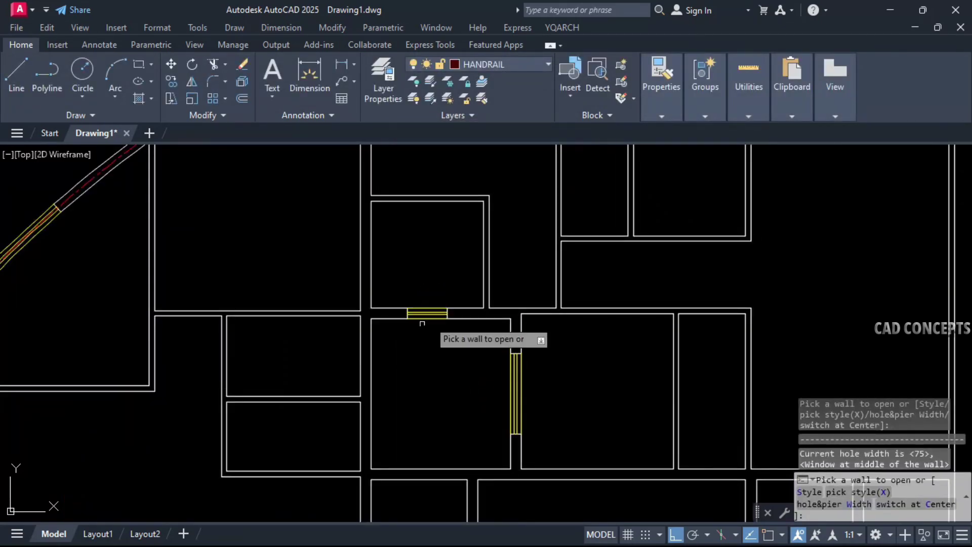
click(362, 365)
scroll(513, 375, down, 4)
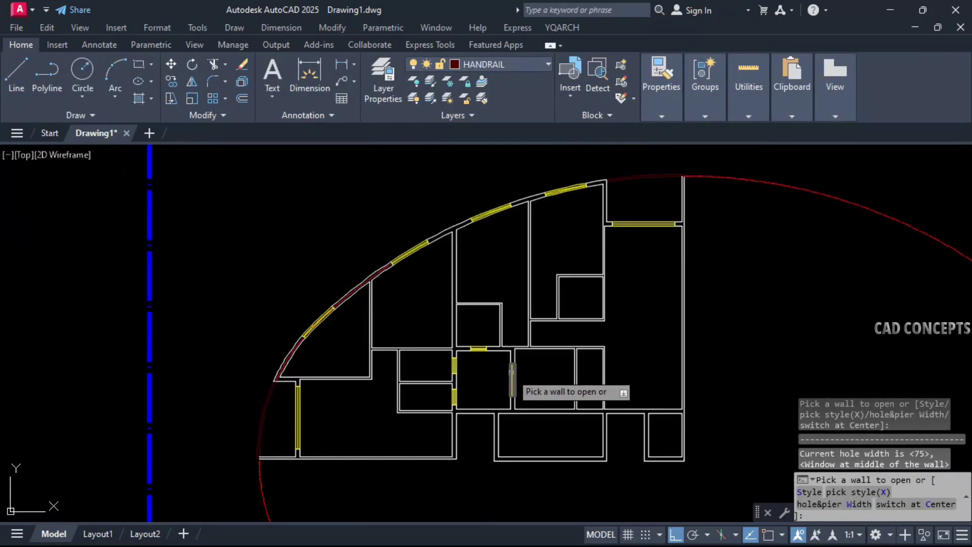
key(Escape)
key(Escape)
- Start the AD door command and set the hole width to 100 and the pier width to 10
right_click(535, 446)
click(528, 411)
text(ad)
key(space)
right_click(528, 409)
click(549, 309)
key(Escape)
key(space)
right_click(549, 309)
click(570, 390)
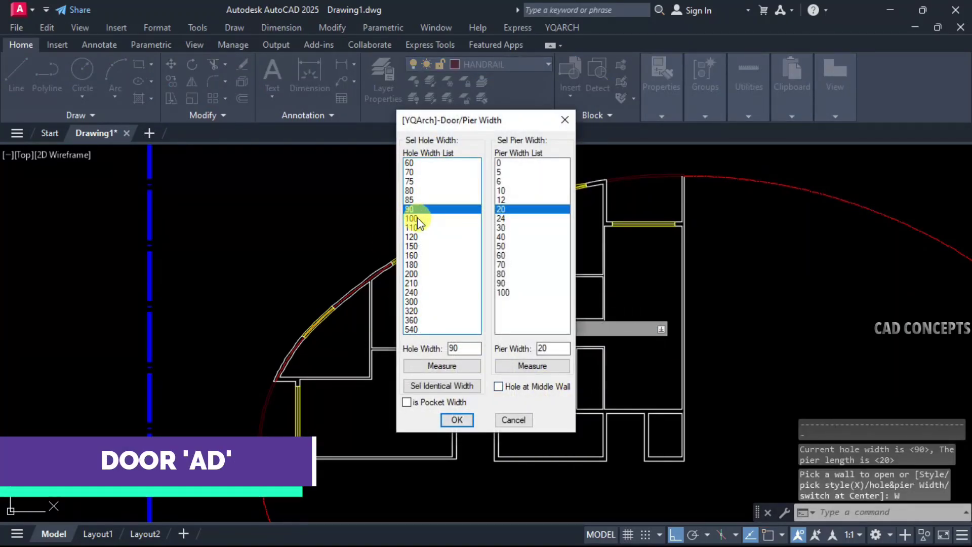
click(456, 420)
scroll(341, 330, up, 5)
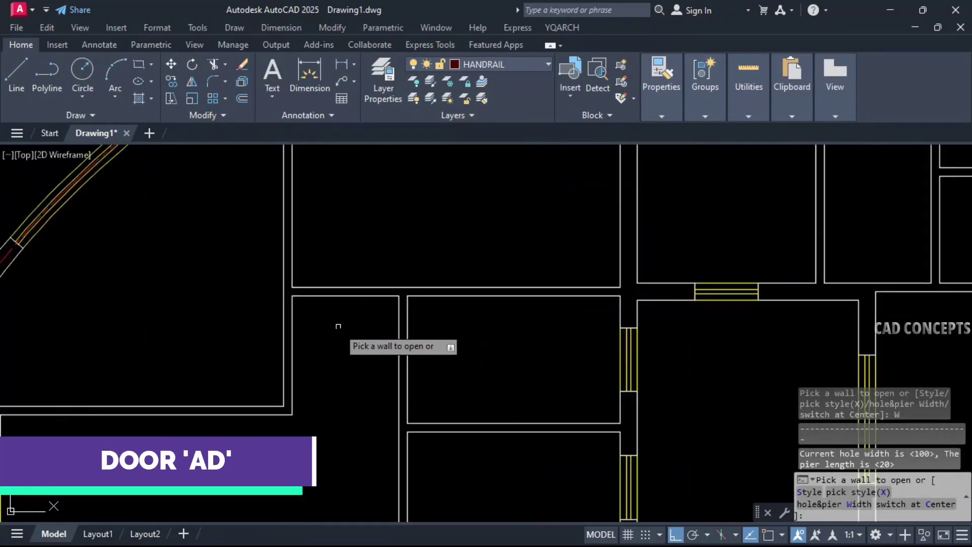
click(301, 296)
click(295, 281)
scroll(400, 359, down, 3)
scroll(400, 358, up, 3)
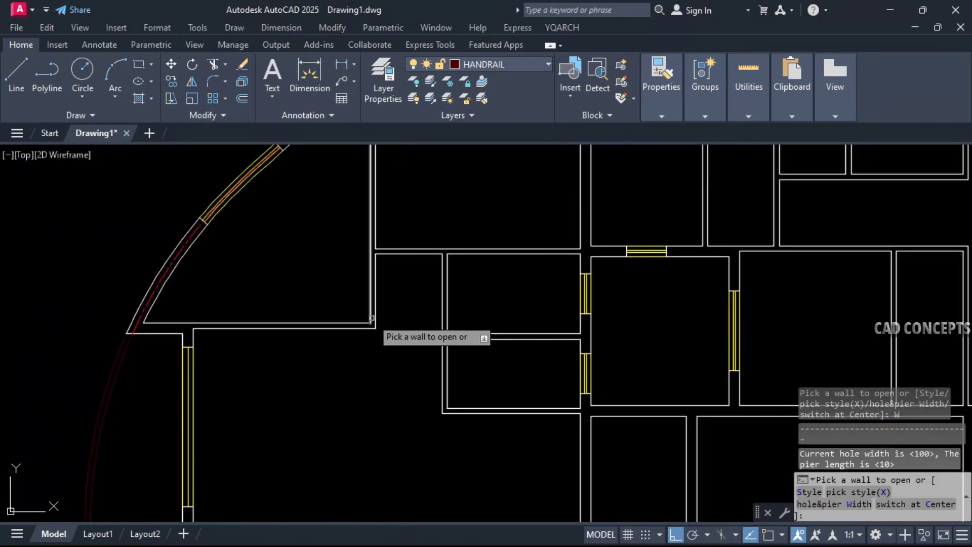
- Place four 100-wide doors for the oval-side bedrooms, near their inner corners, and set each opening direction
click(373, 310)
click(384, 252)
click(327, 304)
scroll(494, 270, down, 3)
scroll(537, 282, up, 3)
click(537, 282)
click(542, 243)
click(552, 211)
click(548, 246)
- Set the door hole width to 110 and add doors in the walls around the two recesses below the room strip
right_click(548, 249)
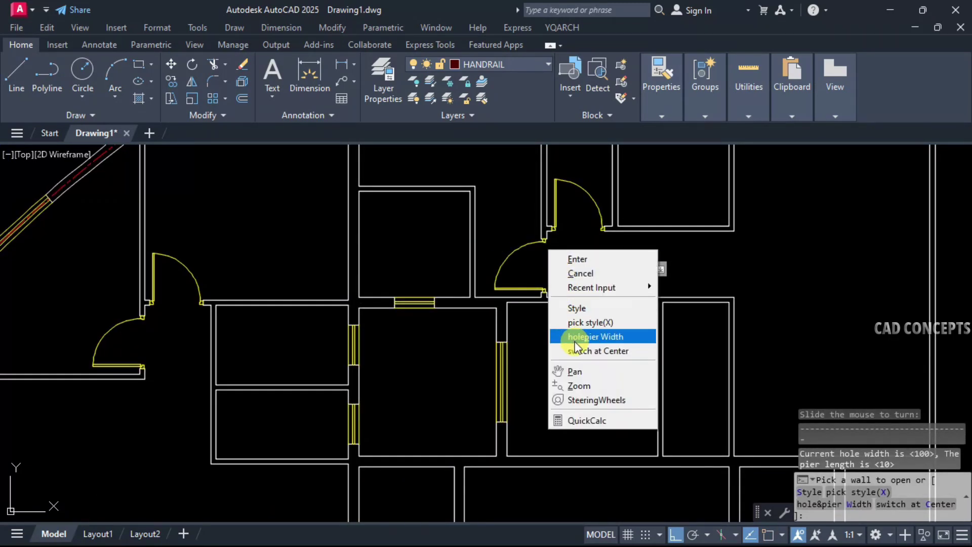
click(588, 336)
double_click(412, 228)
scroll(547, 329, up, 4)
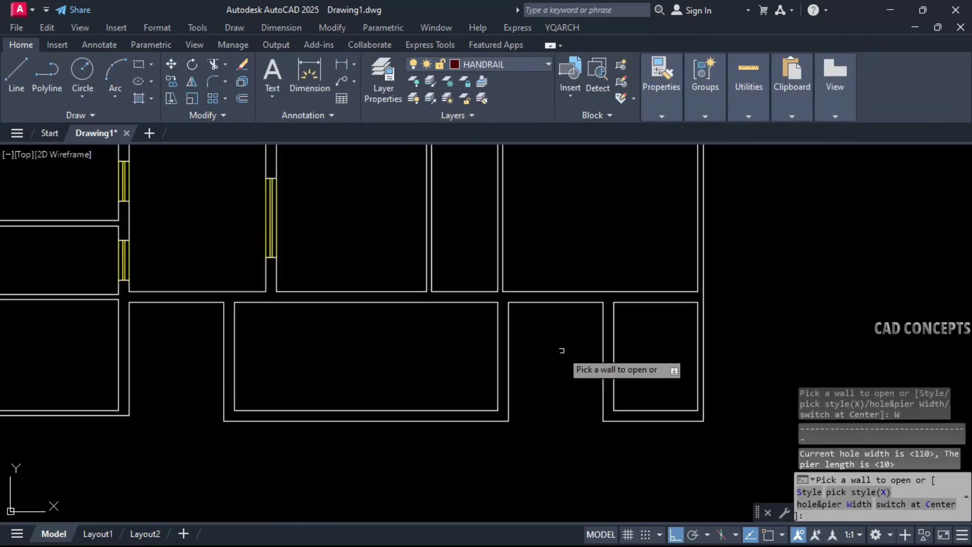
click(495, 280)
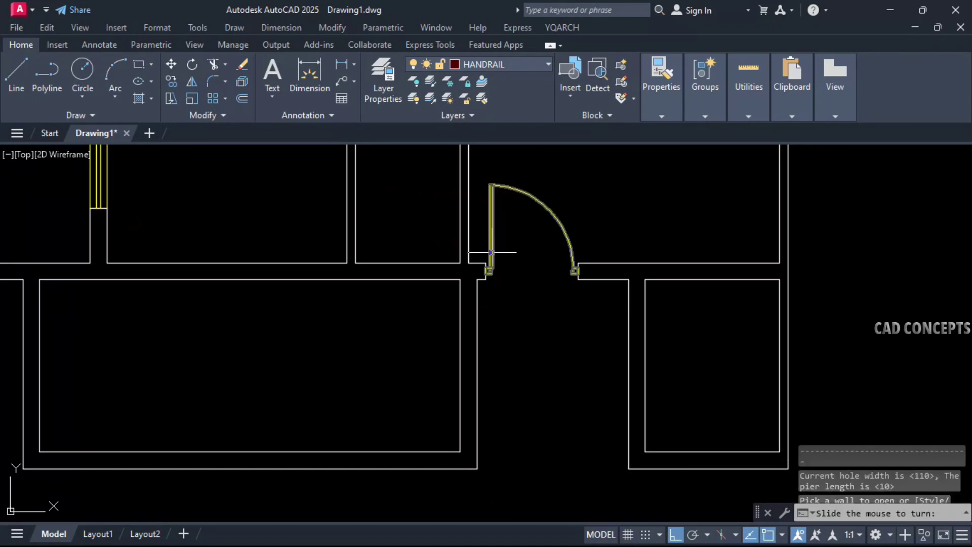
click(495, 253)
scroll(567, 281, down, 4)
scroll(315, 332, up, 2)
- Set the door hole width to 80 and add a door to each of the four small bathrooms
right_click(481, 290)
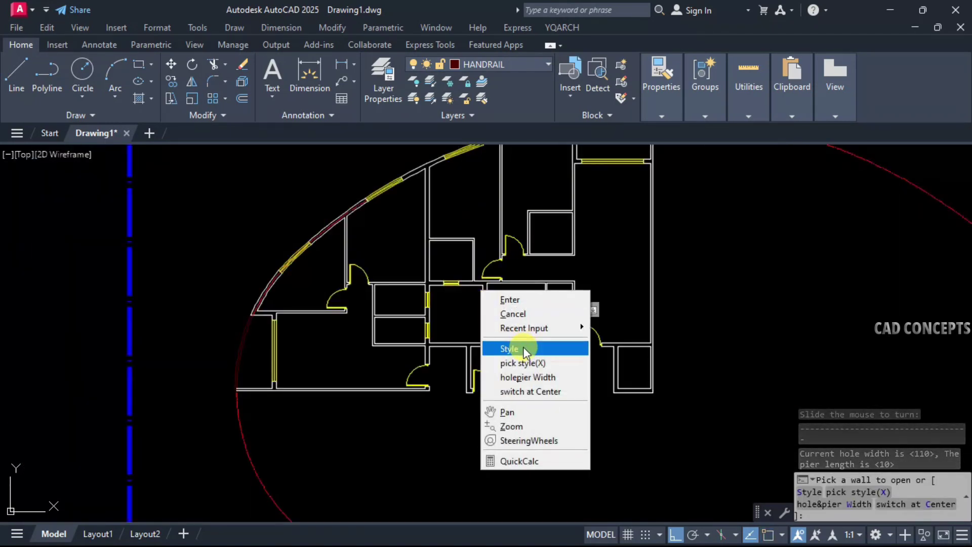
click(527, 377)
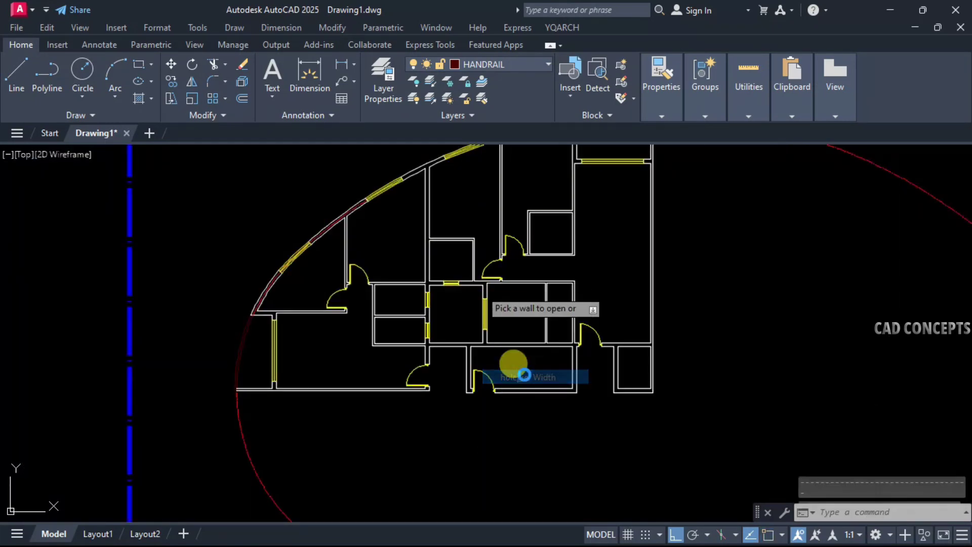
double_click(412, 191)
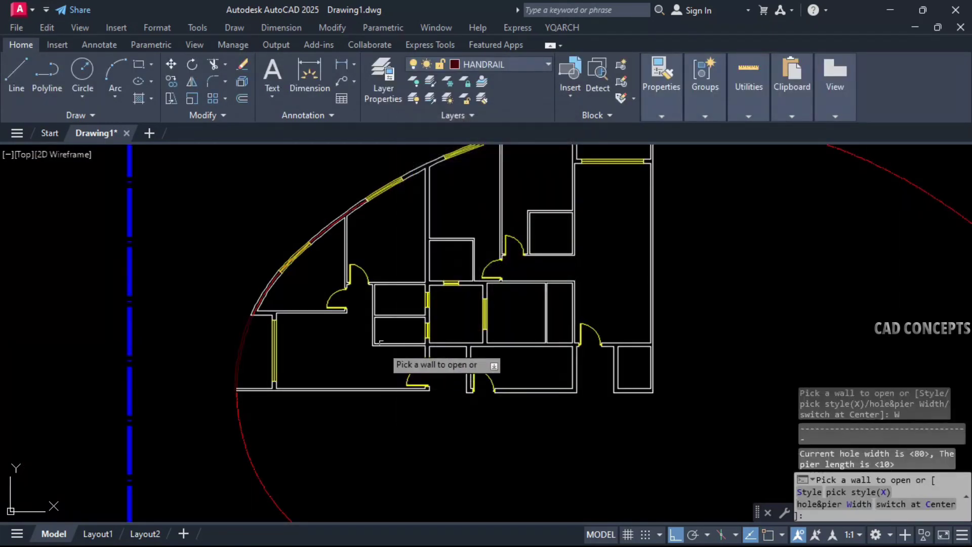
scroll(380, 334, up, 4)
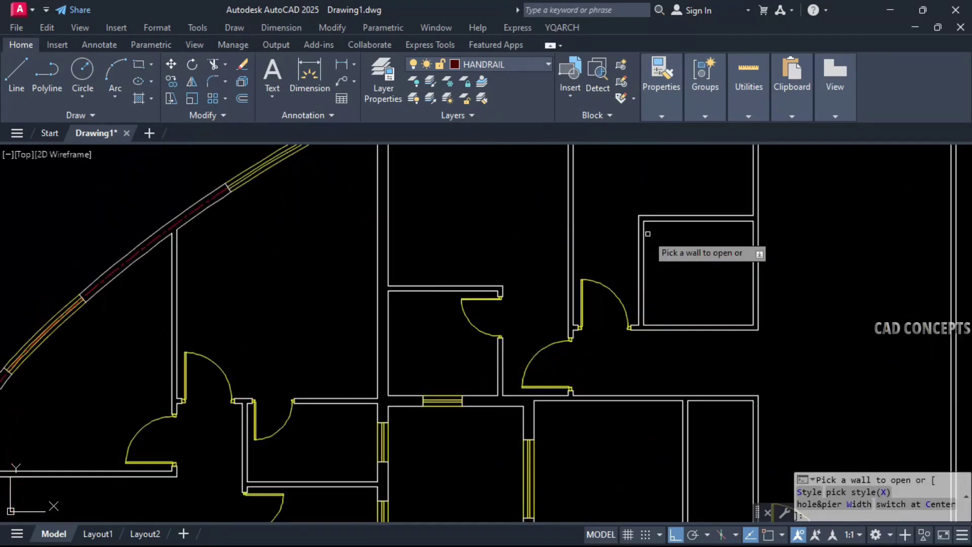
click(644, 235)
click(669, 230)
key(Escape)
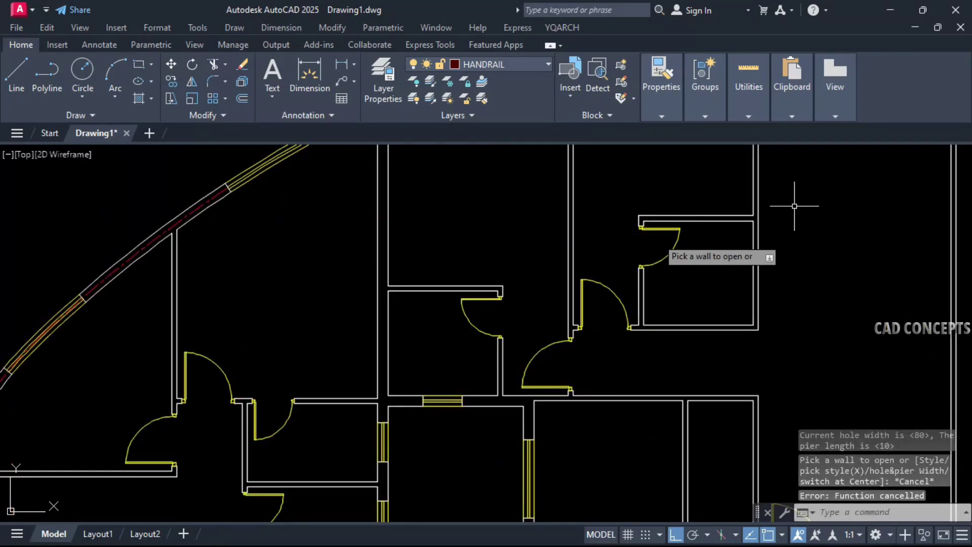
- Stretch the top walls of the two upper bathrooms, including their doors, 25 inward
click(795, 206)
click(632, 287)
click(517, 285)
click(341, 348)
text(s)
key(Return)
click(335, 353)
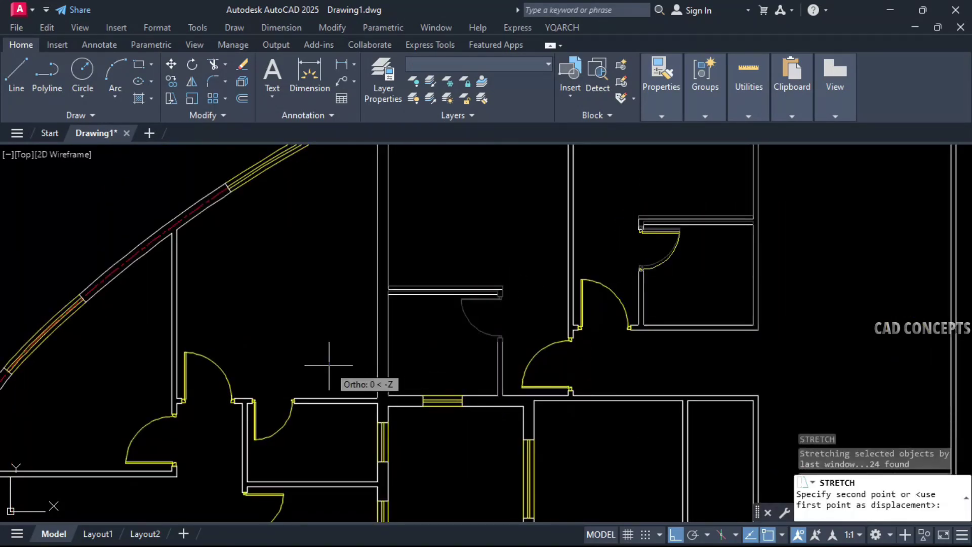
text(25)
key(Return)
key(Escape)
key(Escape)
scroll(536, 304, down, 5)
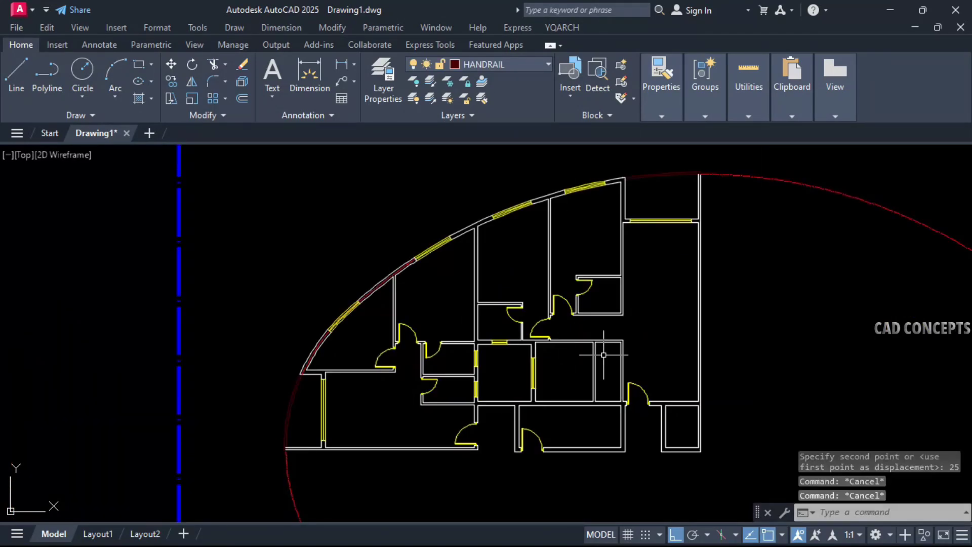
- Measure the inside depth of the upper bathroom above the square shaft with a linear dimension
click(281, 28)
click(281, 62)
scroll(475, 308, up, 4)
click(484, 301)
click(484, 392)
scroll(495, 381, up, 2)
key(Escape)
key(Escape)
scroll(495, 381, down, 2)
- Stretch the top walls of both upper bathrooms outward by 15
click(628, 282)
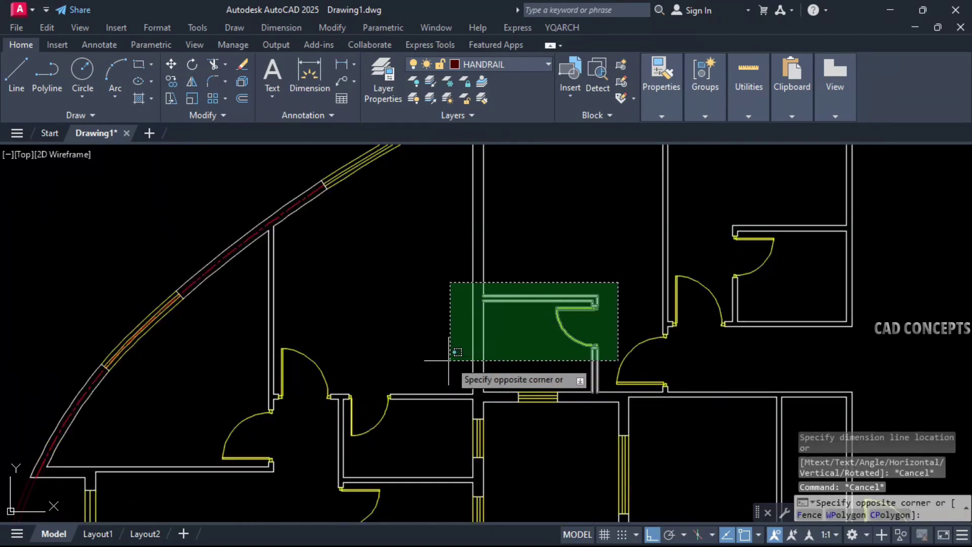
click(452, 349)
click(877, 214)
click(722, 288)
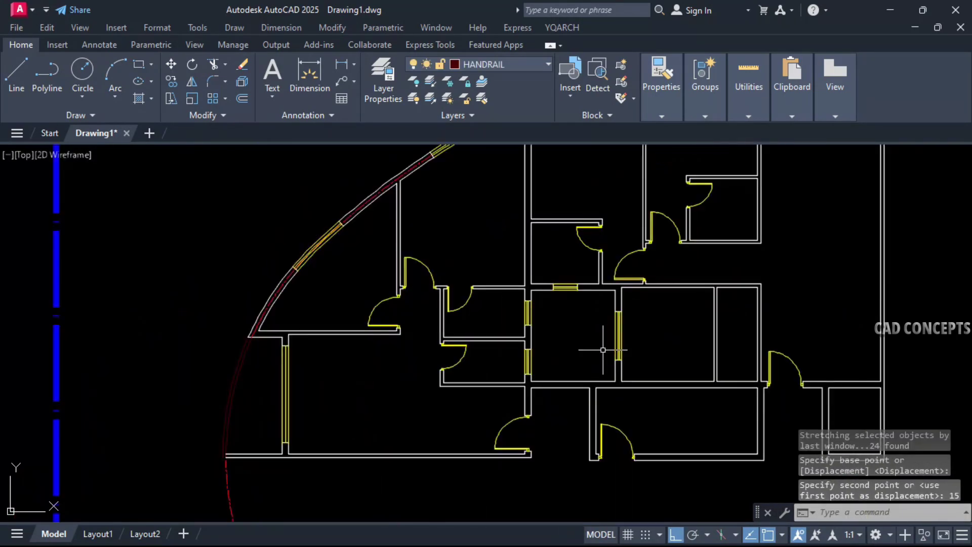
- Set the door hole width to 90 and add a door in the upper wall of the room beside the square shaft
scroll(591, 352, down, 2)
middle_drag(647, 352, 628, 359)
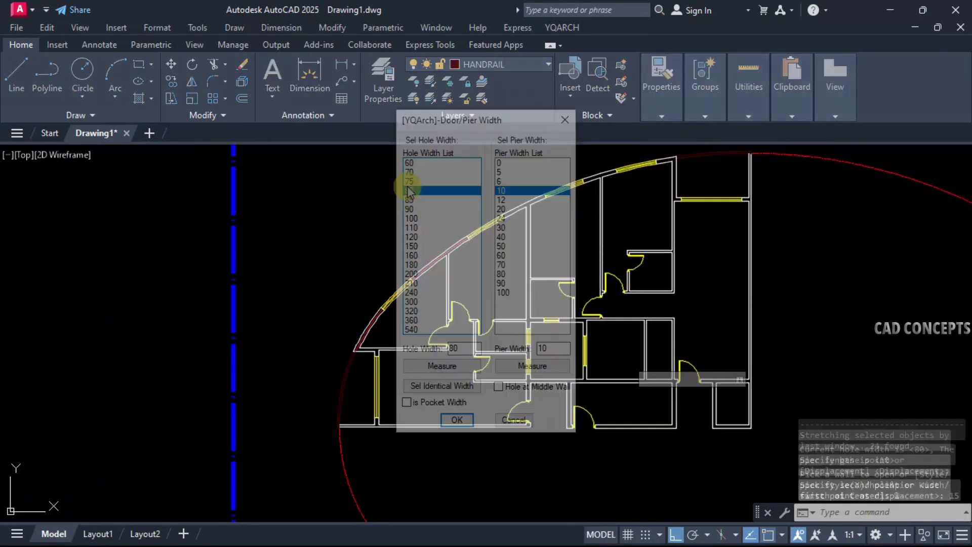
click(412, 210)
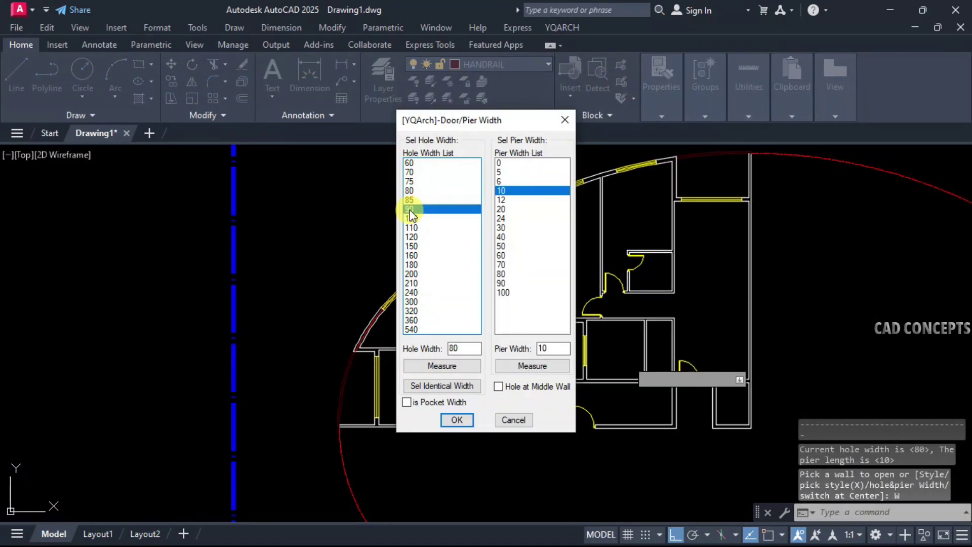
click(456, 420)
scroll(654, 360, up, 4)
click(621, 255)
click(627, 266)
key(Escape)
- Set the door hole width to 80 and add a door to the narrow room, in its wall beside the entrance door
right_click(613, 293)
click(635, 357)
key(space)
right_click(612, 341)
click(655, 428)
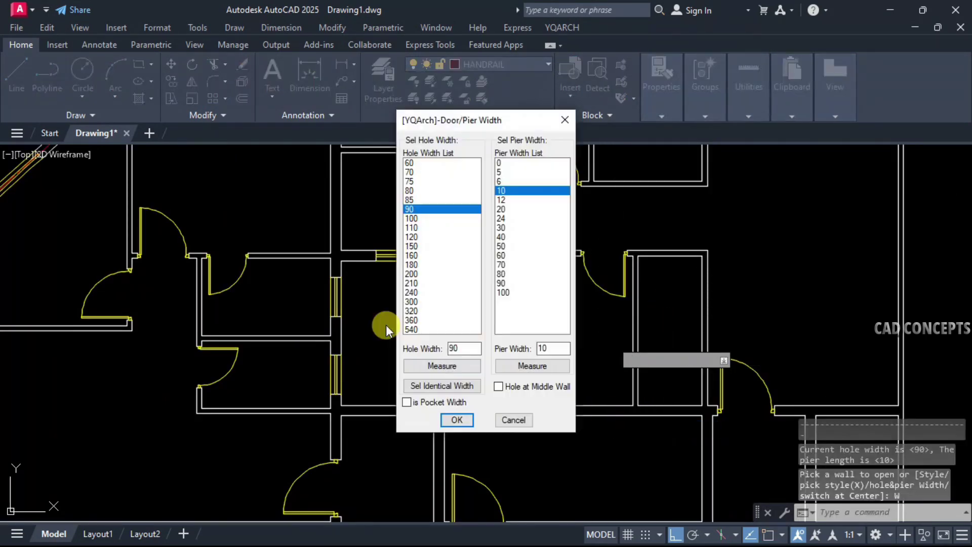
double_click(410, 192)
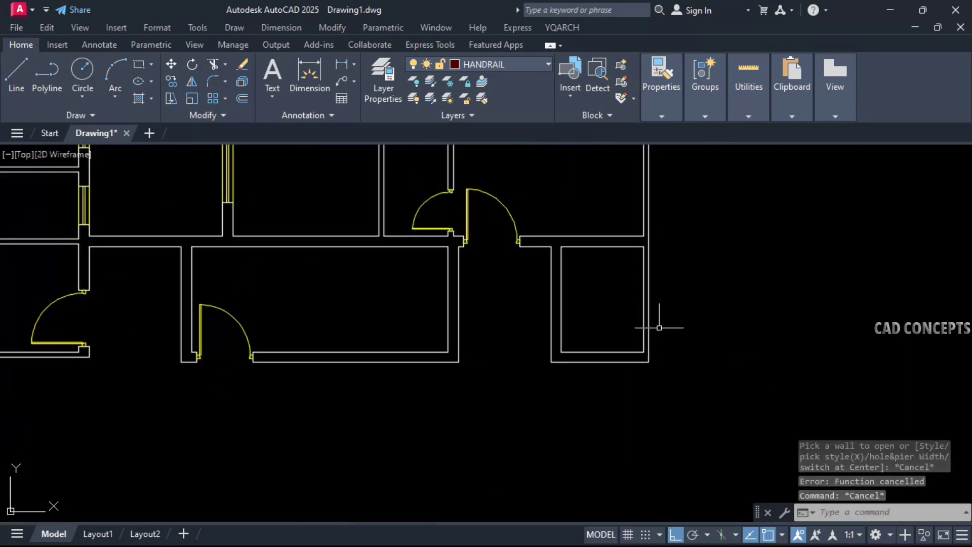
click(652, 326)
click(626, 306)
key(Escape)
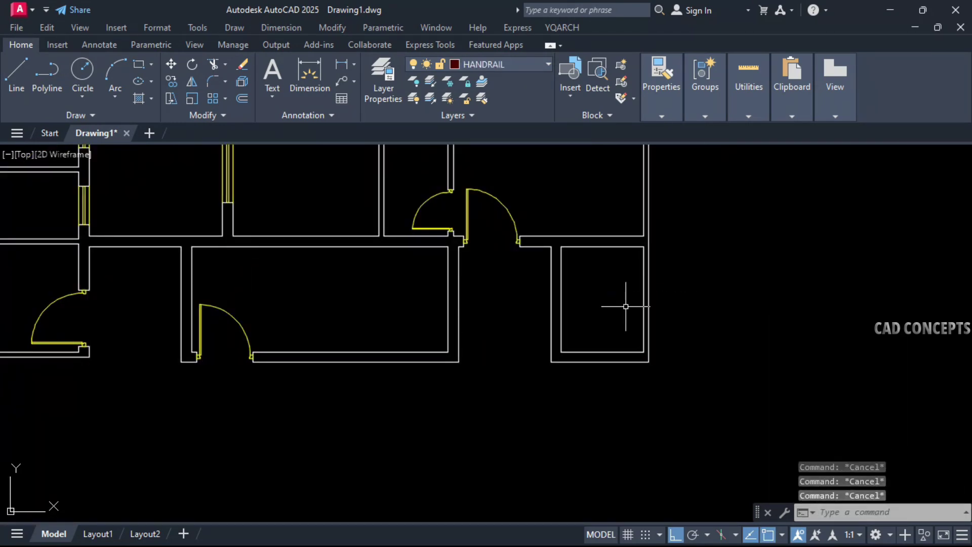
text(ltj)
key(Return)
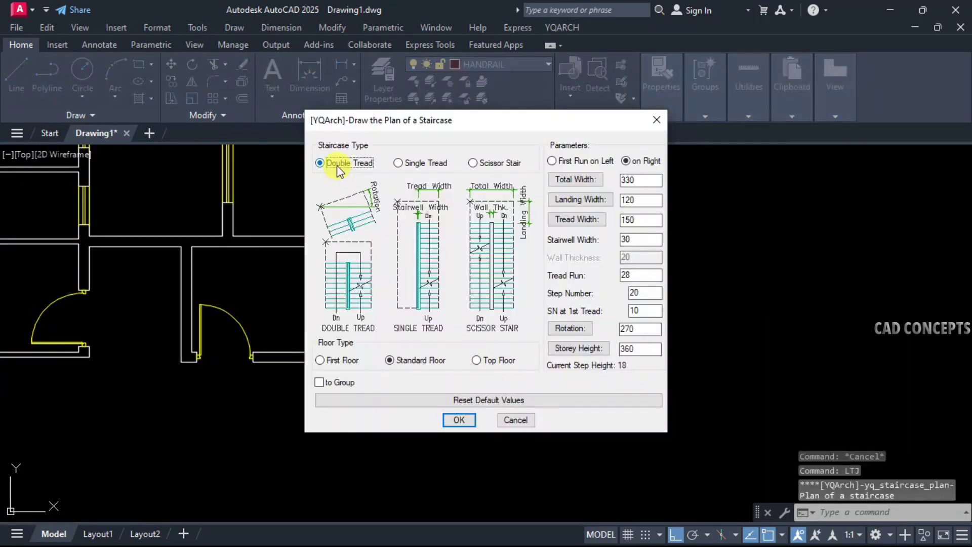
click(459, 420)
click(379, 247)
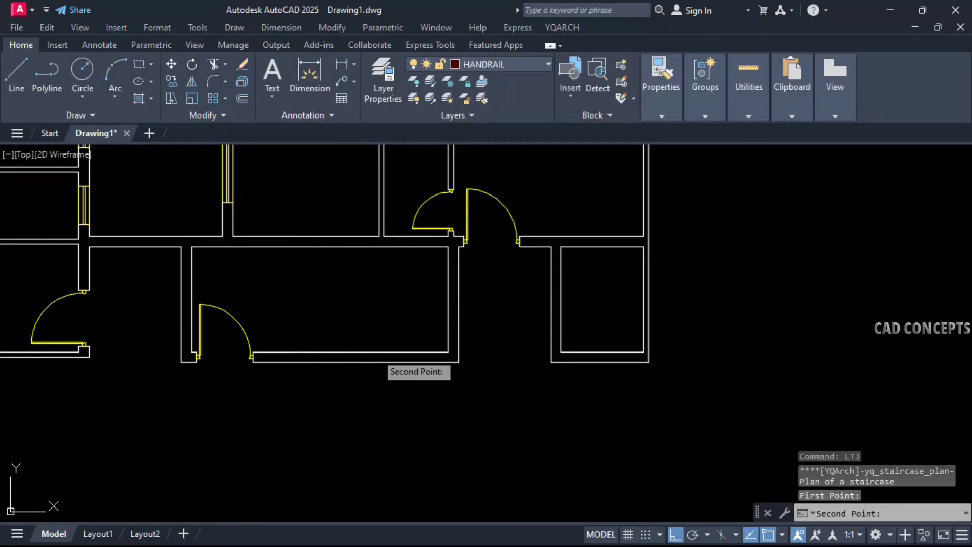
click(379, 362)
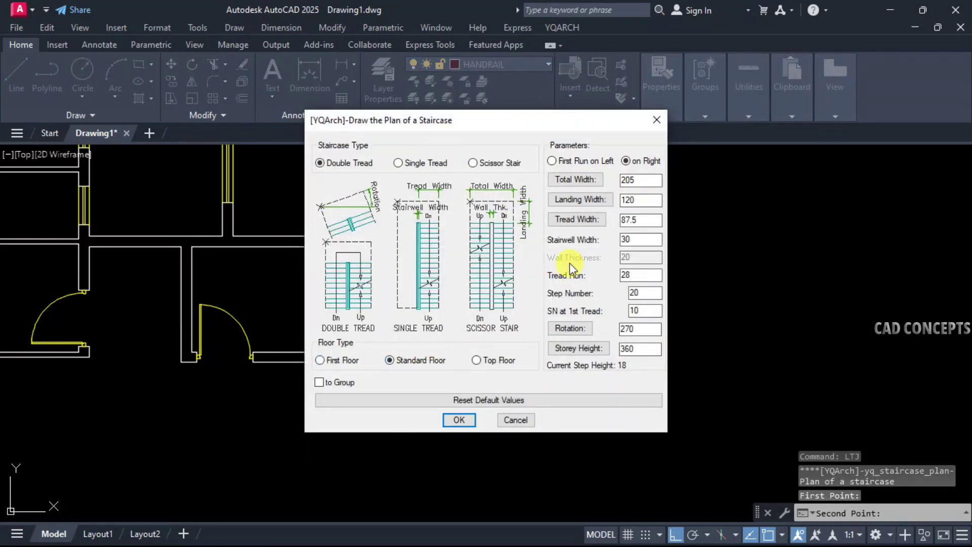
click(577, 219)
- Measure the inner depth of the stair room below the room strip with a linear dimension
click(360, 247)
click(361, 350)
middle_drag(361, 350, 499, 362)
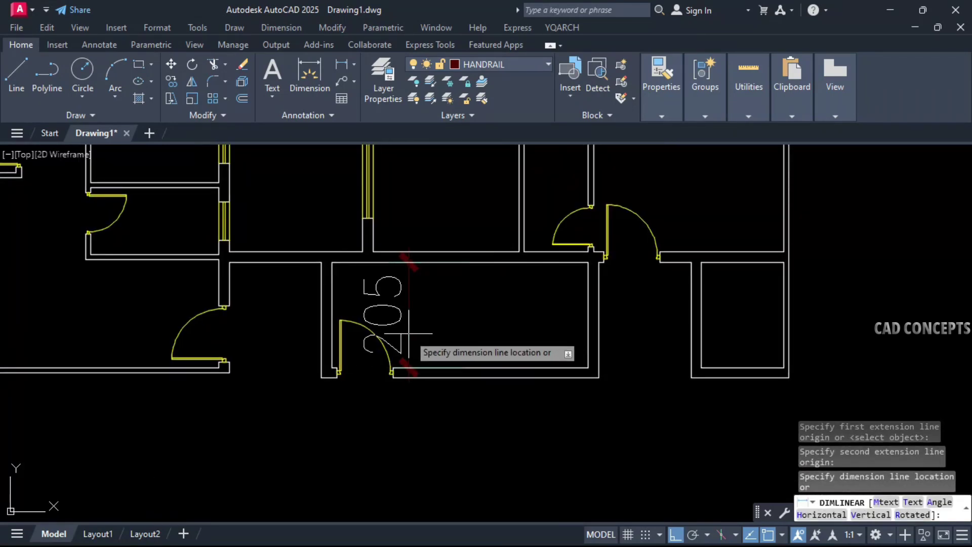
scroll(458, 331, down, 4)
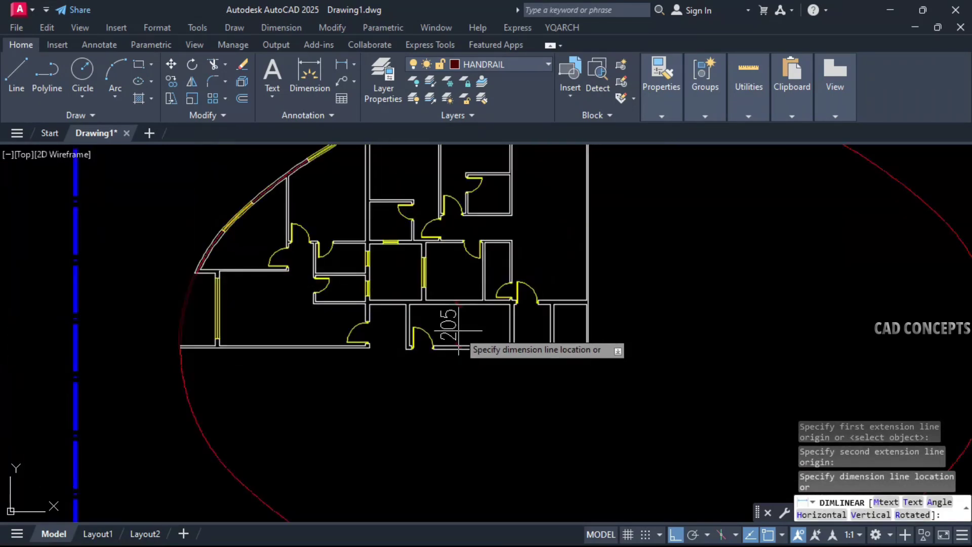
key(Escape)
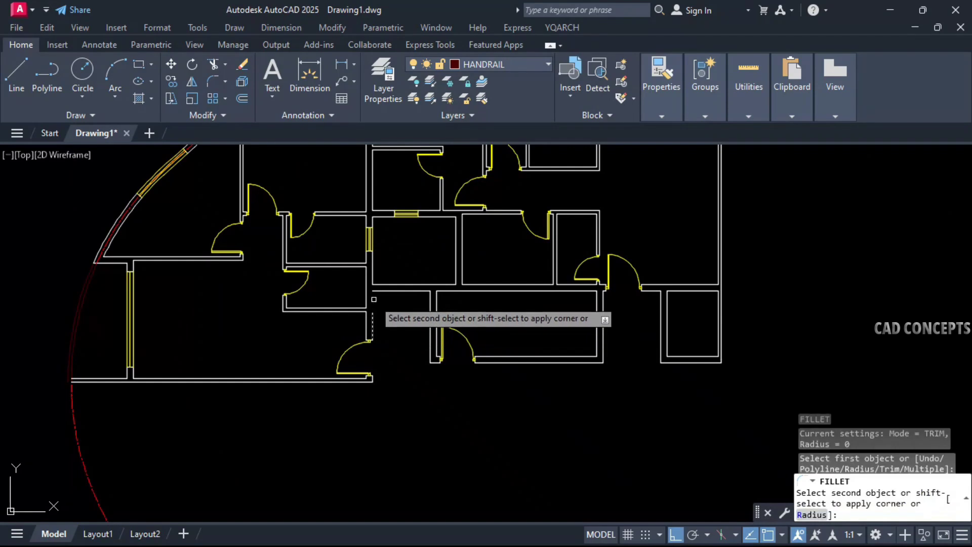
key(Escape)
key(Escape)
- Stretch the stair room's lower wall and its door 45 outward to deepen the room
click(635, 312)
click(397, 402)
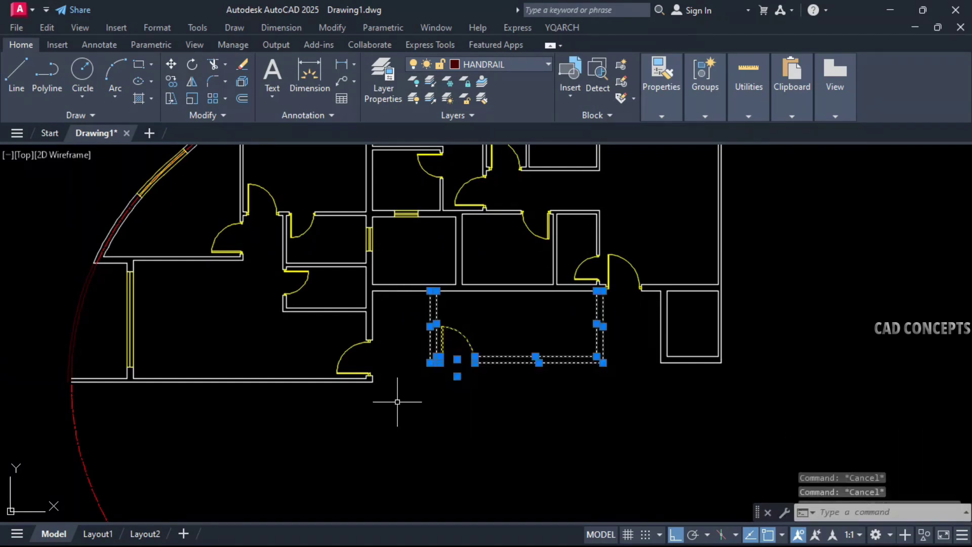
text(s)
key(space)
click(404, 383)
text(45)
key(space)
key(Escape)
key(Escape)
key(Escape)
- Check the enlarged stair room's inner depth with a linear dimension
text(dli)
key(space)
click(514, 291)
click(514, 292)
key(Escape)
key(Escape)
key(Escape)
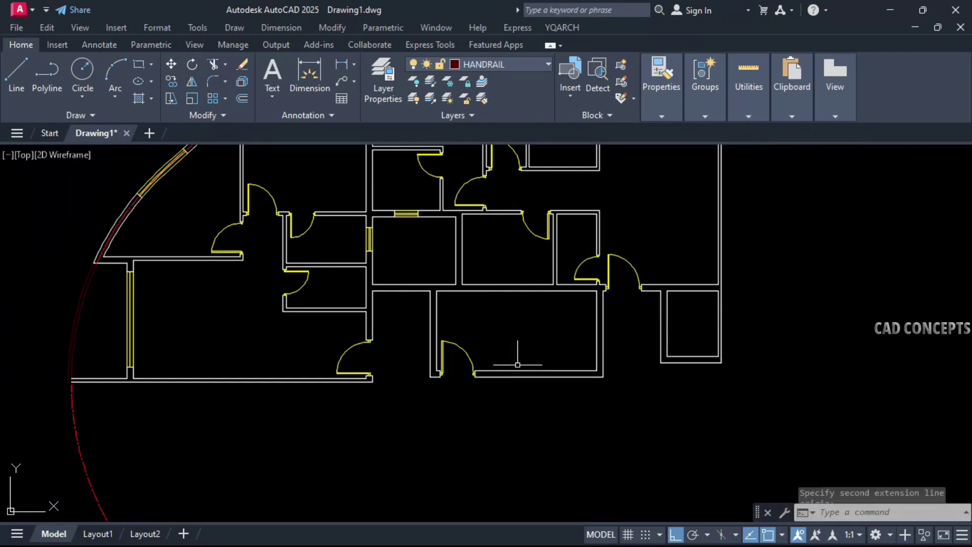
- Set the window hole width to 45 and the pier width to 0, and add a window from the lower small bathroom to the shaft
text(a w)
key(space)
right_click(382, 330)
click(440, 422)
double_click(413, 170)
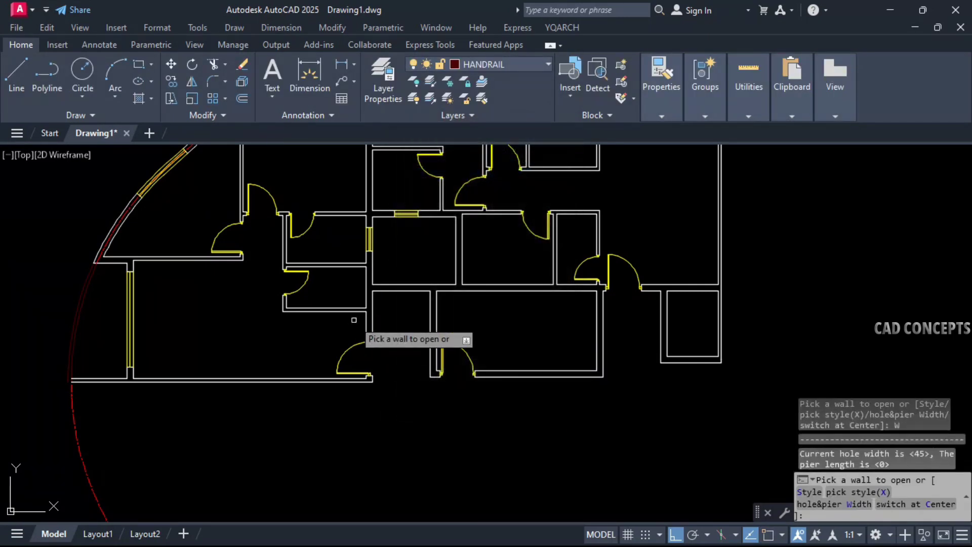
scroll(353, 303, up, 2)
key(Escape)
scroll(351, 335, down, 2)
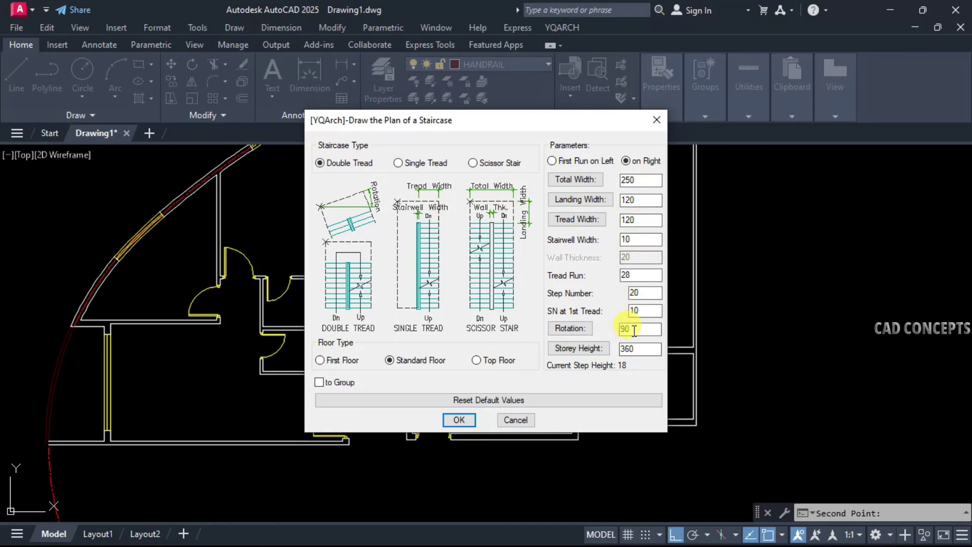
- Insert the double-tread staircase with a total width of 250 in the stair room and scale its Up and Dn labels by 0.5
click(432, 383)
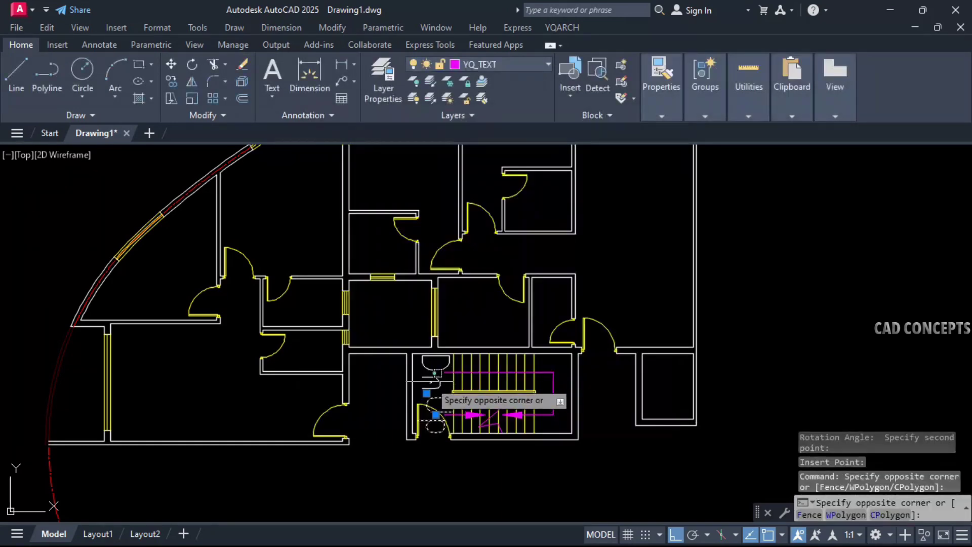
click(396, 376)
key(Return)
text(.5)
key(Return)
click(432, 410)
click(434, 408)
key(Escape)
key(Escape)
click(438, 408)
scroll(445, 400, down, 2)
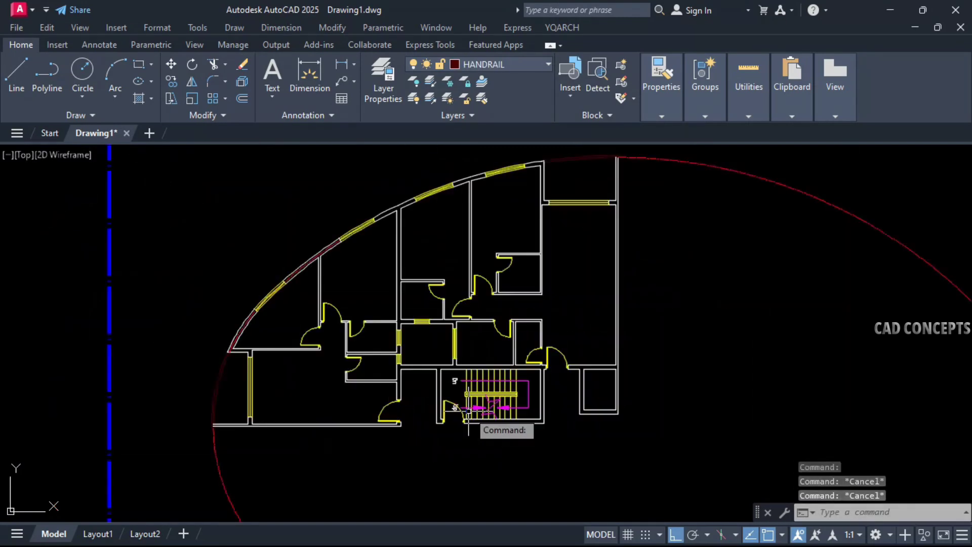
- Draw an elevator with DTJ inside the small shaft near the entrance door, with its opening in the lower wall
text(DTJ)
key(Return)
scroll(592, 403, up, 2)
click(578, 414)
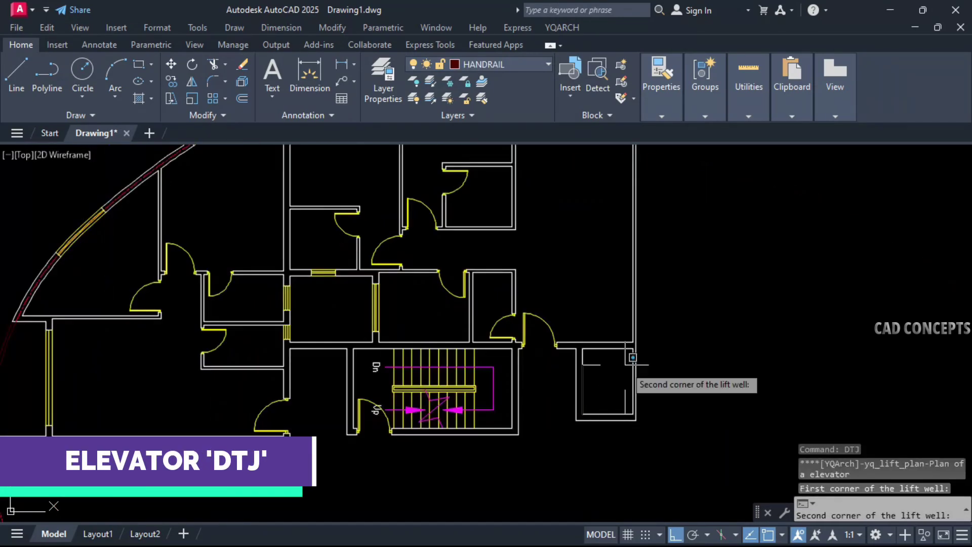
click(626, 354)
scroll(606, 407, up, 5)
click(598, 262)
scroll(649, 294, down, 3)
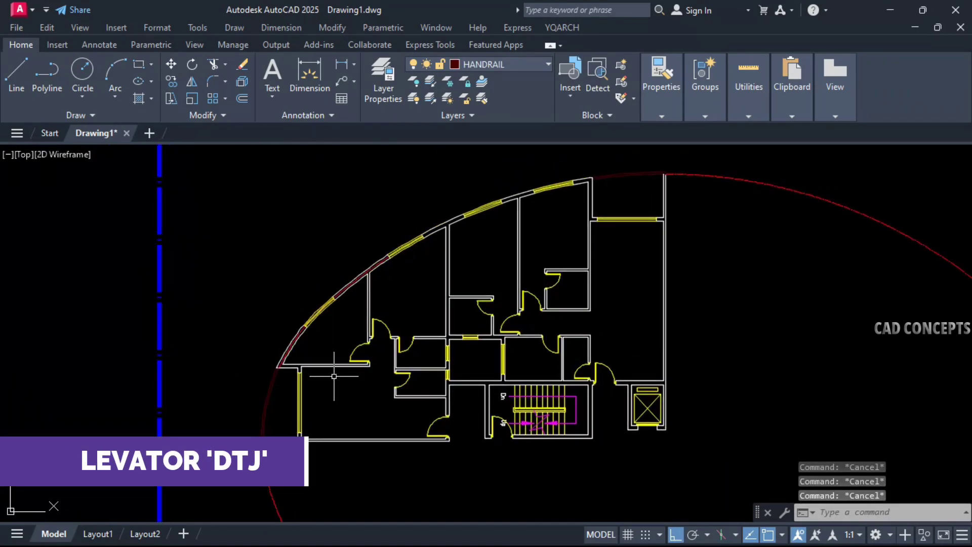
- Add inside-wall dimensions with DDWW for the width and height of the large room below the top balcony
text(DDWW)
key(Return)
click(478, 300)
key(Return)
click(401, 295)
click(456, 417)
text(DDWW)
key(Return)
scroll(563, 248, up, 2)
click(560, 244)
key(Return)
key(Return)
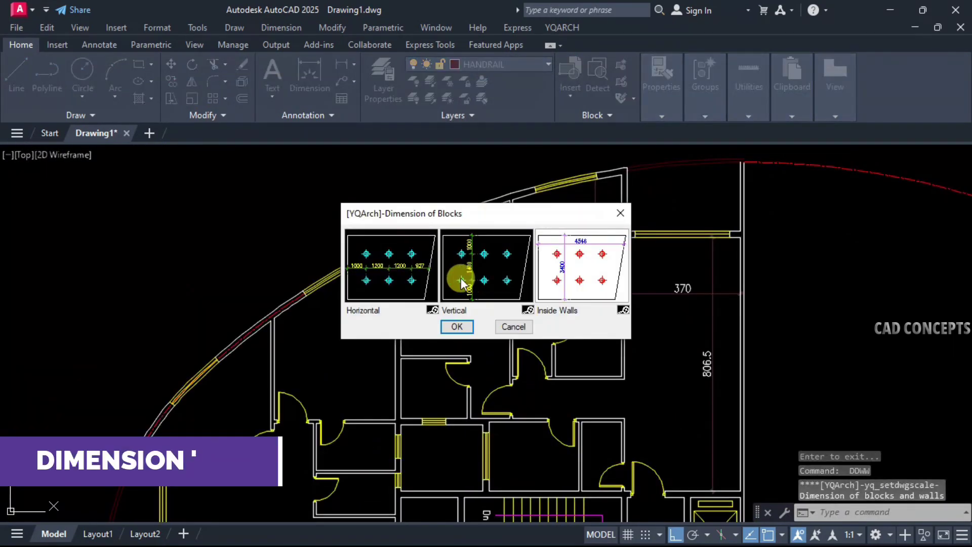
- Add inside-wall width and height dimensions to the bedrooms along the oval wall
click(462, 284)
click(424, 293)
middle_drag(208, 435, 360, 363)
key(Return)
key(Return)
click(456, 327)
click(366, 344)
key(Return)
click(366, 381)
text(m)
key(Escape)
scroll(308, 234, down, 2)
- Dimension the inside widths and heights of the remaining rooms, including the bathrooms, shaft and room strip
text(DDWW)
key(Return)
click(334, 376)
key(Return)
click(350, 377)
scroll(315, 383, up, 6)
click(301, 335)
click(309, 215)
key(Escape)
scroll(332, 390, down, 3)
text(DDWW)
key(Return)
key(Escape)
text(s)
click(284, 374)
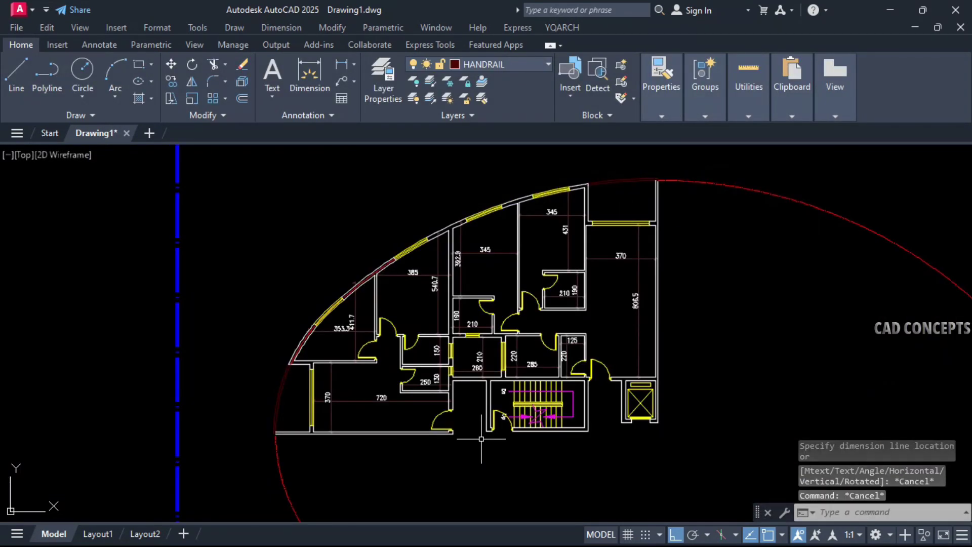
- Furnish the 345 by 431 bedroom with JJ in Bedroom mode, placing a bed, TV cabinet and wardrobe between opposite room corners
text(JJ)
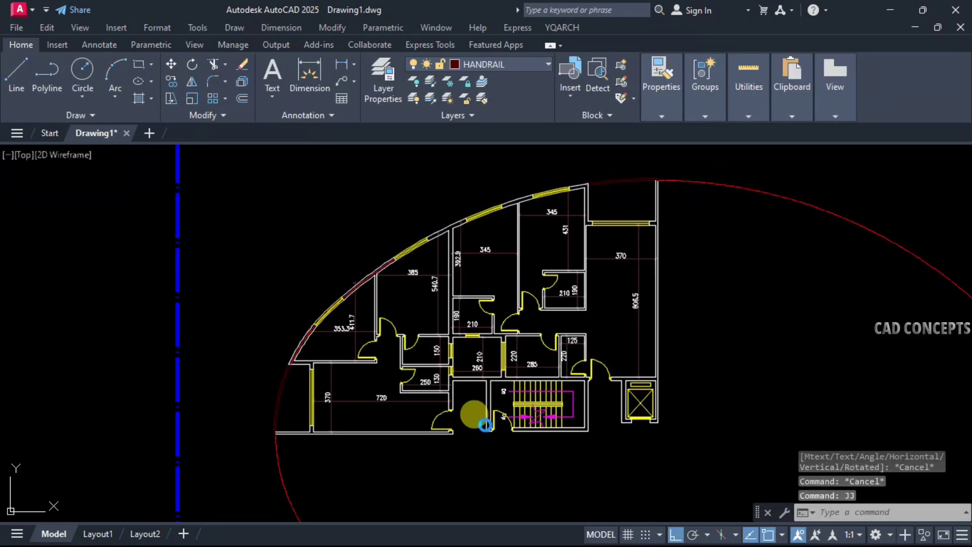
key(Return)
double_click(617, 231)
scroll(588, 228, up, 4)
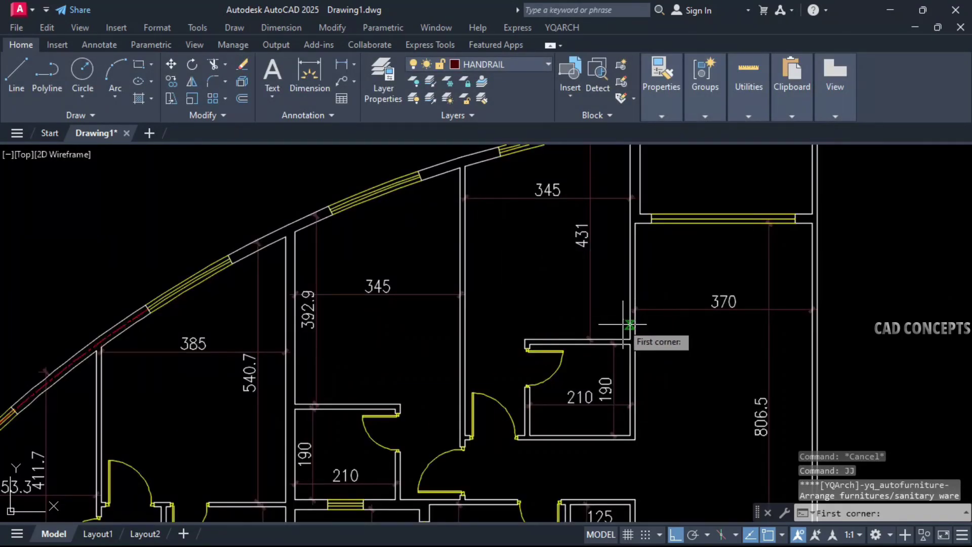
click(630, 339)
click(465, 166)
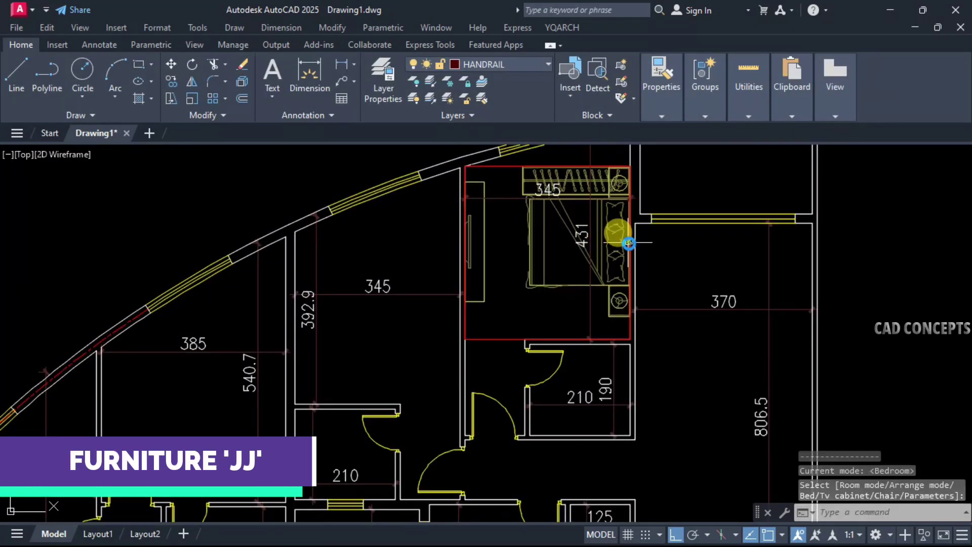
middle_drag(630, 242, 632, 288)
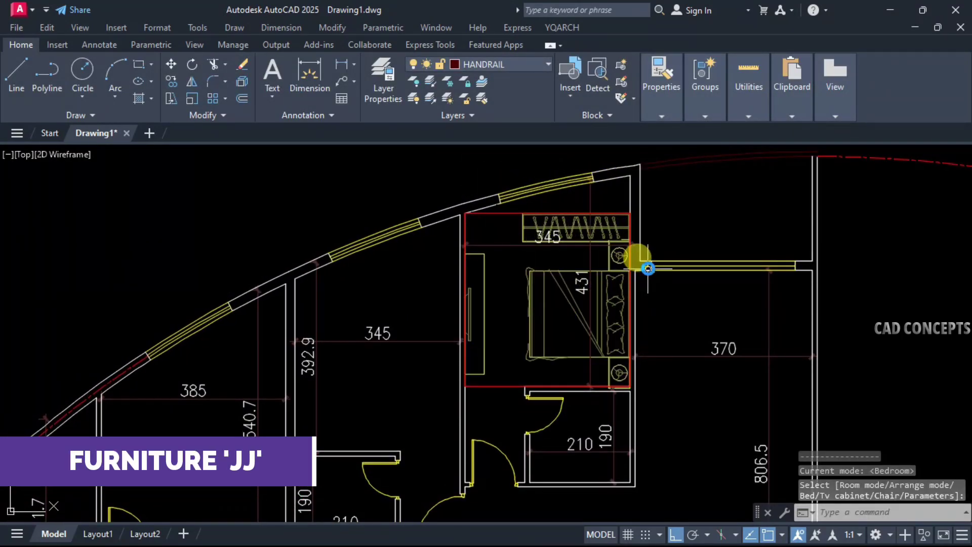
click(648, 268)
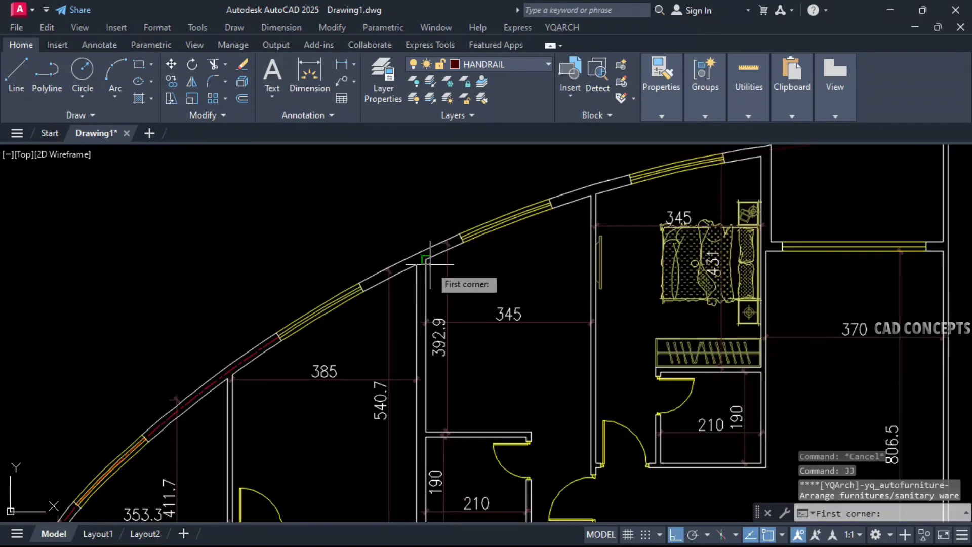
- Furnish the 345 by 392.9 bedroom with a bed, TV cabinet and wardrobe placed between opposite room corners
click(428, 263)
click(591, 432)
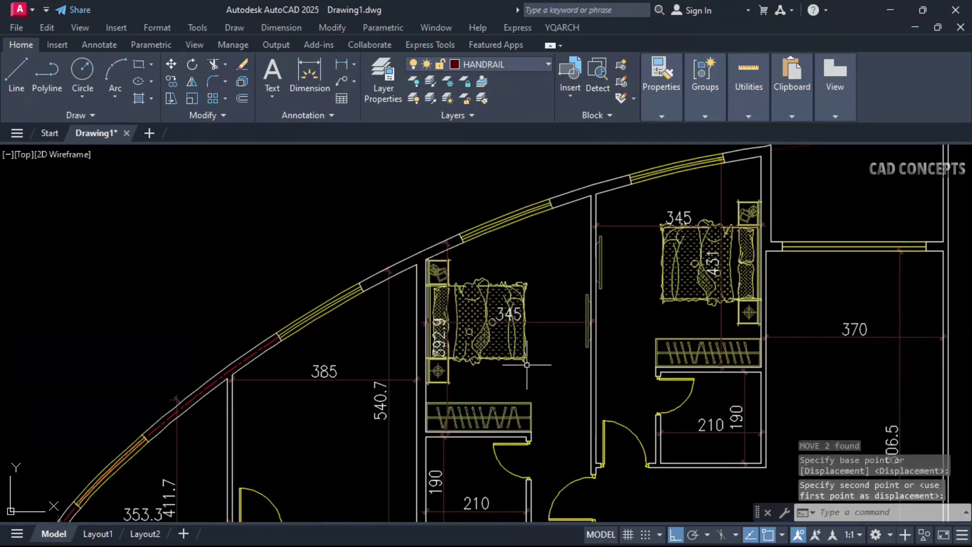
scroll(561, 324, down, 3)
scroll(483, 379, up, 3)
middle_drag(483, 379, 602, 319)
- Furnish the window side of the 720 by 370 room with JJ in Living Room mode, placing a sofa set opposite a TV cabinet
text(jj)
key(Return)
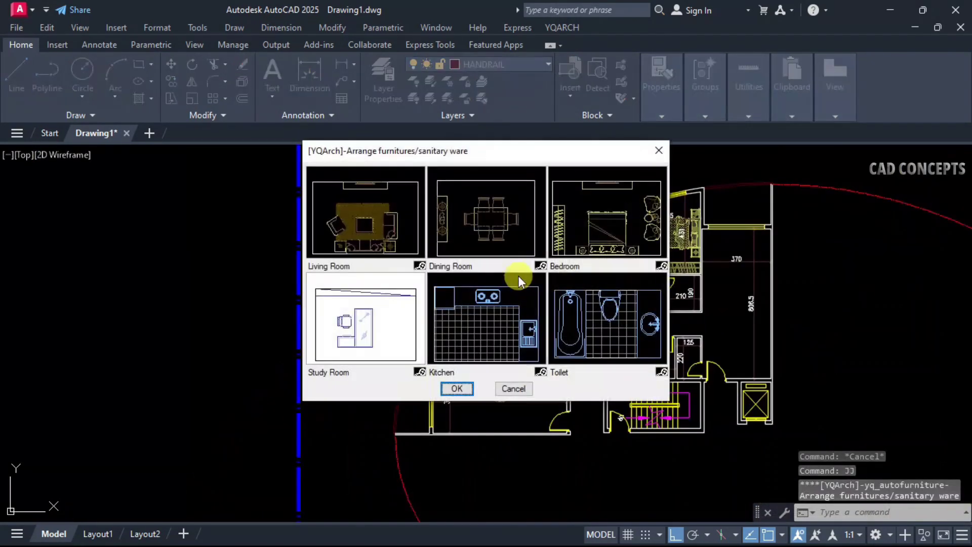
click(478, 247)
double_click(481, 252)
scroll(473, 393, up, 5)
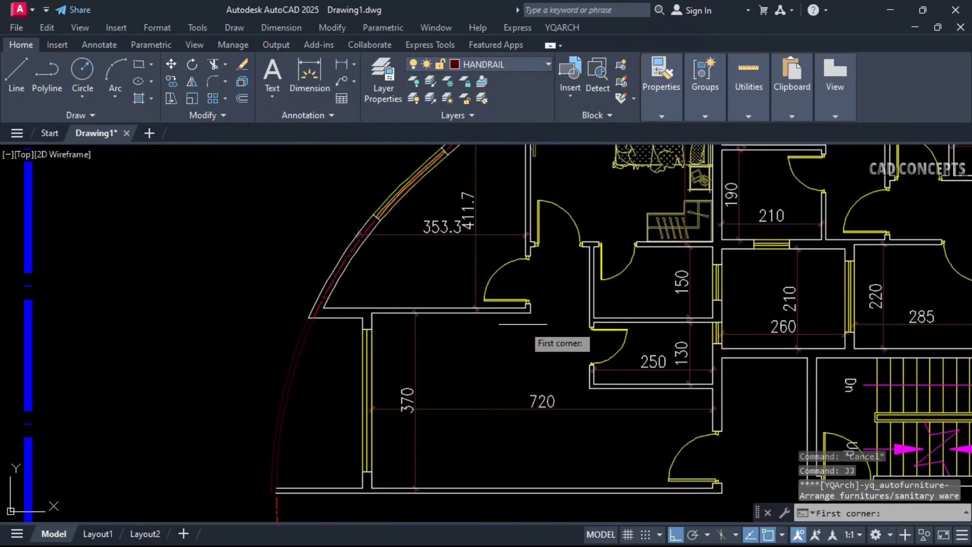
click(531, 313)
click(377, 489)
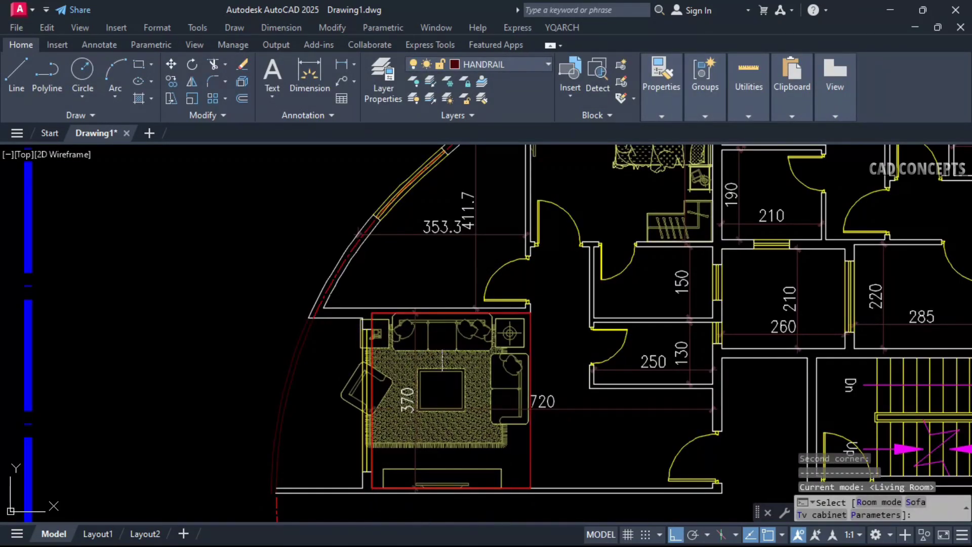
key(Escape)
key(Escape)
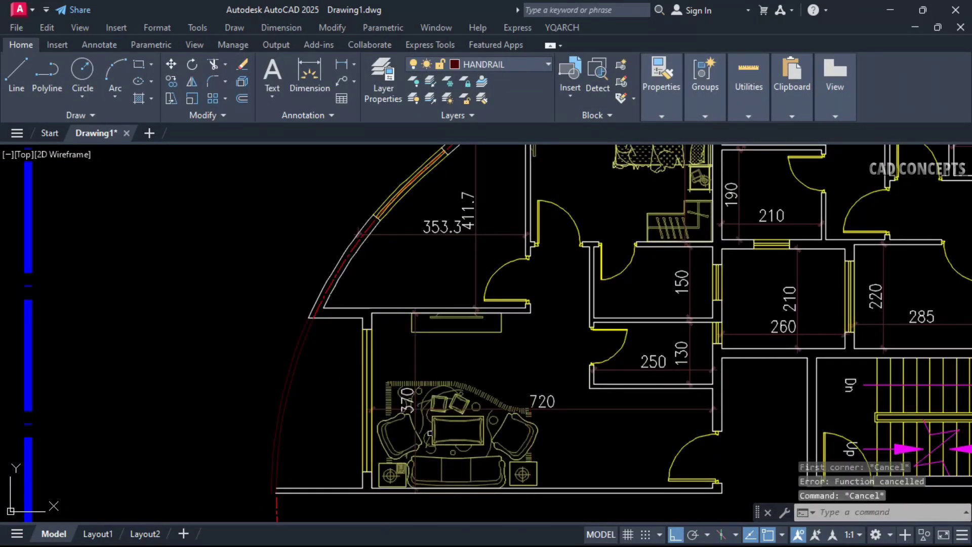
- Place a six-seat dining table and cupboard with JJ in Dining Room mode beside the entrance door of the 370 by 806.5 room
scroll(421, 427, down, 2)
text(jj)
key(Return)
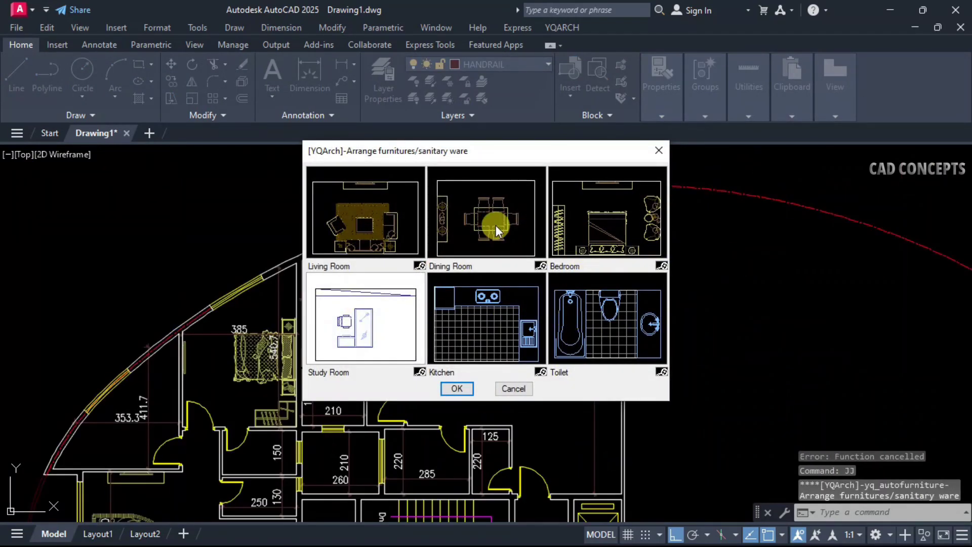
click(497, 226)
scroll(559, 493, up, 2)
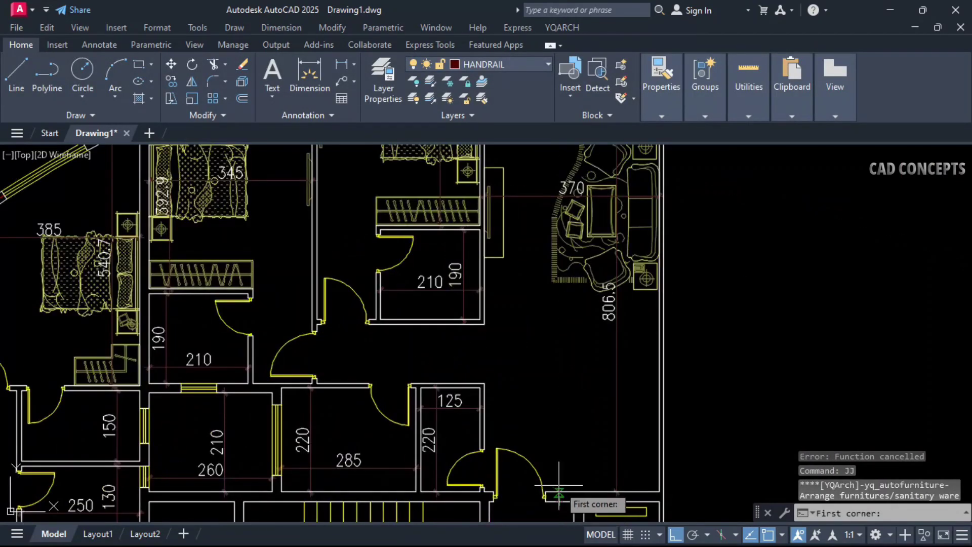
click(546, 491)
click(660, 335)
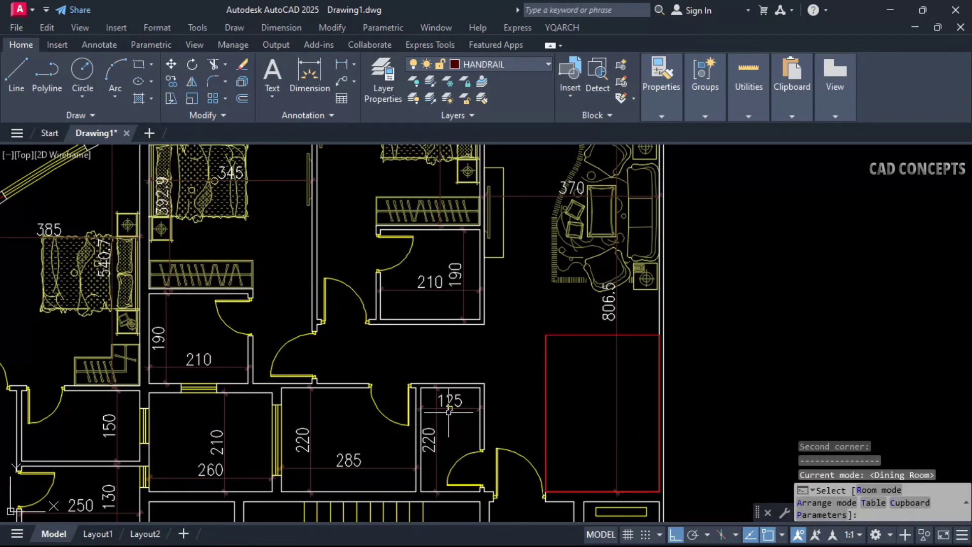
key(a)
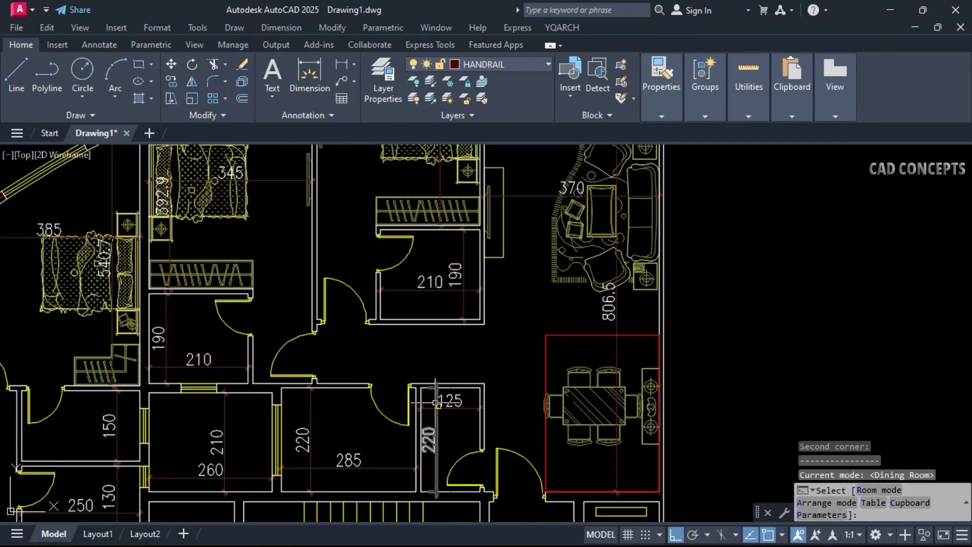
key(Escape)
- Copy the dining table into the 720 by 370 room, beside the sofa set
click(619, 438)
click(643, 443)
text(m)
key(space)
click(704, 446)
click(679, 469)
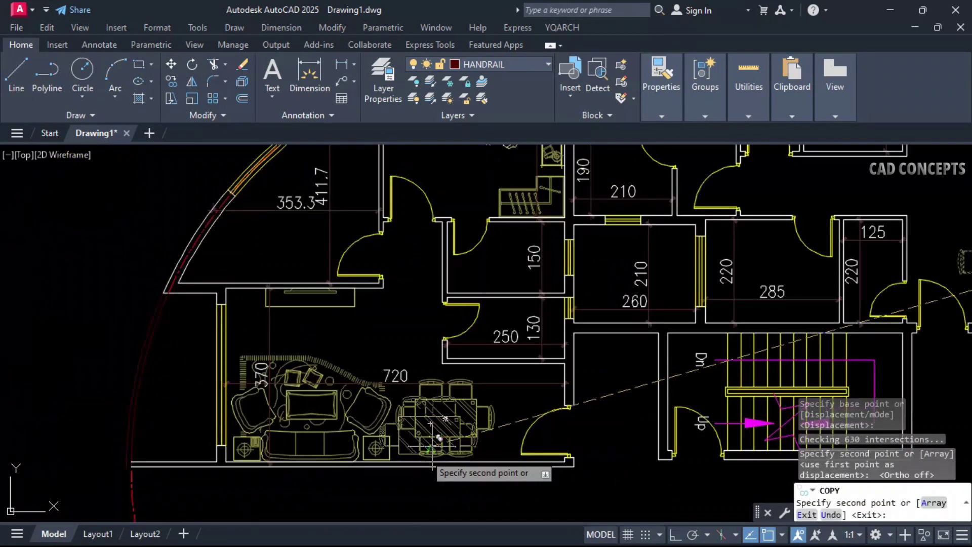
key(Escape)
key(Escape)
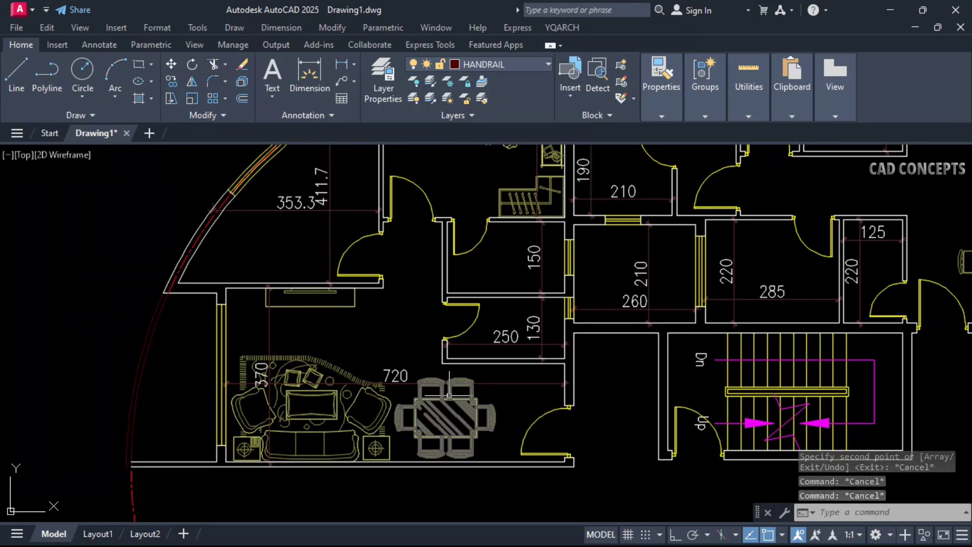
- Stretch the door-side wall of the 250 by 130 toilet inward to narrow the room to 120
scroll(467, 364, up, 2)
click(488, 373)
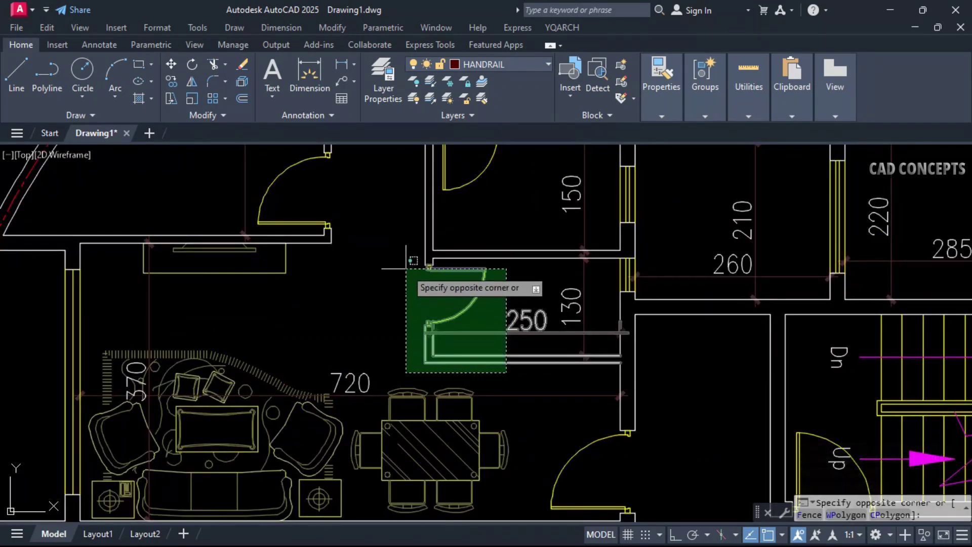
click(405, 276)
key(Return)
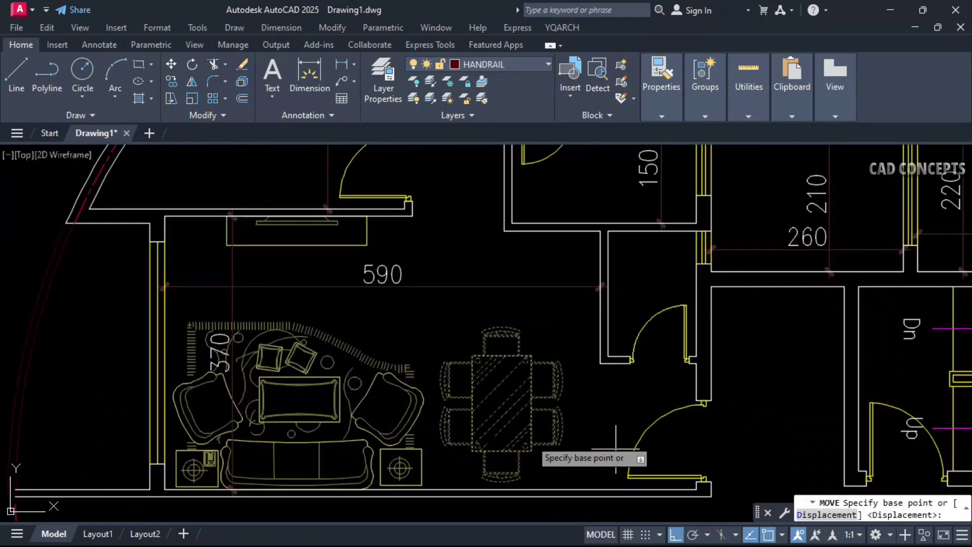
- Move the rotated dining table up beside the narrowed toilet and add a vertical dimension inside the toilet
click(748, 383)
click(777, 286)
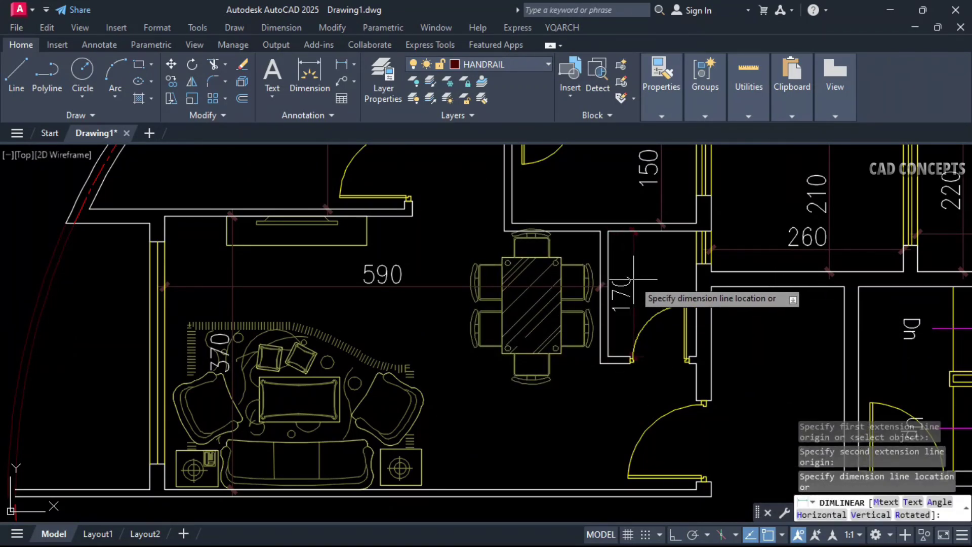
click(633, 314)
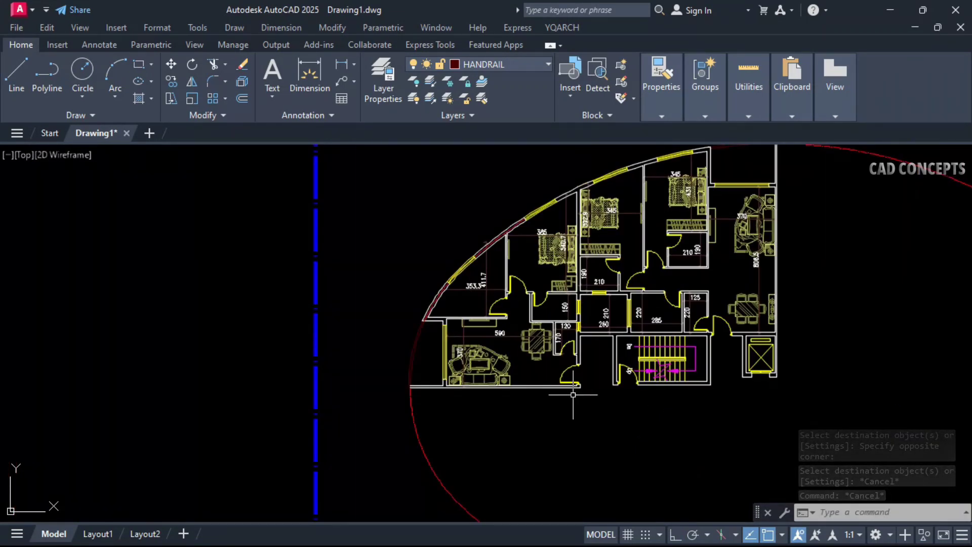
- Furnish the 120-wide toilet and the 150-high bathroom above it with JJ in Toilet mode, adding sanitary ware and floor tiling
text(J)
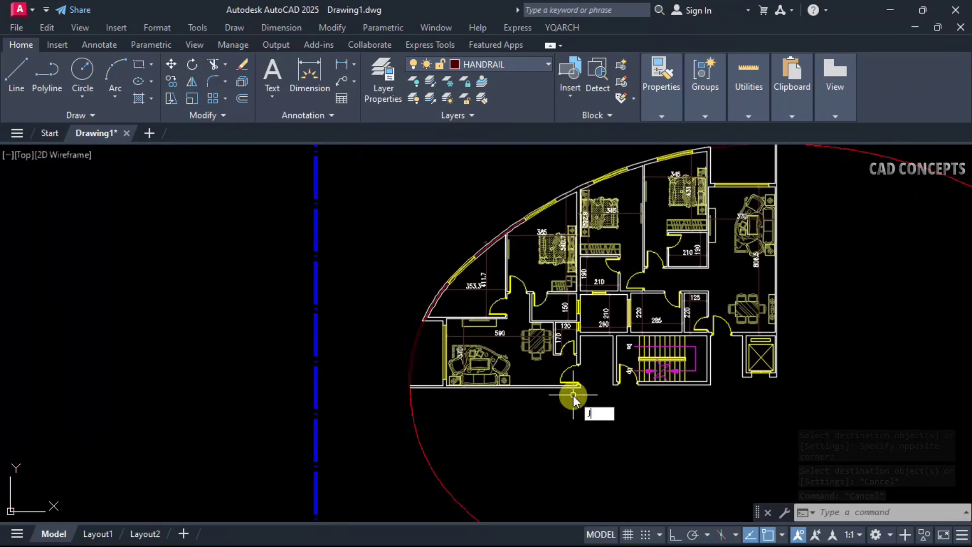
text(J)
key(Return)
double_click(584, 303)
scroll(691, 315, up, 2)
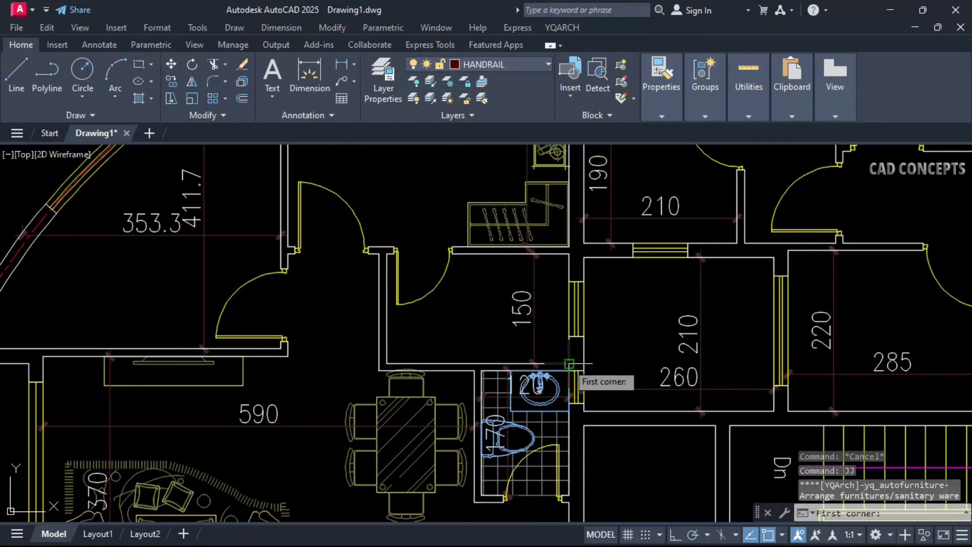
click(569, 364)
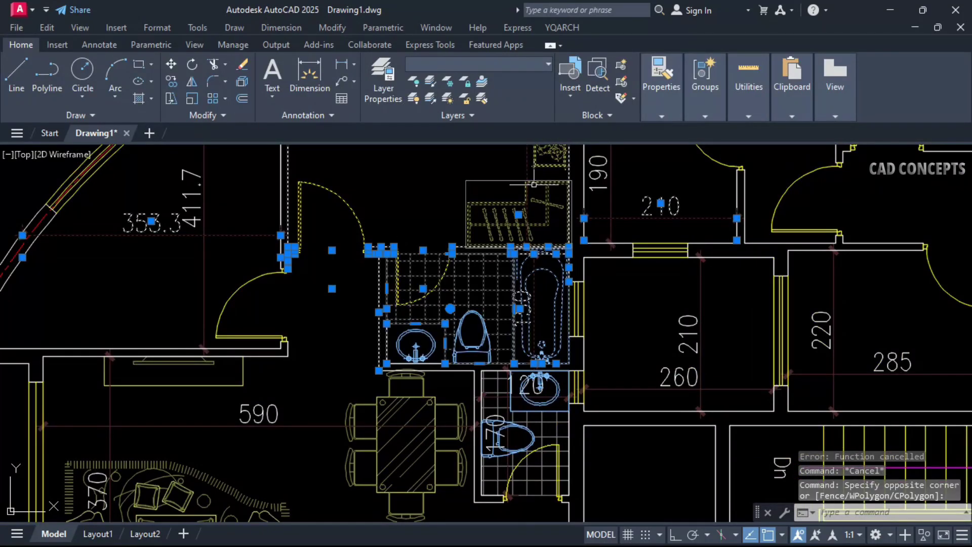
- Stretch the upper wall and door of the bathroom with the bathtub upward by one wall thickness, making the room 160 high
shift+click(554, 159)
shift+click(519, 196)
shift+click(506, 211)
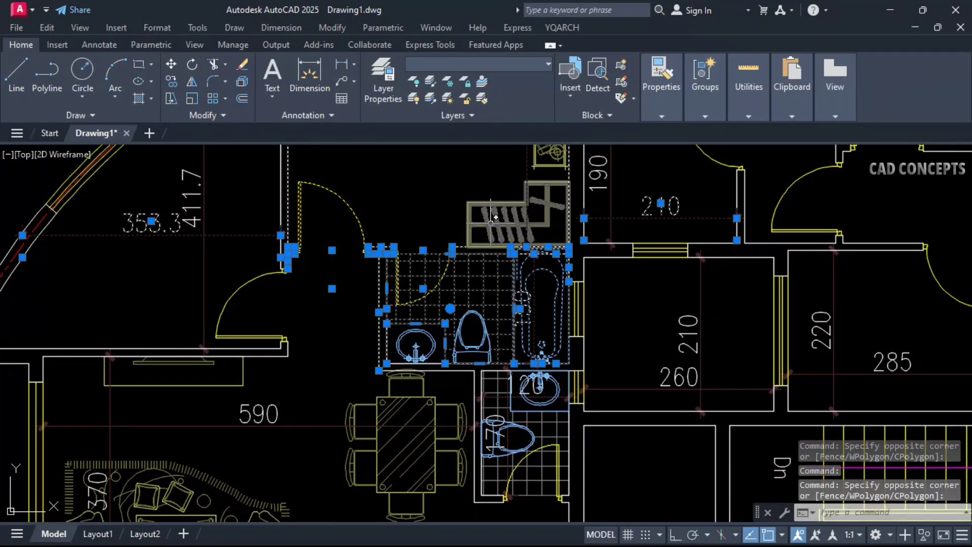
text(s)
key(space)
scroll(513, 256, up, 6)
click(514, 246)
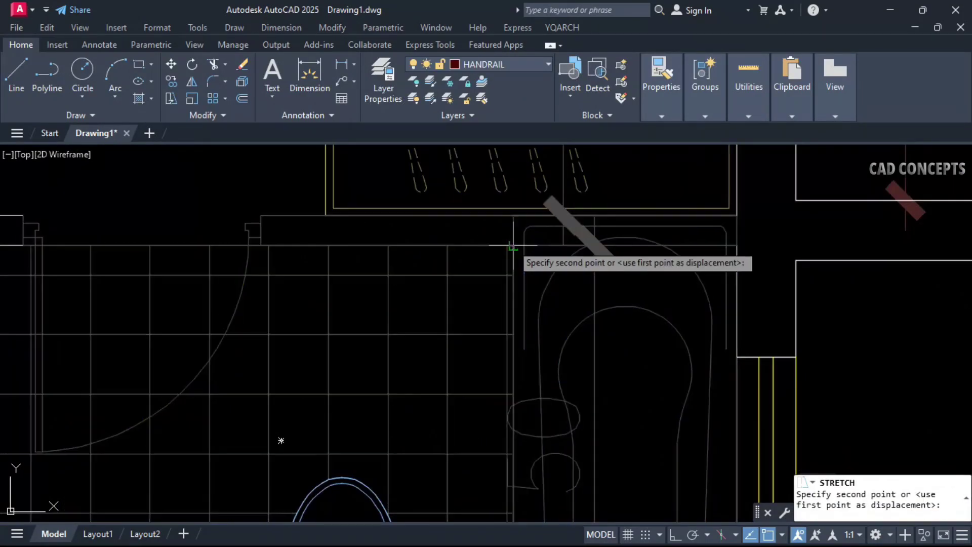
click(513, 216)
scroll(498, 246, down, 5)
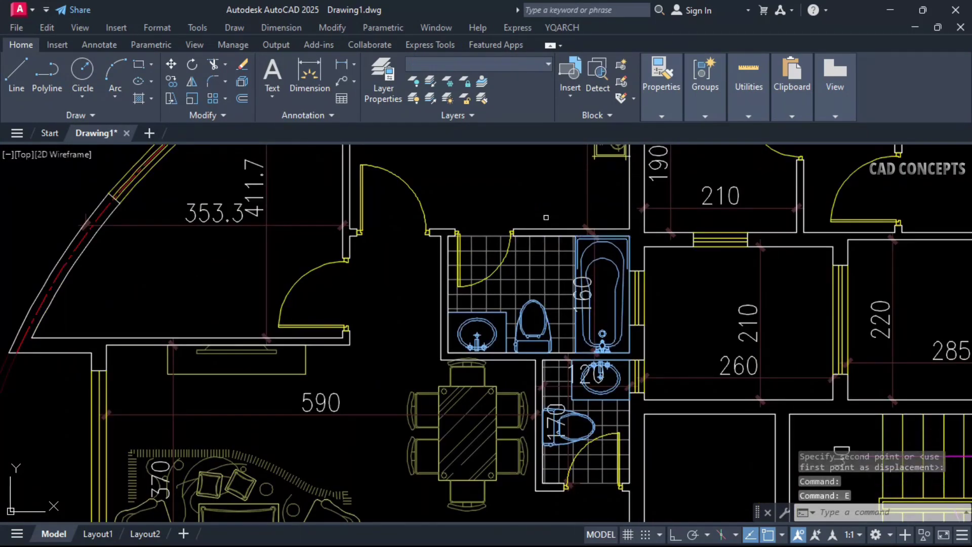
- Erase the corner wardrobe above the bathroom in the 385-wide bedroom
text(E)
key(Return)
scroll(525, 277, up, 3)
scroll(548, 301, down, 5)
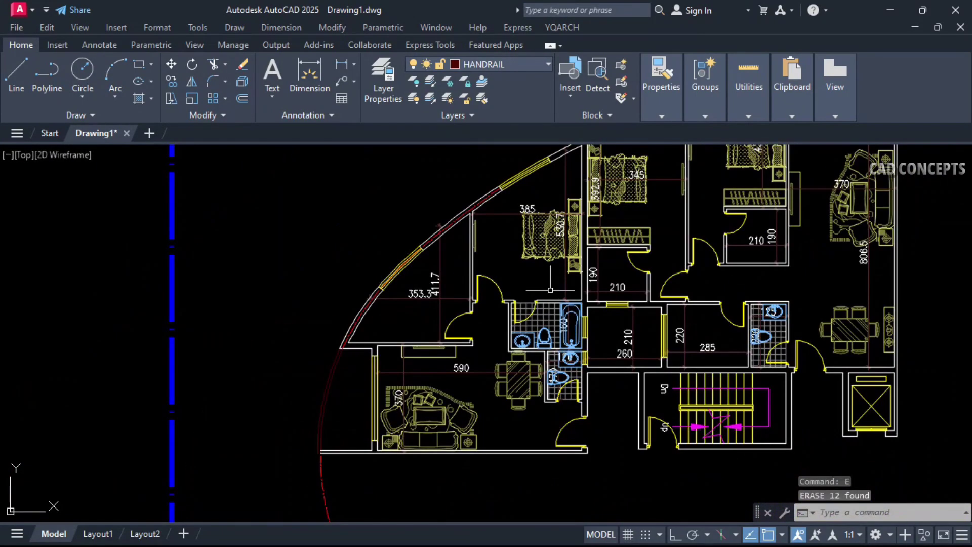
- Add a 60-thick chest with YG along the wall above the bed in the 385-wide bedroom
key(Escape)
text(JJ)
key(Return)
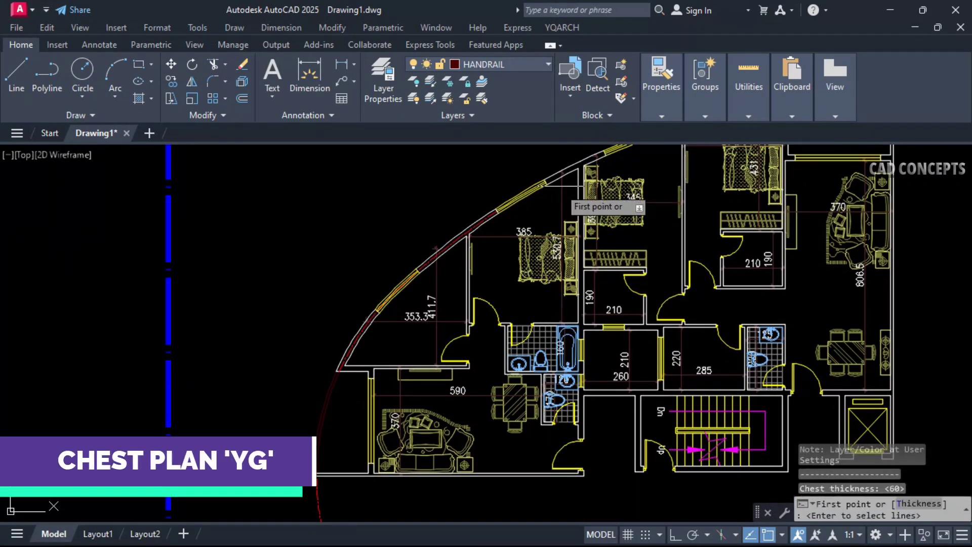
scroll(804, 248, up, 4)
scroll(755, 209, up, 3)
- Furnish the 210 by 190 bathroom beside the 370-wide living room with a toilet, sink, corner shower and floor tiling
click(758, 211)
scroll(754, 212, down, 3)
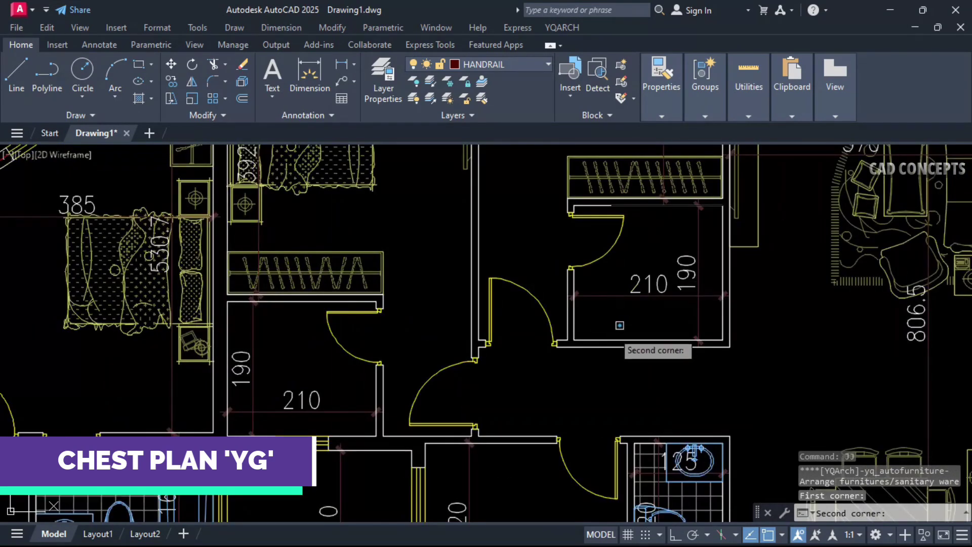
click(574, 340)
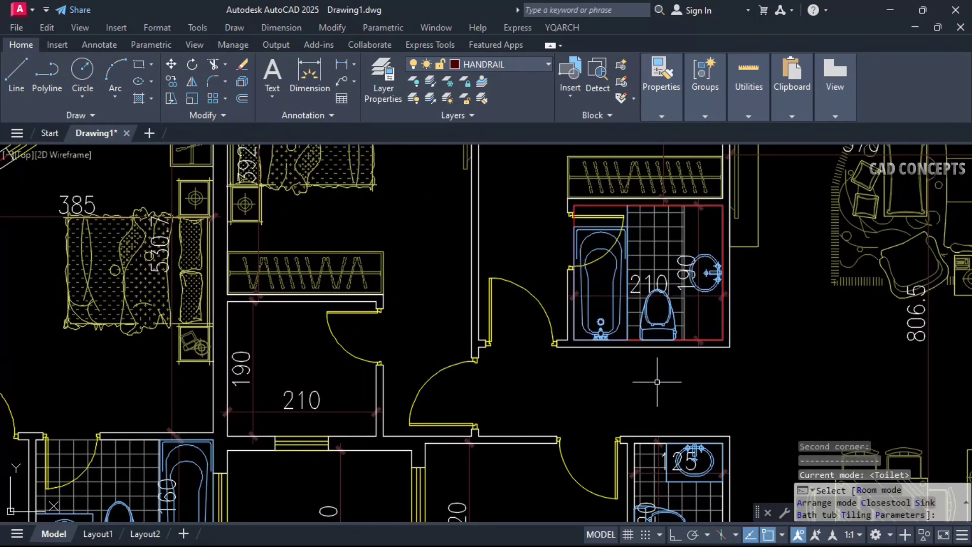
click(634, 376)
key(c)
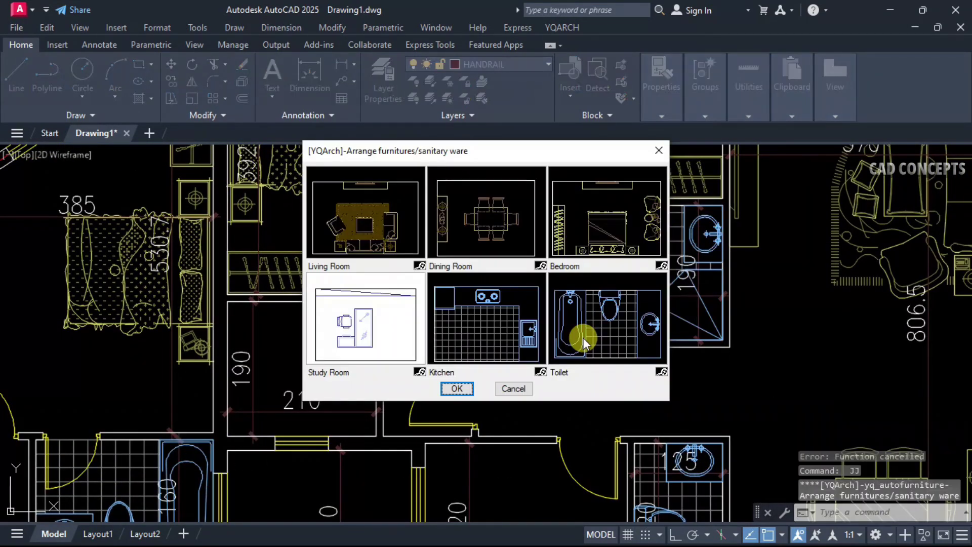
- Furnish the other 210 by 190 bathroom in Toilet mode and the 285 by 220 room as a kitchen
double_click(584, 338)
middle_drag(363, 377, 511, 334)
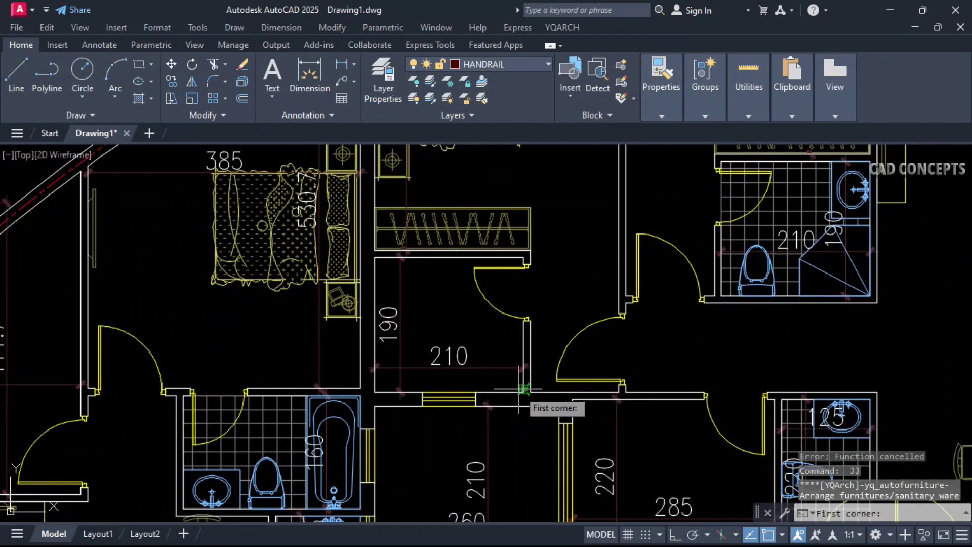
scroll(574, 401, down, 2)
click(583, 402)
scroll(677, 337, up, 6)
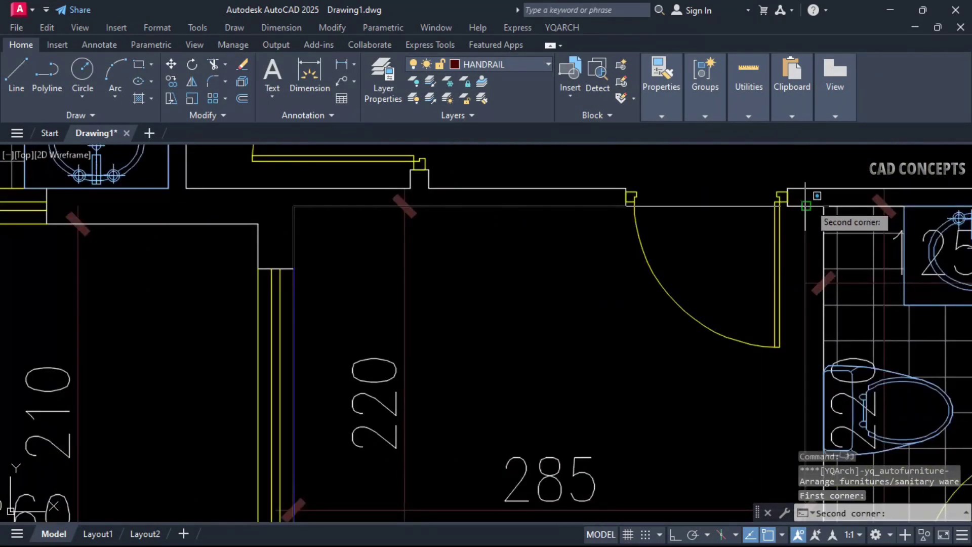
- Furnish the 353.3 by 411.7 kitchen along the oval wall with a refrigerator, sink, cooker and tiled floor
scroll(961, 383, down, 6)
click(493, 199)
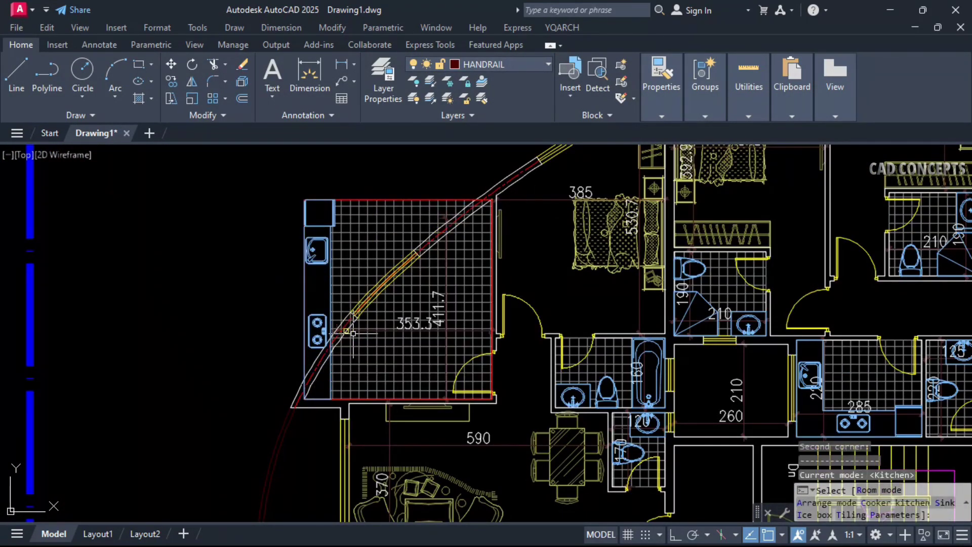
key(Return)
key(Escape)
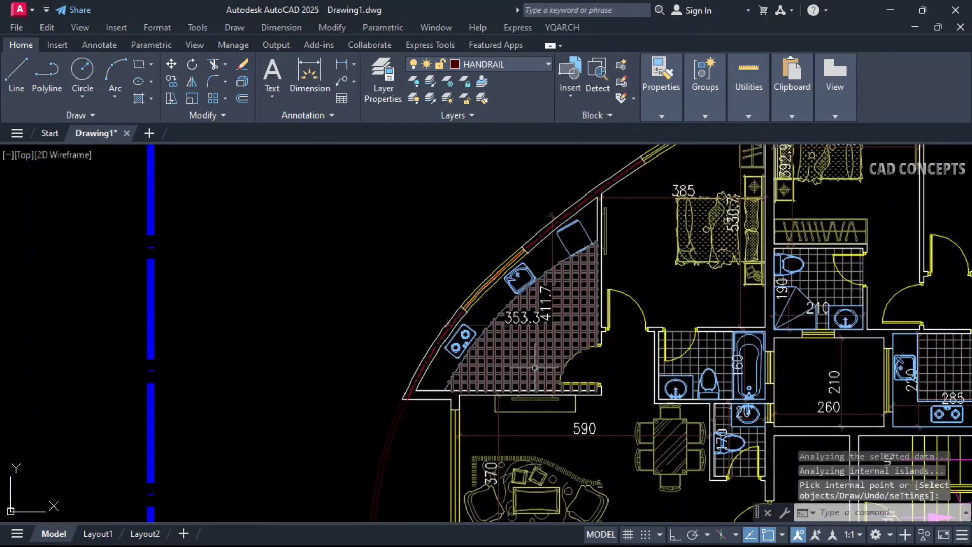
- Match the oval-wall kitchen's floor hatch properties onto the tiling of the bathtub bathroom and the nearest 210 by 190 bathroom
text(m)
key(Return)
key(Escape)
click(518, 363)
text(ma)
key(Return)
click(713, 349)
click(809, 282)
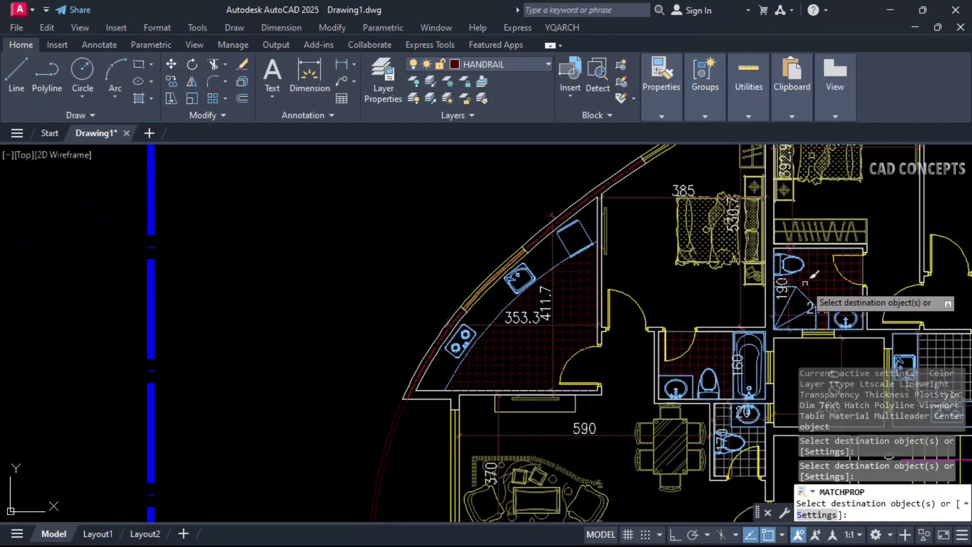
- Match the same floor hatch properties onto the 285 by 220 kitchen, the 125 by 220 toilet and the remaining 210 by 190 bathroom
middle_drag(919, 333, 579, 313)
click(599, 332)
click(703, 346)
click(669, 207)
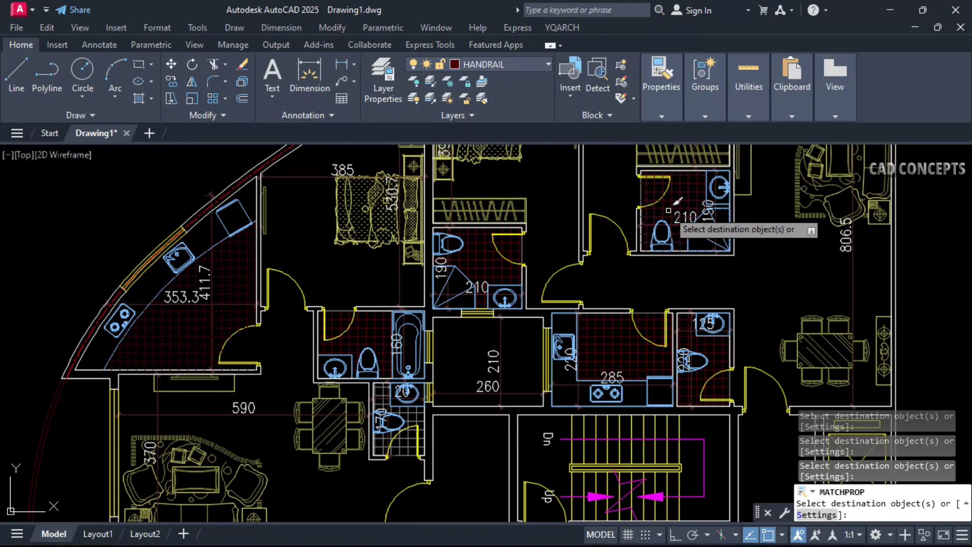
key(Escape)
click(669, 207)
click(621, 356)
click(712, 350)
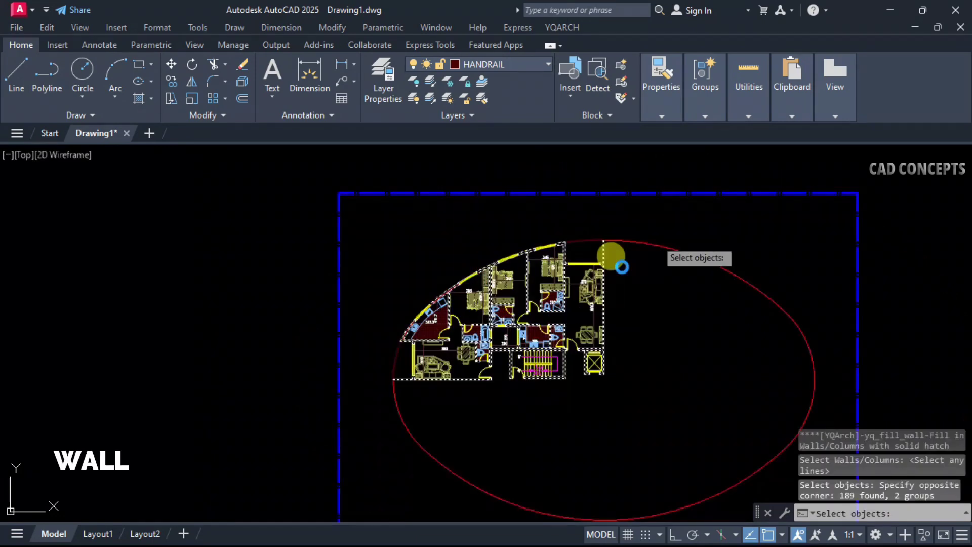
- Fill all the walls of the completed quarter plan with solid hatch using the WWF wall fill
key(Return)
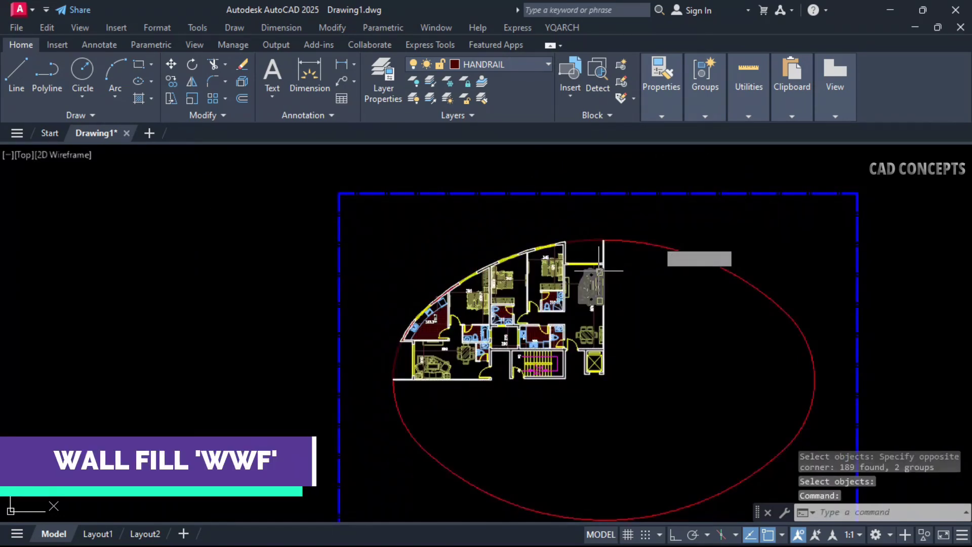
key(ctrl+z)
- Hatch the balcony at the oval's top and the balcony beside the 590 living room with the user-defined pattern at spacing 20
text(h)
key(Return)
scroll(601, 266, up, 3)
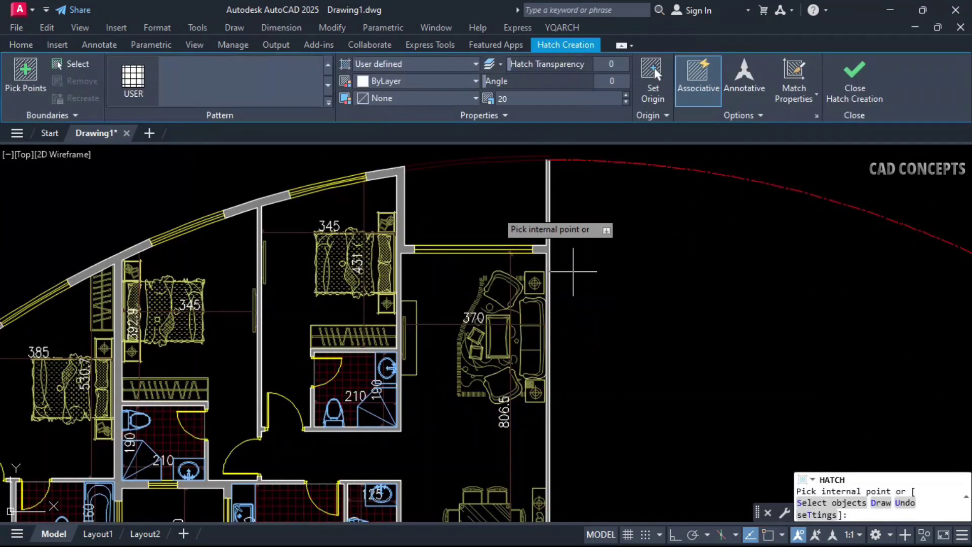
click(495, 210)
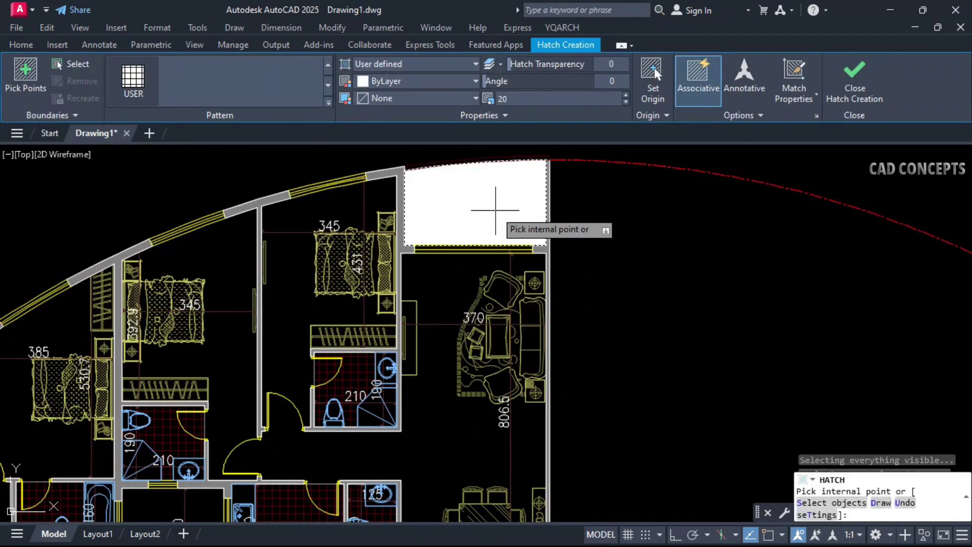
key(Return)
scroll(602, 207, down, 5)
scroll(453, 316, up, 3)
key(Return)
click(344, 293)
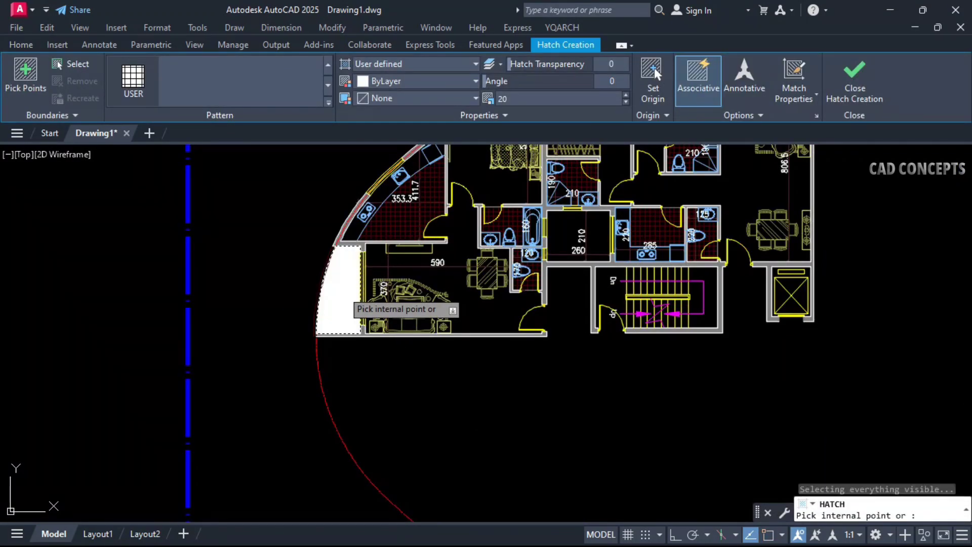
key(Return)
- Match the oval-wall kitchen's floor hatch properties onto both balcony hatches
click(389, 227)
text(ma)
key(Return)
click(339, 299)
scroll(338, 384, down, 2)
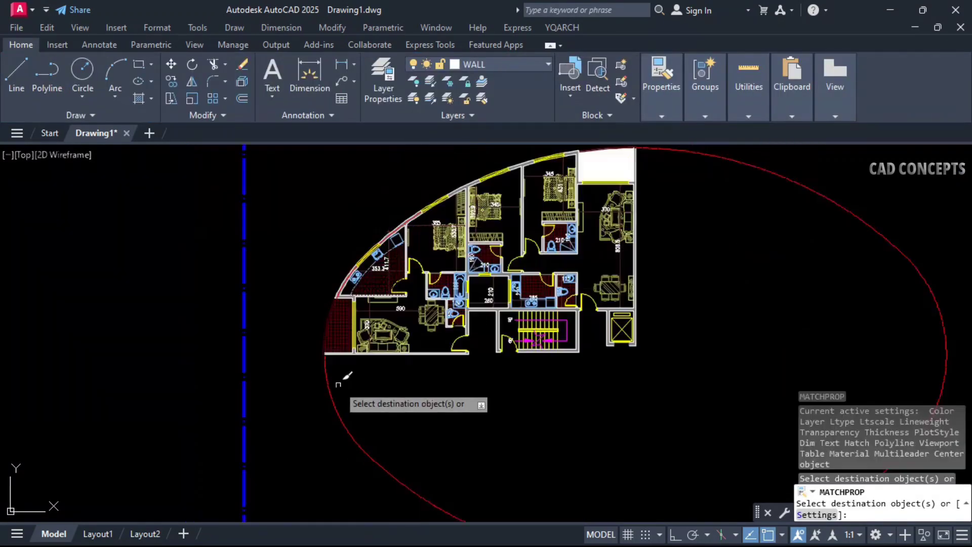
click(602, 163)
key(Escape)
- Set both balcony hatches to colour 147,149,152 and adjust the line direction with the HHA hatch angle tool
click(613, 164)
click(341, 326)
click(406, 81)
click(364, 159)
key(Escape)
key(Escape)
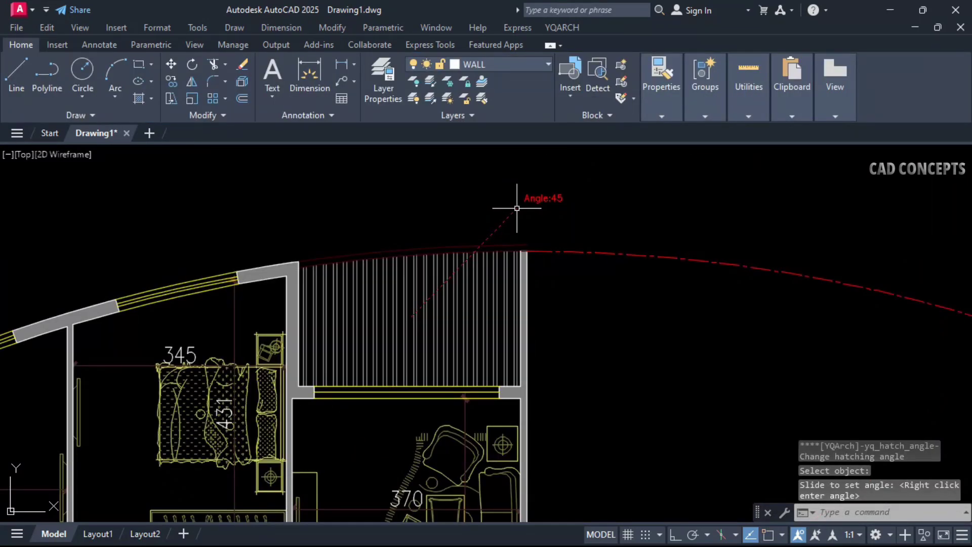
key(Escape)
key(Escape)
scroll(520, 237, down, 4)
scroll(566, 284, down, 2)
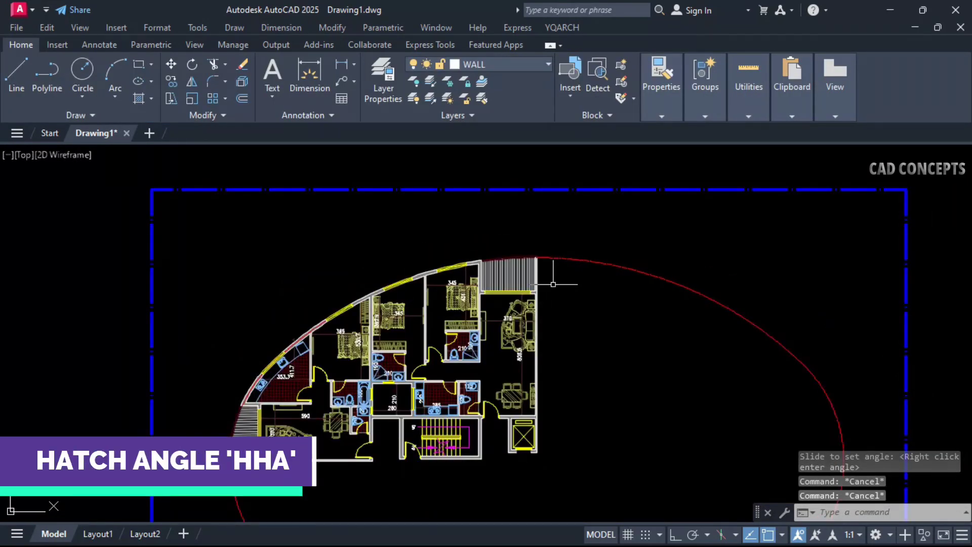
- Pick another object colour for the two balcony hatches together
click(533, 281)
click(252, 427)
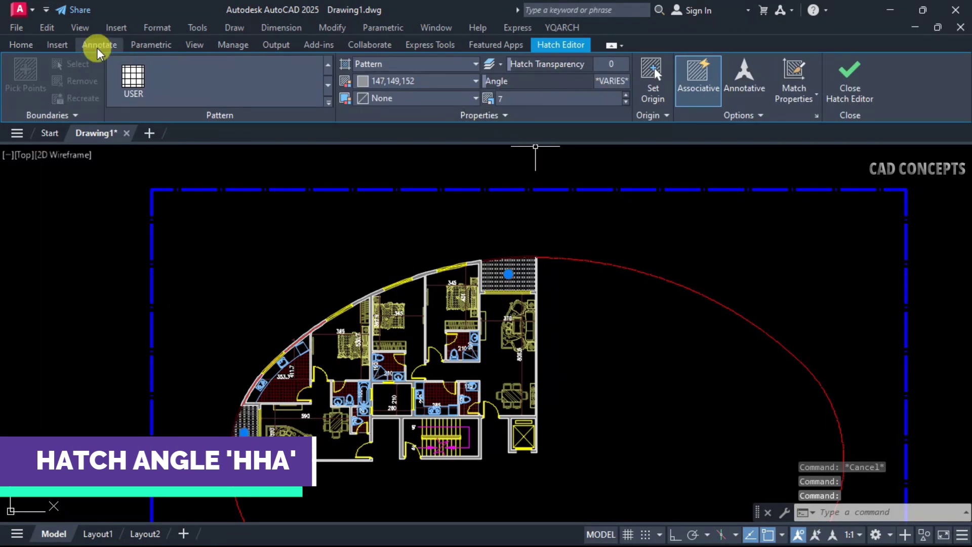
click(17, 45)
click(662, 84)
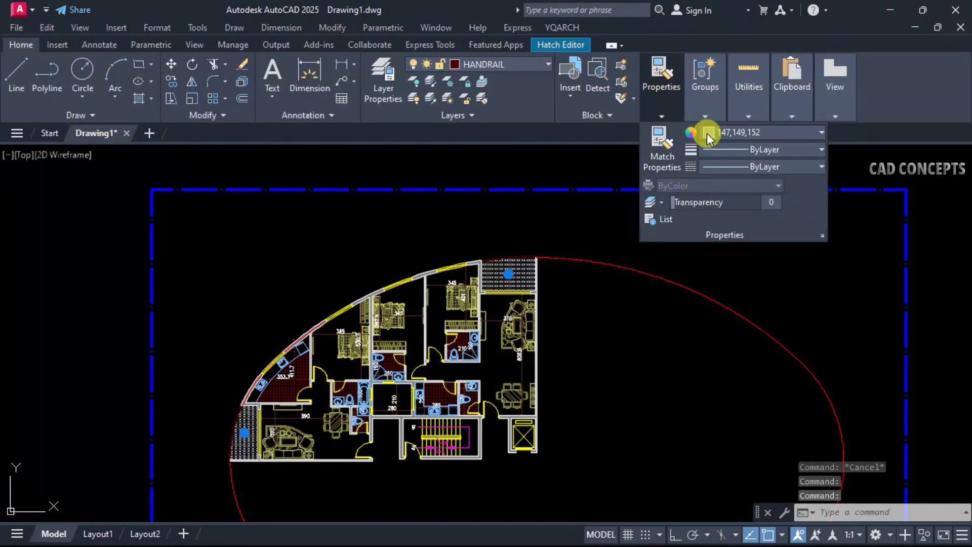
click(707, 133)
click(708, 199)
key(Escape)
key(Escape)
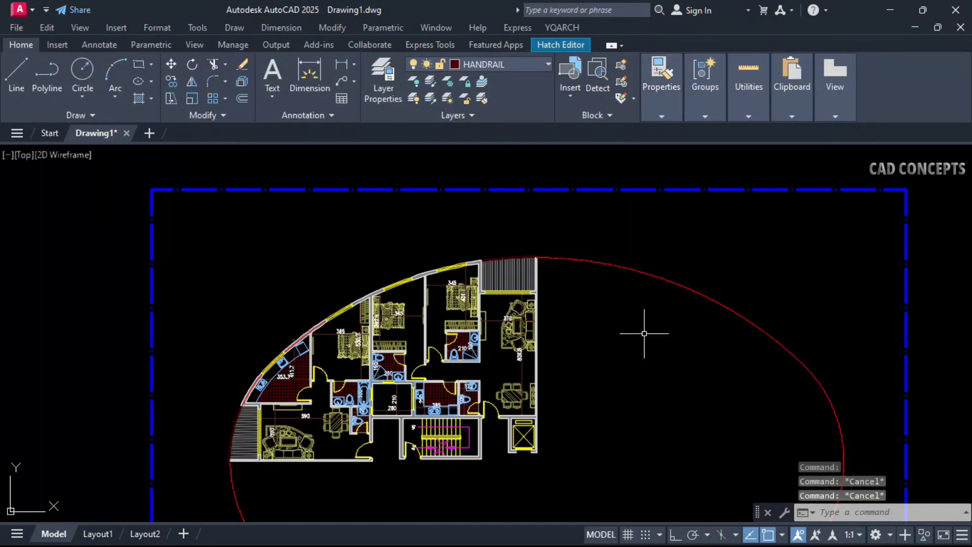
middle_drag(570, 392, 671, 347)
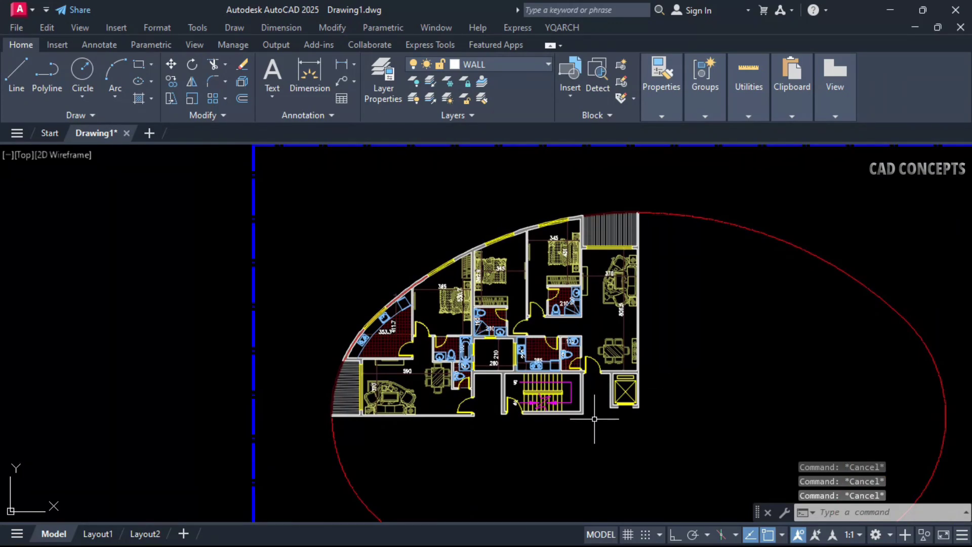
- Label the rooms on the TXT layer with multiline text: LIV/DIN, BEDROOM, BATH, WC and KITCHEN, copying and moving labels into place
text(T)
key(Return)
scroll(603, 325, up, 6)
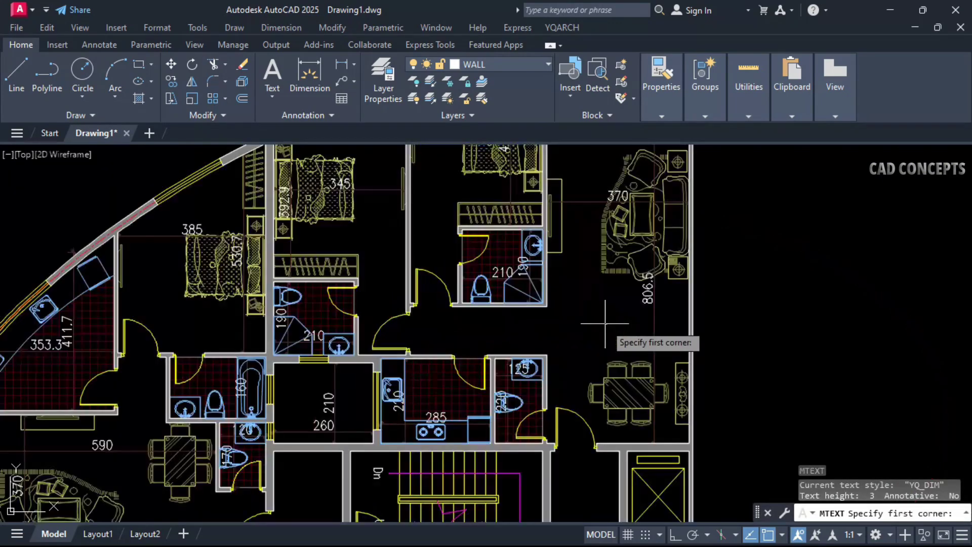
click(631, 314)
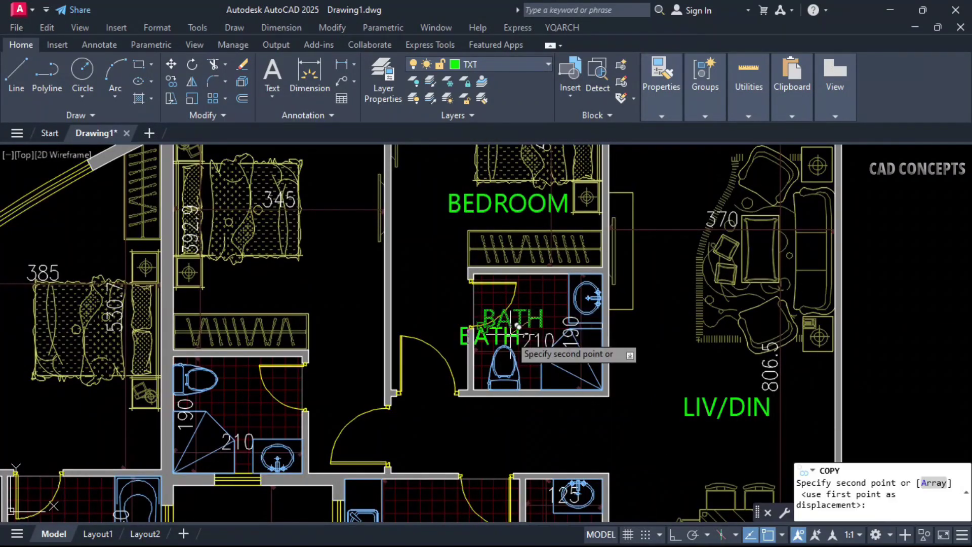
scroll(363, 319, up, 3)
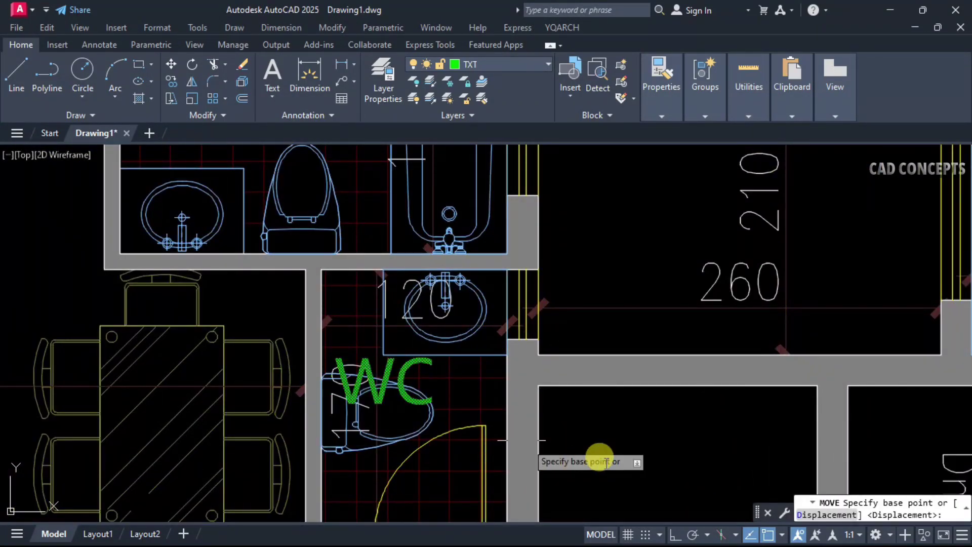
key(Escape)
text(cify base point or [)
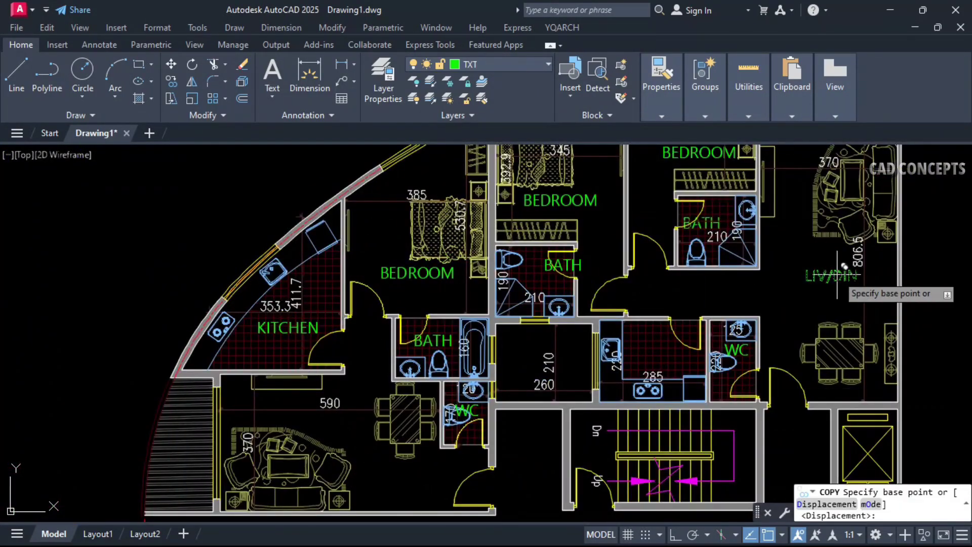
- Change the BATH label copied into the 260 by 210 shaft to O.T.S
key(ctrl+a)
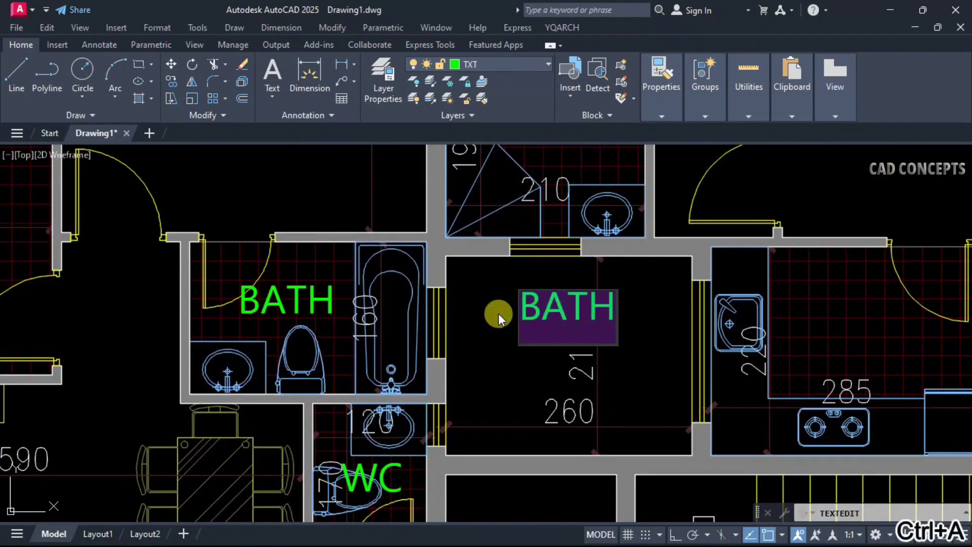
text(O.T.S.)
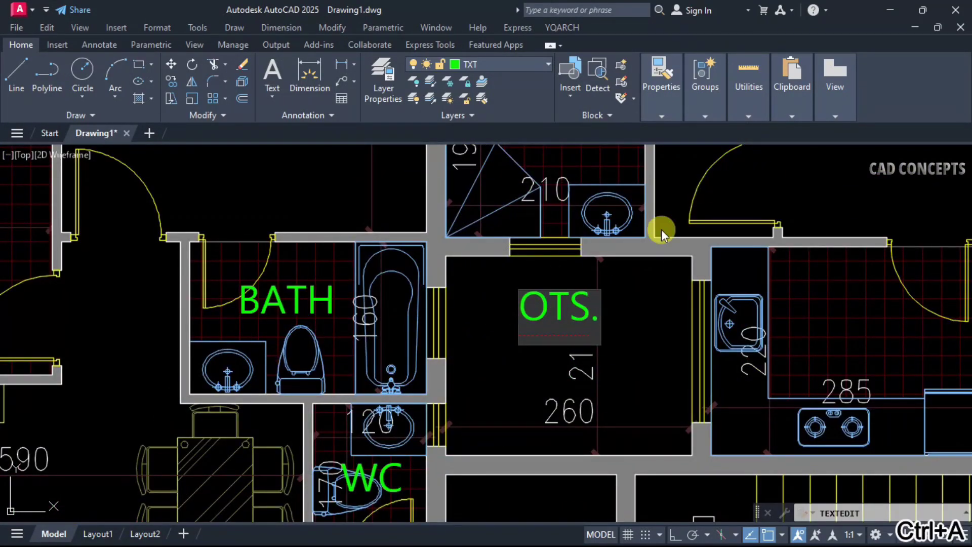
click(505, 405)
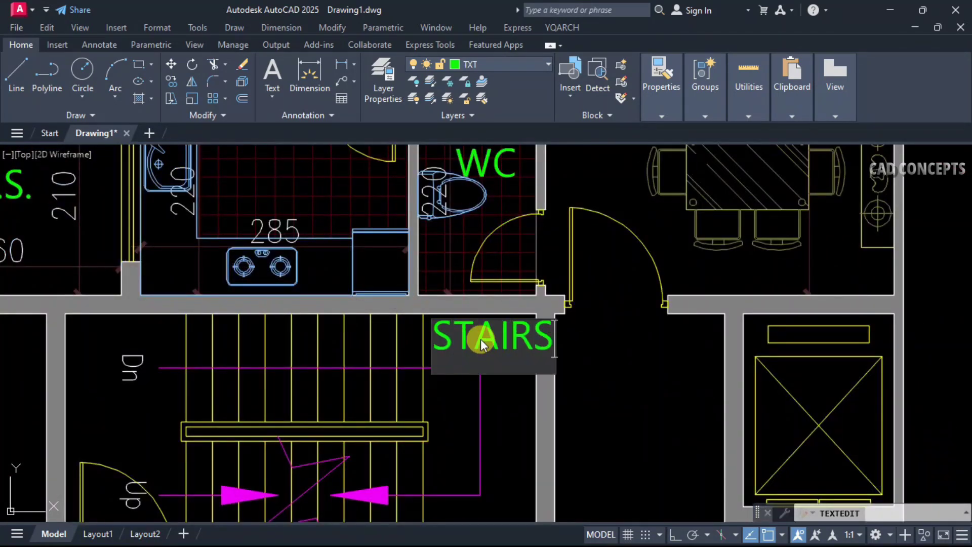
- Label the staircase STAIR and the elevator LIFT1
key(BackSpace)
click(449, 335)
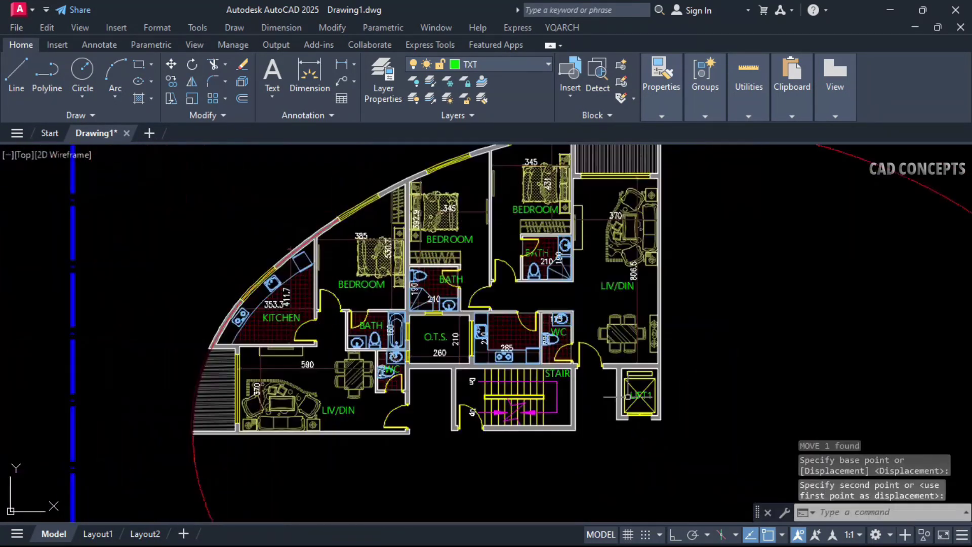
click(628, 396)
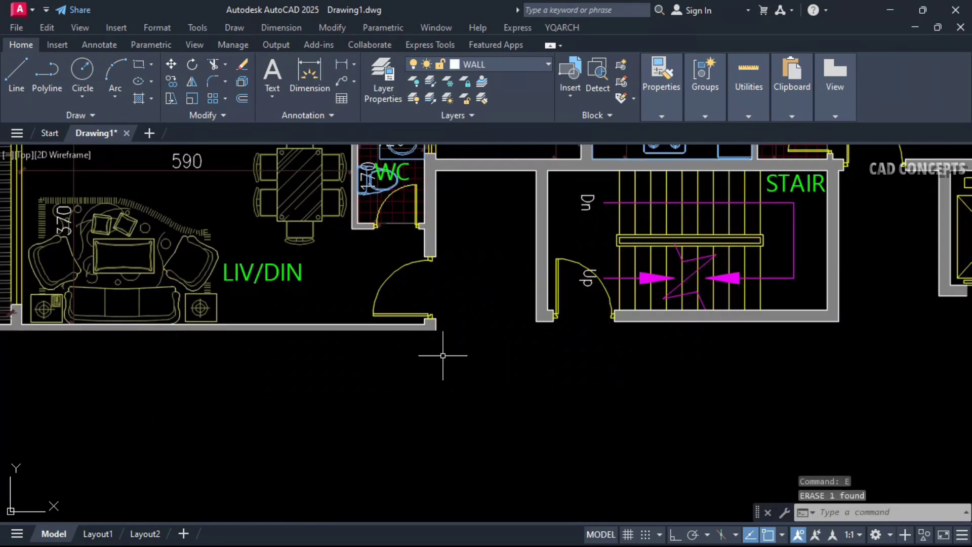
- Mirror the finished quarter across the oval's vertical axis, and mirror that half across the horizontal axis, keeping the source objects
scroll(451, 363, down, 6)
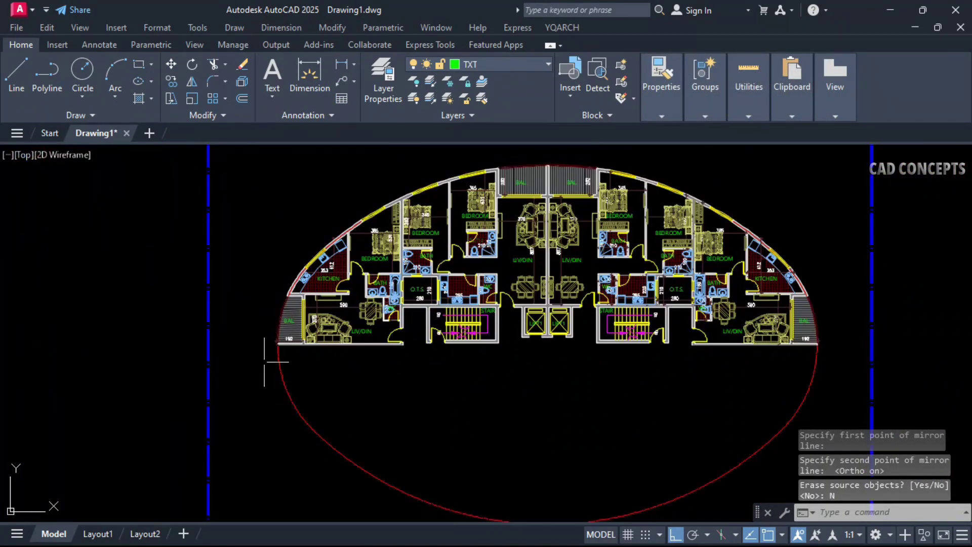
click(260, 362)
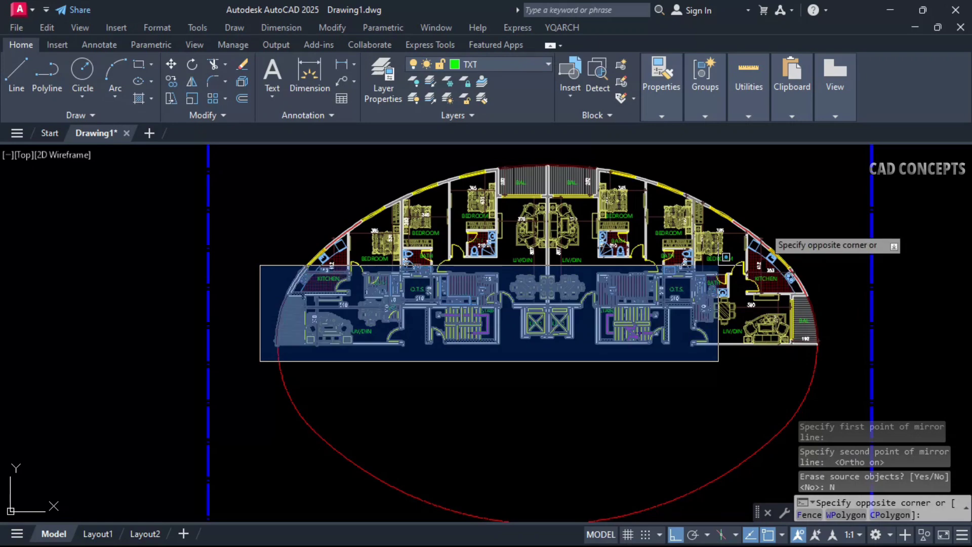
click(836, 161)
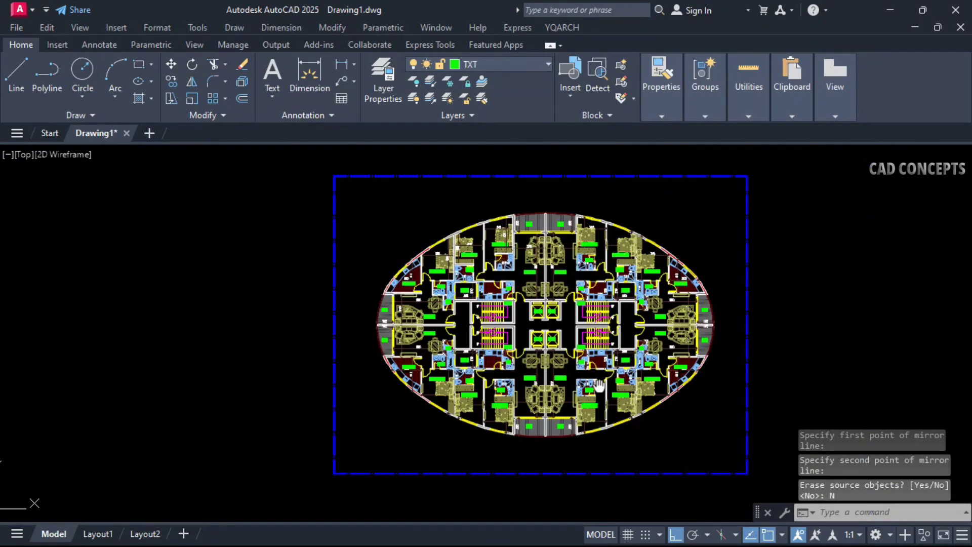
scroll(570, 312, up, 6)
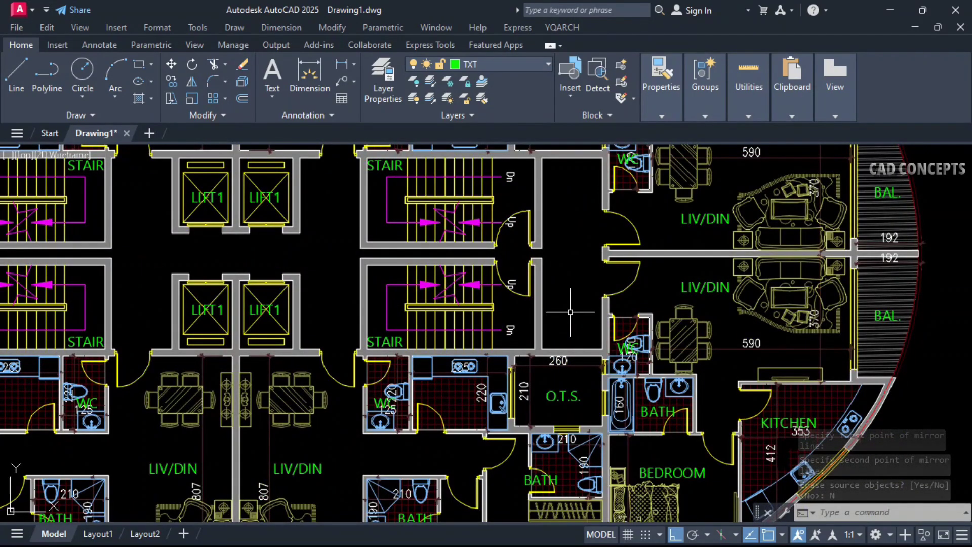
- Lay out double wall lines for service rooms in the corridor below the left stair, removing the surplus green vertical pair
scroll(571, 312, down, 2)
scroll(656, 314, down, 4)
scroll(388, 314, up, 7)
click(517, 243)
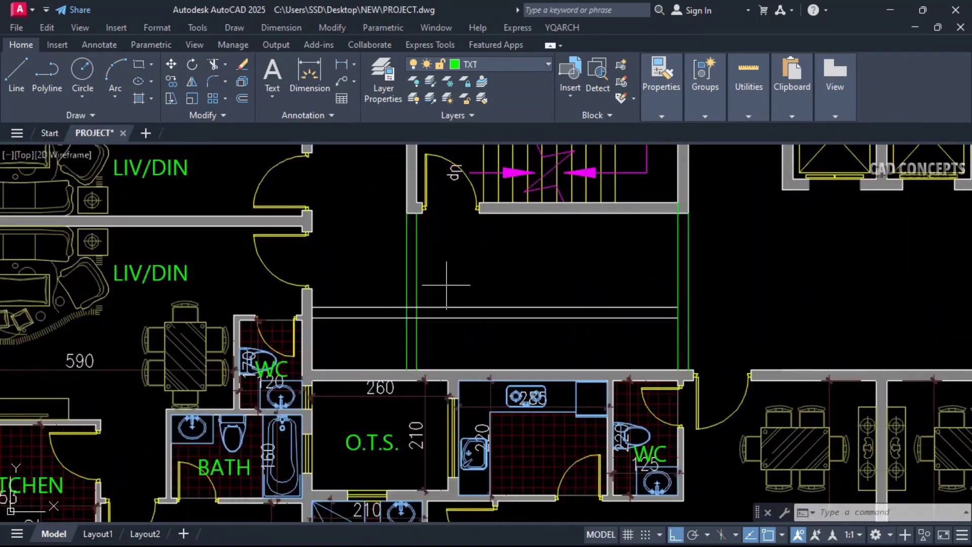
key(Return)
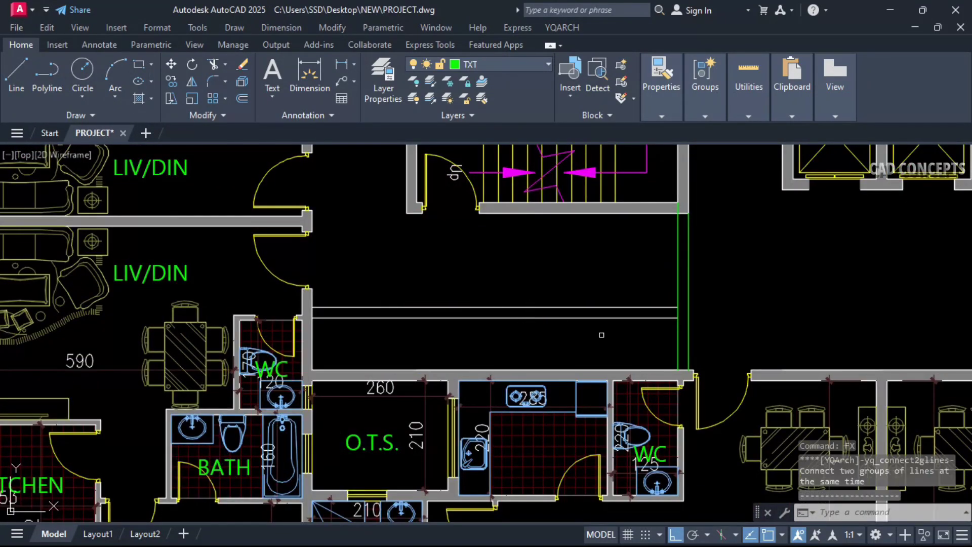
- Undo the FX line connection and join the service block's horizontal and vertical wall lines into a corner with Fillet
key(ctrl+z)
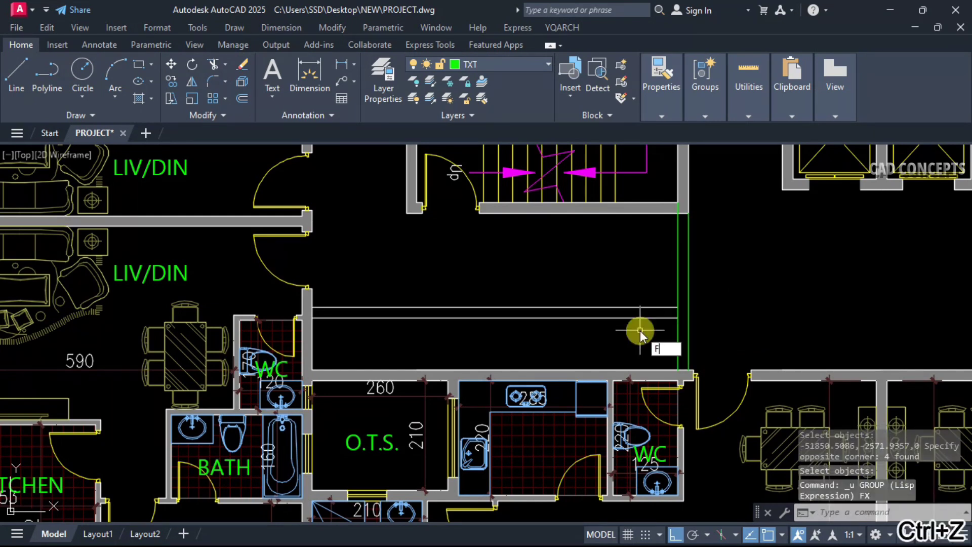
key(Escape)
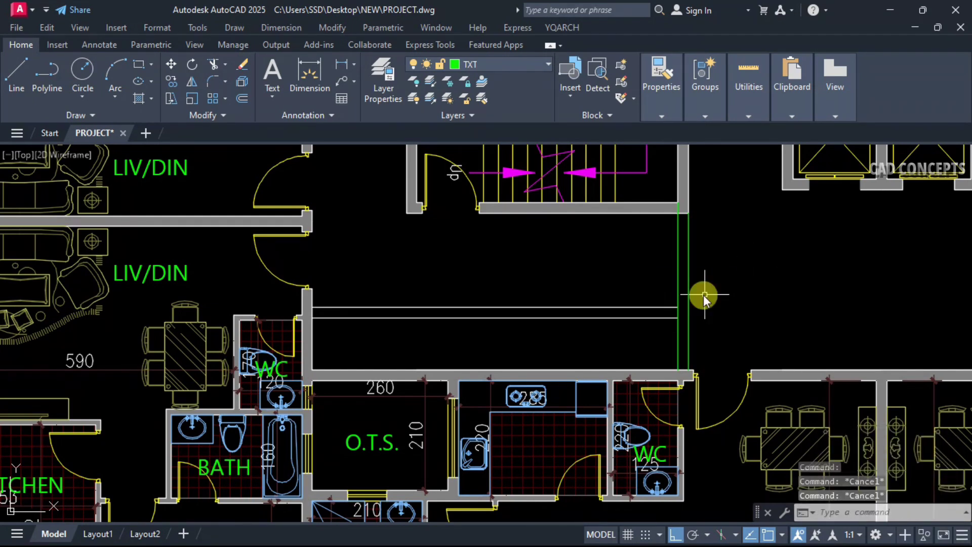
text(f)
key(Return)
click(679, 326)
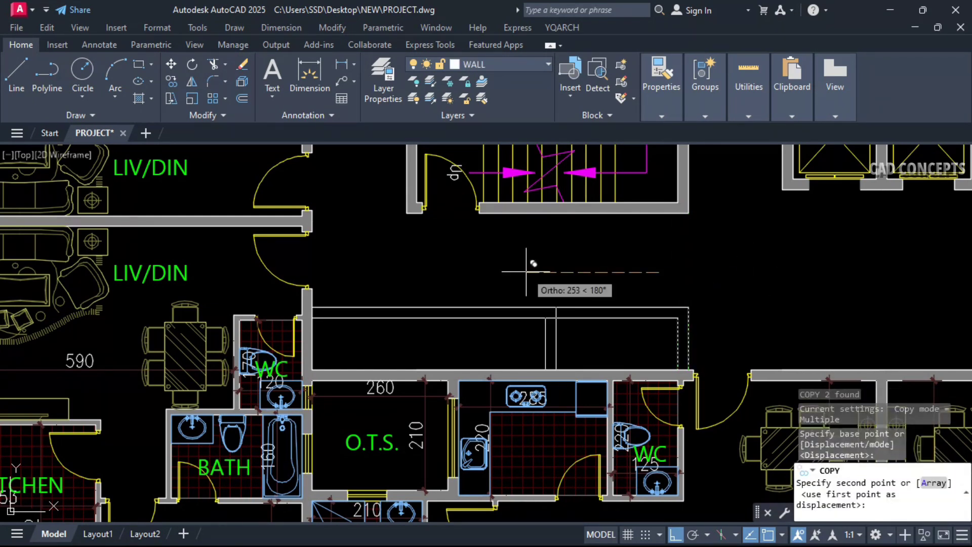
- Copy the service block's vertical wall pair leftward at 250 spacing to form the partitions of three rooms
key(Return)
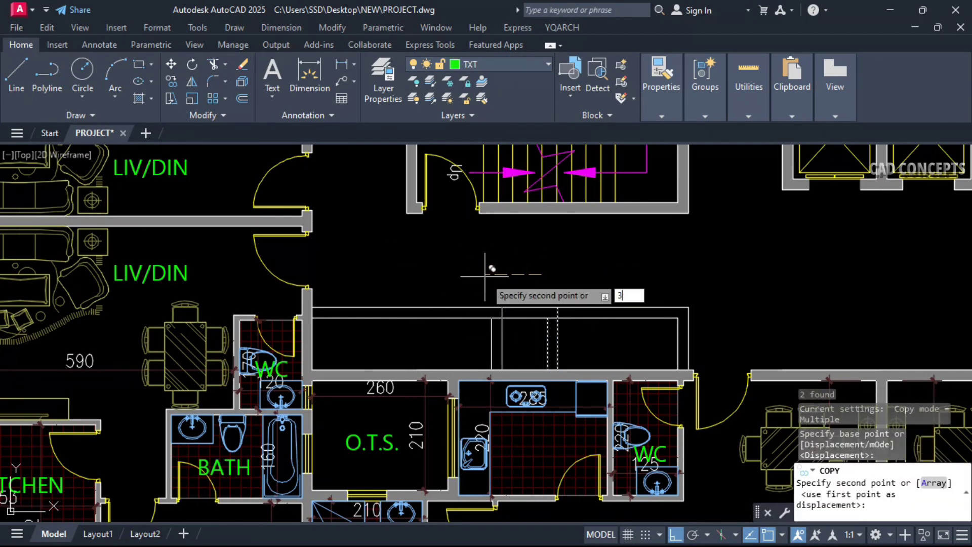
text(250)
key(Return)
key(Escape)
- Clean up the partition wall junctions of the three service rooms with the TF trim tool
text(TF)
key(Return)
click(608, 275)
click(397, 341)
key(Escape)
key(Escape)
key(Escape)
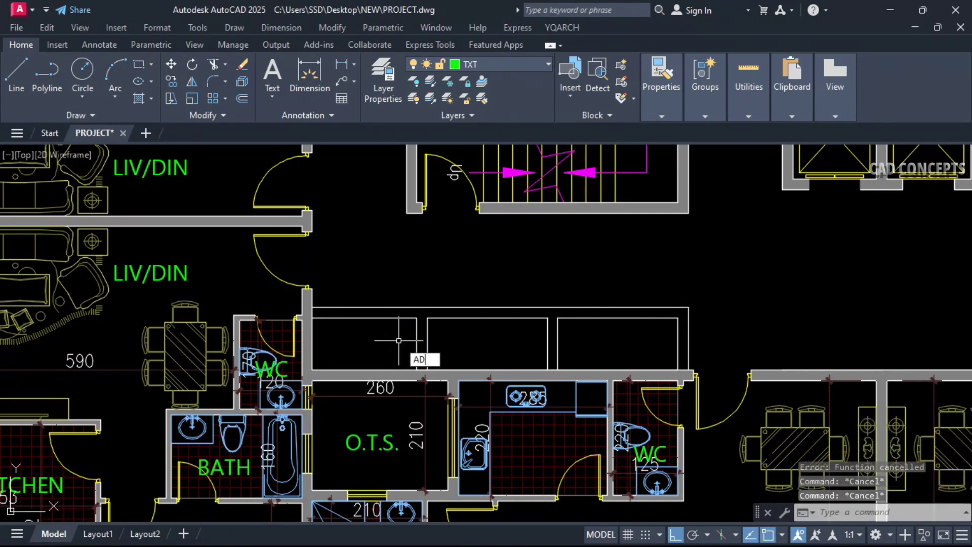
- Set the YQArch door tool to a hole width of 80 with pier width 0 and choose the half-open swing door style
key(Return)
right_click(405, 344)
click(453, 429)
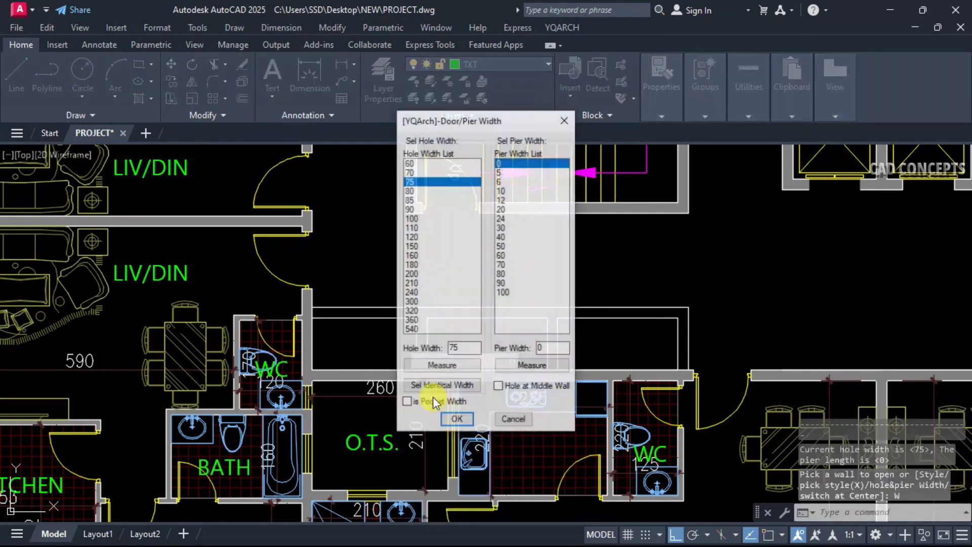
double_click(413, 190)
right_click(511, 313)
click(537, 372)
click(514, 169)
- Place an 80-wide swing door in the corridor-side wall of each of the three service rooms
click(384, 320)
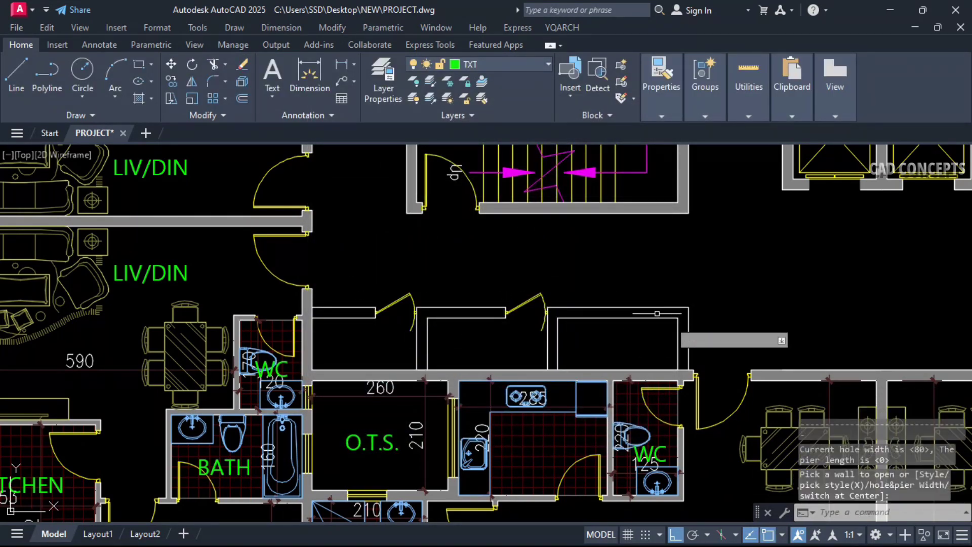
click(671, 301)
click(649, 296)
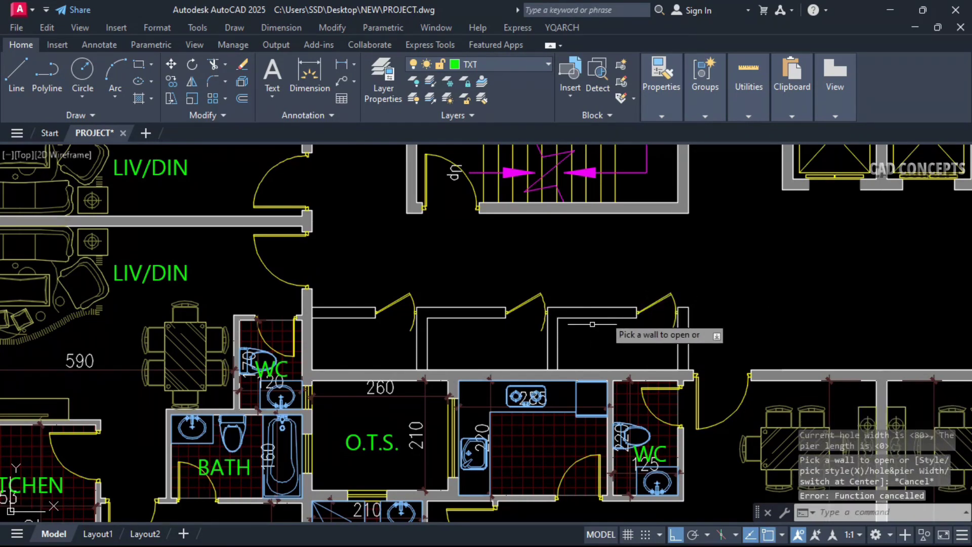
key(Escape)
- Start a construction line from the lower corner of the lift block for laying out the rooms opposite the lifts
scroll(539, 343, down, 5)
middle_drag(570, 337, 536, 349)
scroll(537, 348, up, 2)
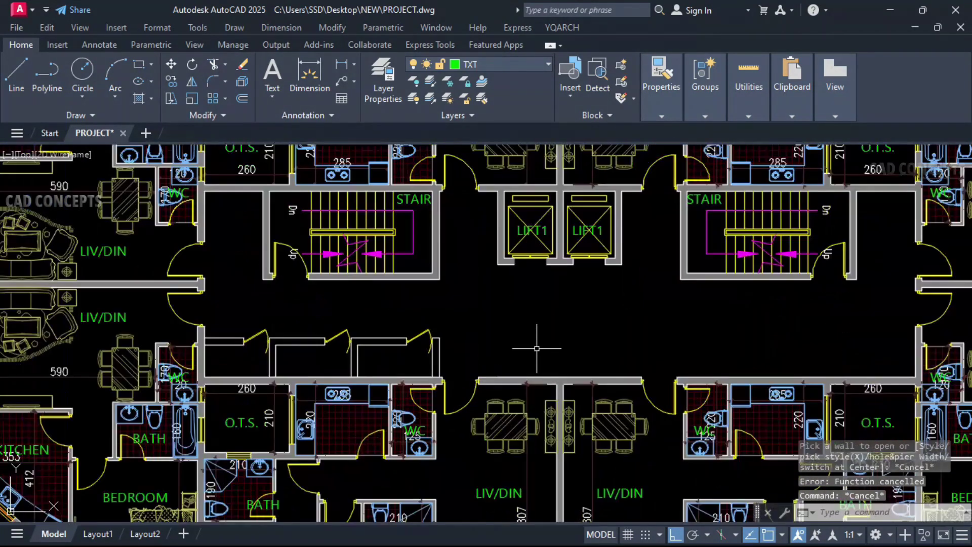
text(l)
key(space)
click(498, 264)
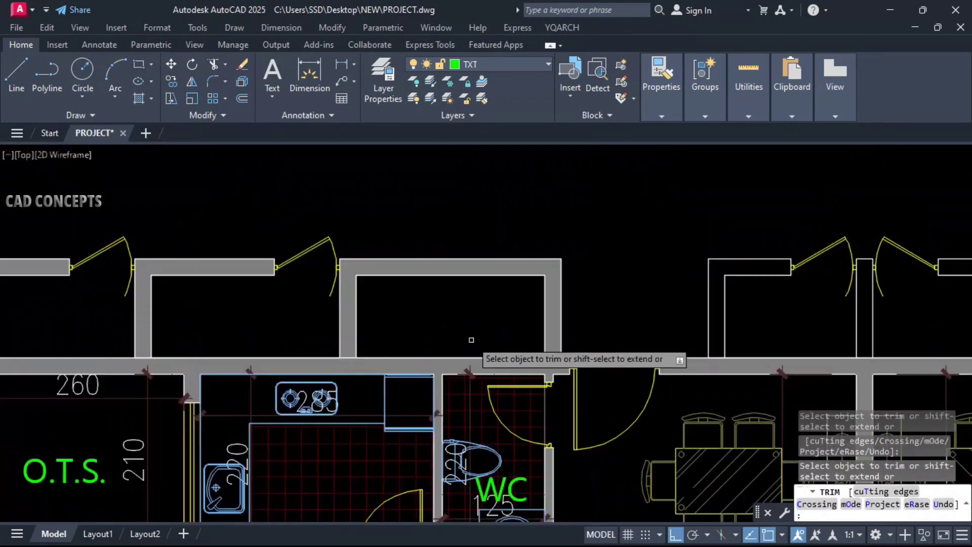
- Trim the leftover lines where the three service rooms' walls meet the main walls below and beside them
middle_drag(360, 356, 421, 341)
scroll(419, 341, up, 2)
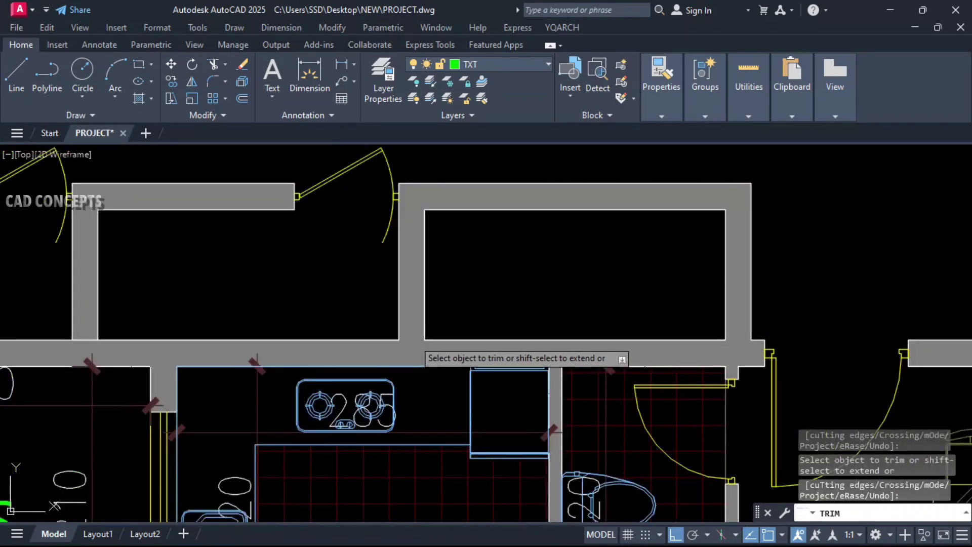
scroll(267, 345, down, 2)
scroll(202, 332, up, 4)
key(Escape)
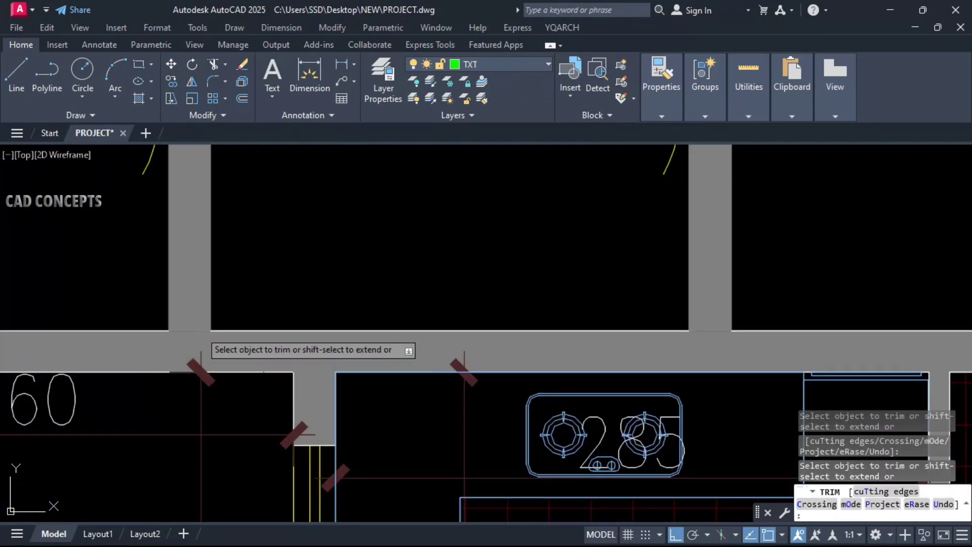
scroll(343, 361, down, 6)
key(Return)
scroll(202, 277, up, 5)
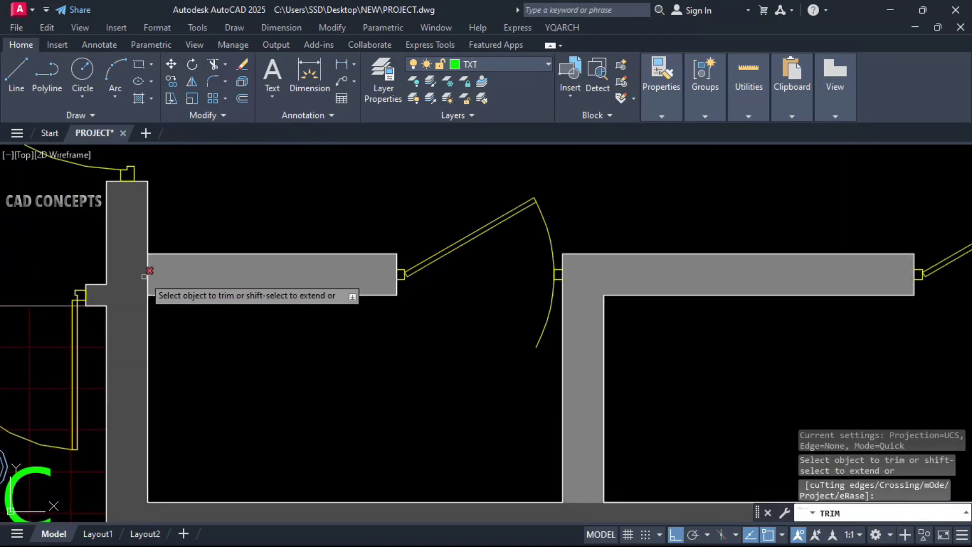
key(Escape)
scroll(217, 309, down, 5)
key(Escape)
key(Escape)
key(Escape)
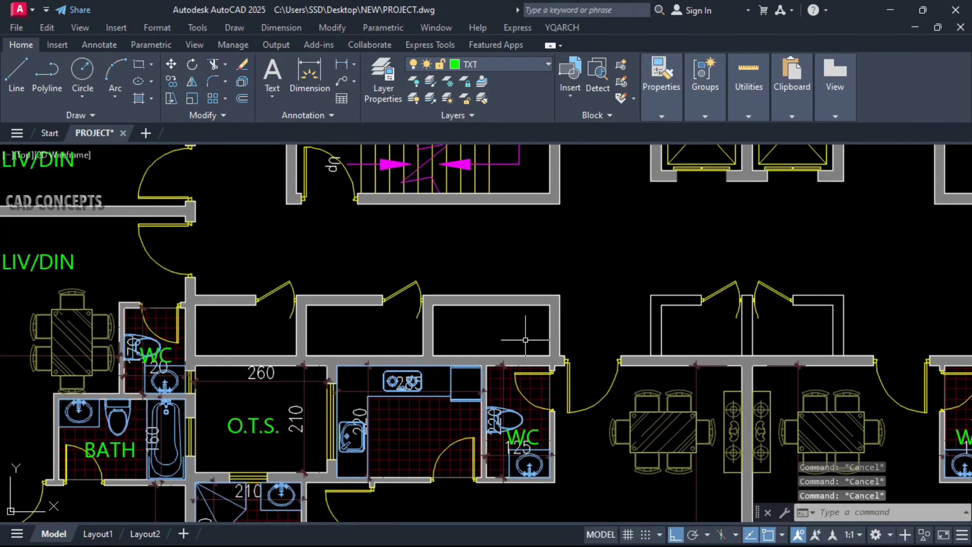
- Set the YQArch window tool to a hole width of 60 with pier width 10
text(l)
key(Return)
scroll(501, 337, up, 2)
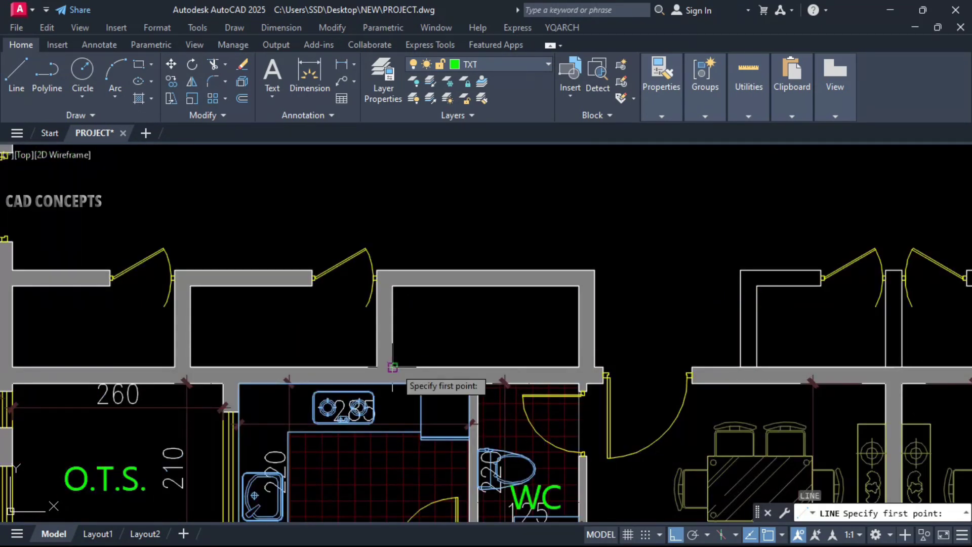
key(Escape)
text(ww)
key(Return)
right_click(530, 369)
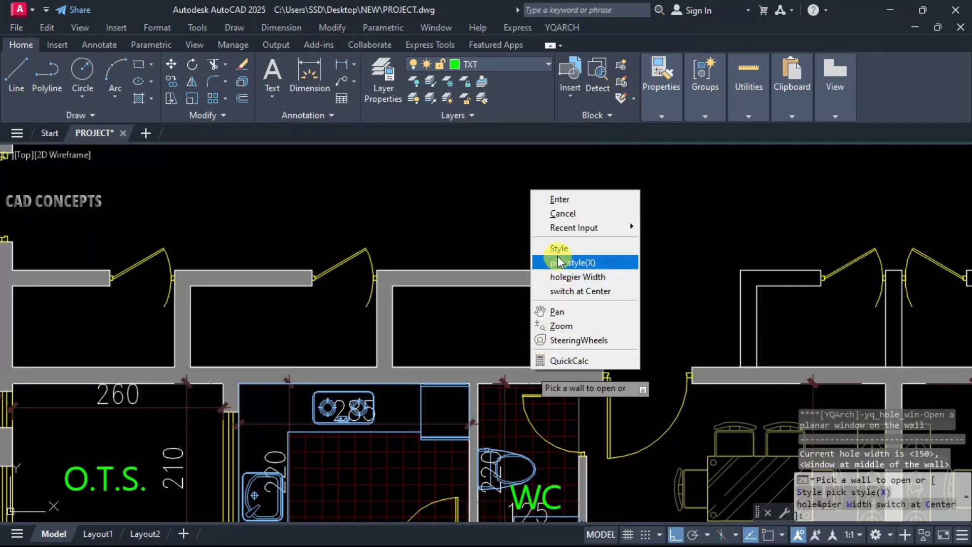
click(558, 276)
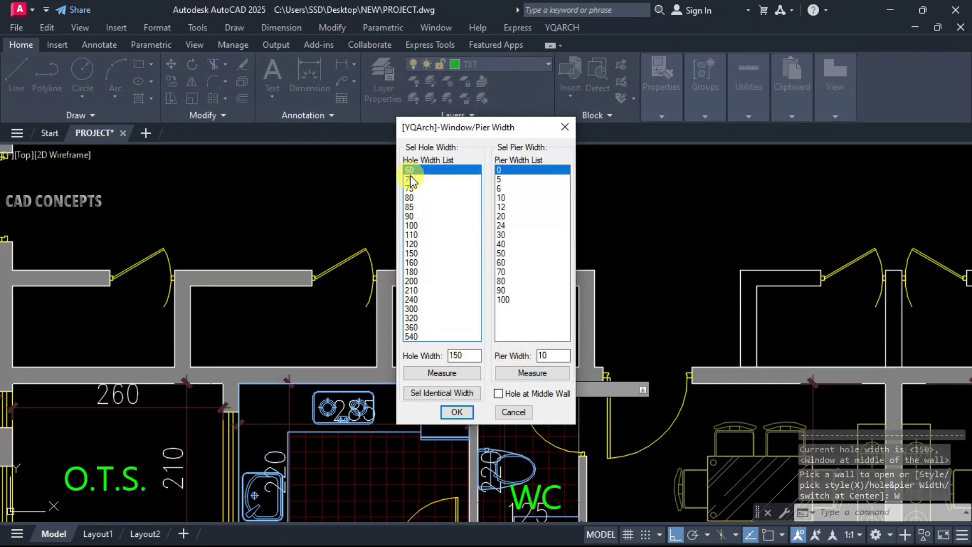
click(457, 412)
- Add windows to the shaft's WC wall and side partition, and set its diagonal cross lines to the DASHED linetype
scroll(562, 397, up, 2)
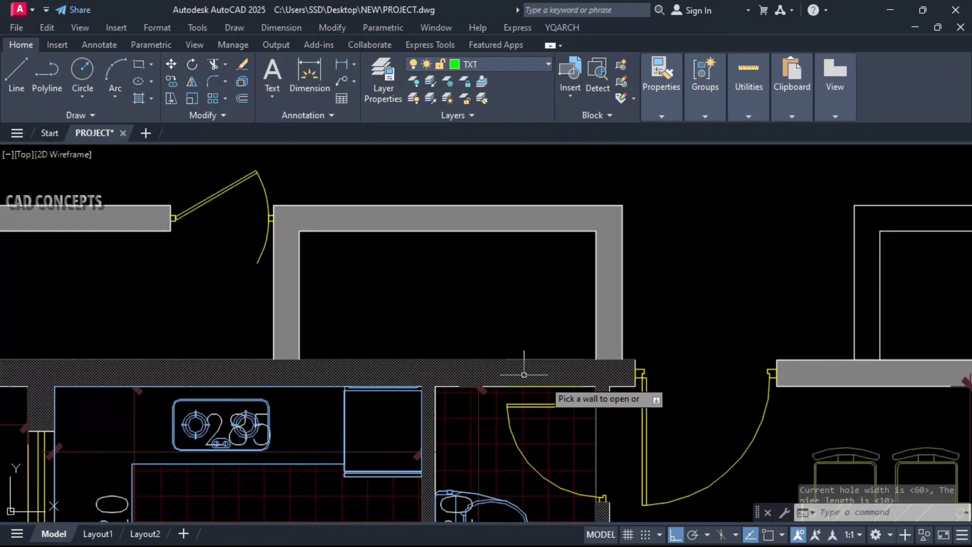
key(Escape)
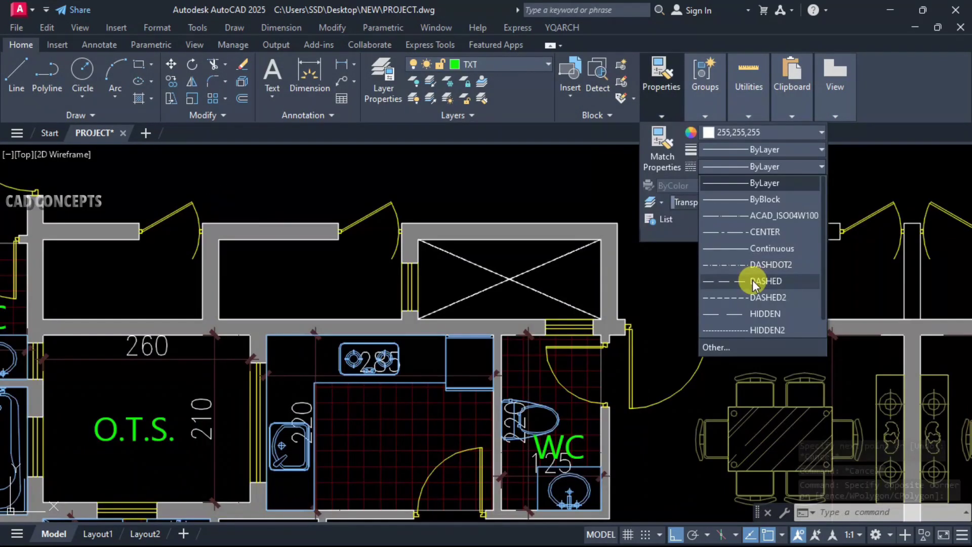
click(748, 278)
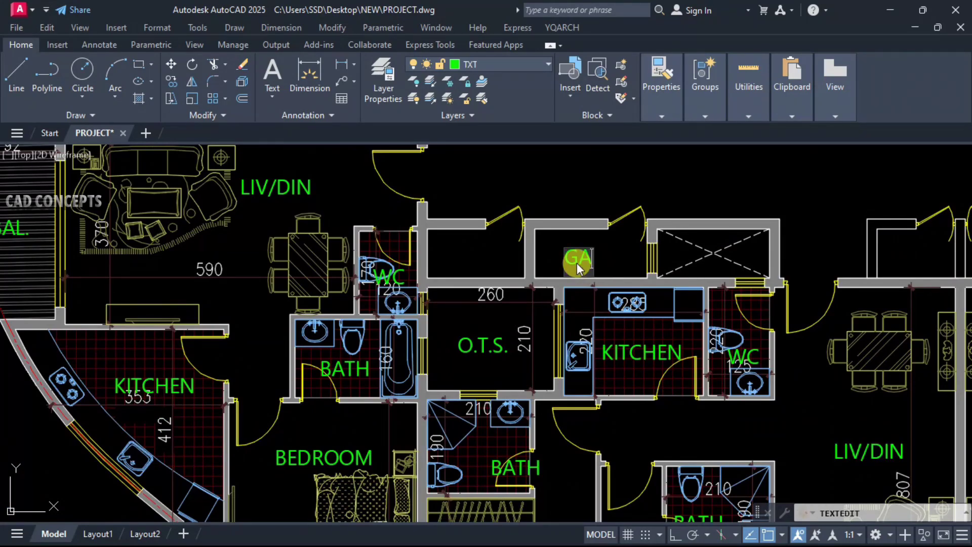
- Label the middle service room GAS RM
text(S RM.)
key(Return)
key(Escape)
- Copy the GAS RM. label into the adjoining end service room and change the copy to GAR RM
text(co)
key(space)
click(596, 255)
scroll(482, 249, up, 3)
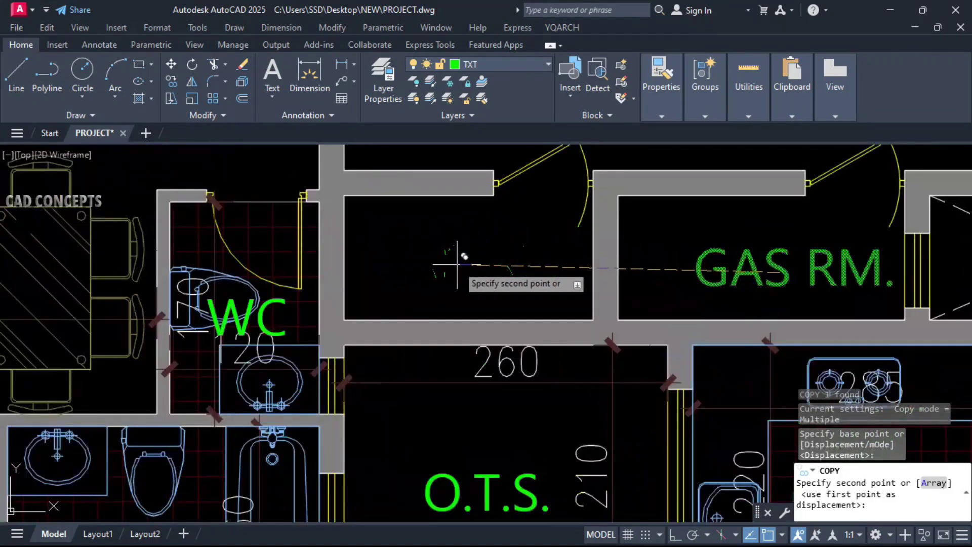
click(455, 257)
key(Escape)
click(439, 260)
double_click(471, 264)
drag(482, 266, 560, 274)
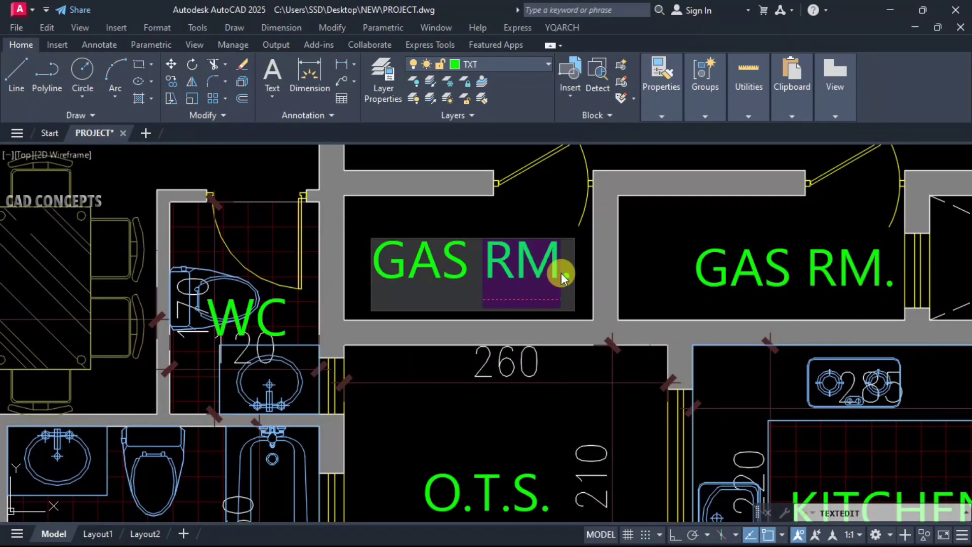
- Copy the GAS RM. label horizontally into the first of the two small rooms opposite the lifts
click(202, 276)
text(co)
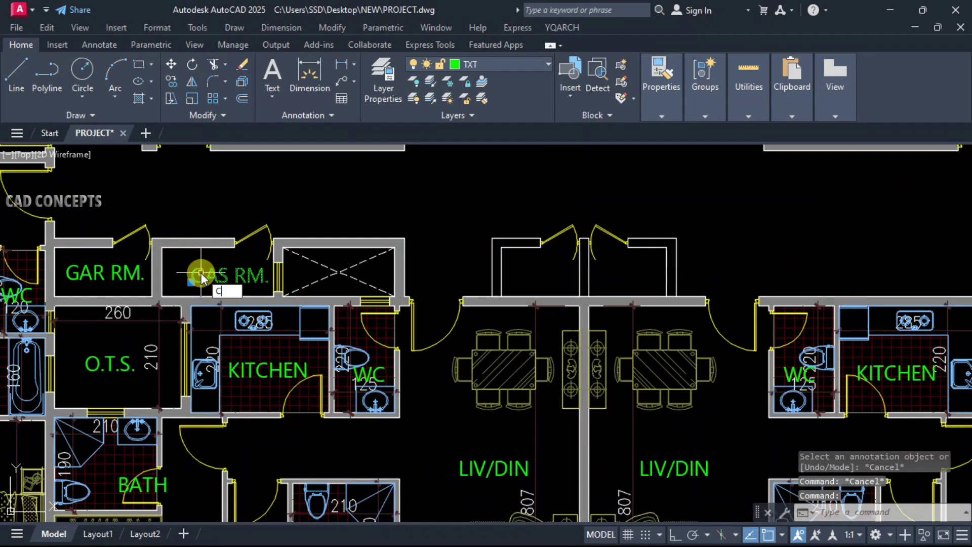
key(space)
click(191, 283)
scroll(498, 284, up, 2)
key(F8)
click(511, 287)
scroll(511, 287, down, 1)
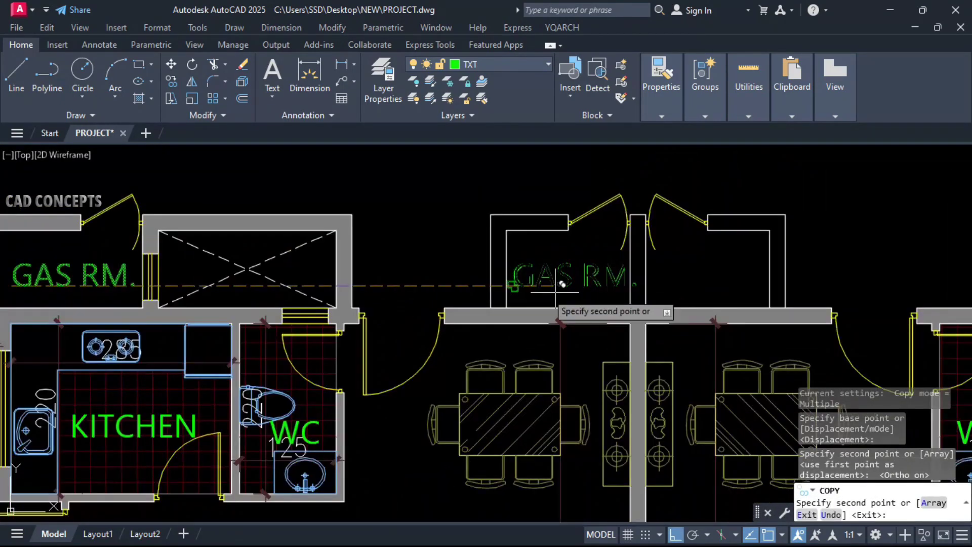
scroll(636, 283, up, 1)
key(Escape)
- Change the copied label to CCTV and move it to the centre of its room
double_click(509, 278)
text(CCTV)
key(Return)
key(Escape)
click(510, 278)
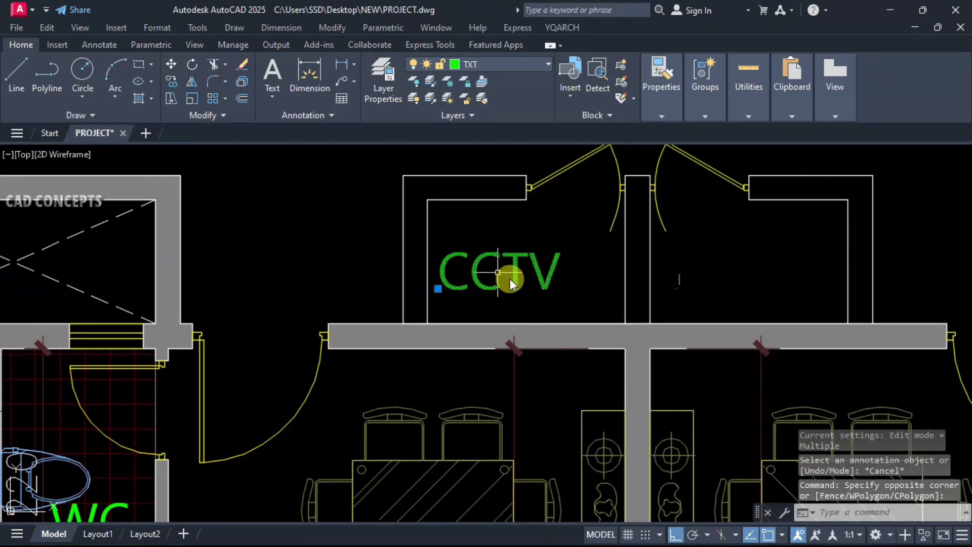
text(m)
click(726, 276)
click(754, 265)
- Mirror the GAR RM., GAS RM. and shaft block about the vertical midline between the CCTV and F.F. rooms
click(478, 295)
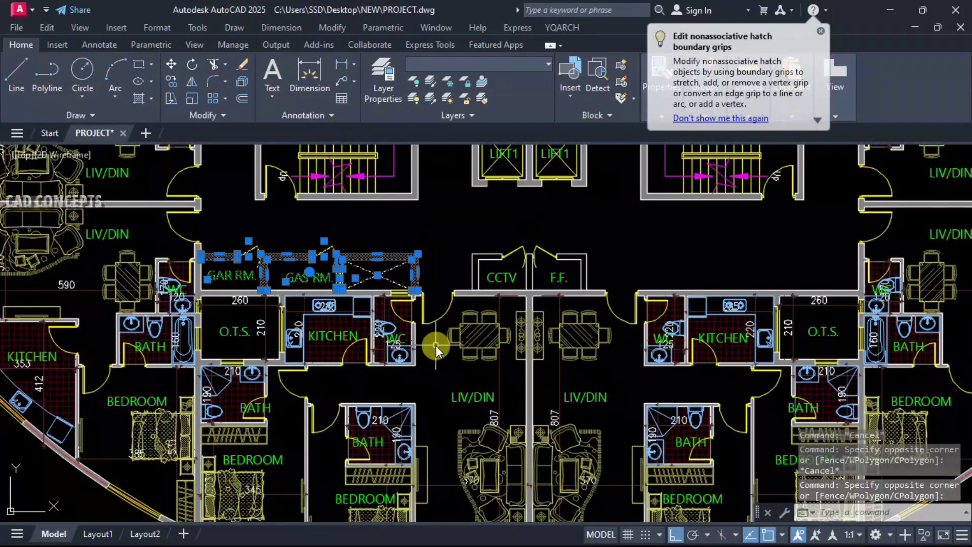
text(mi)
scroll(518, 277, up, 6)
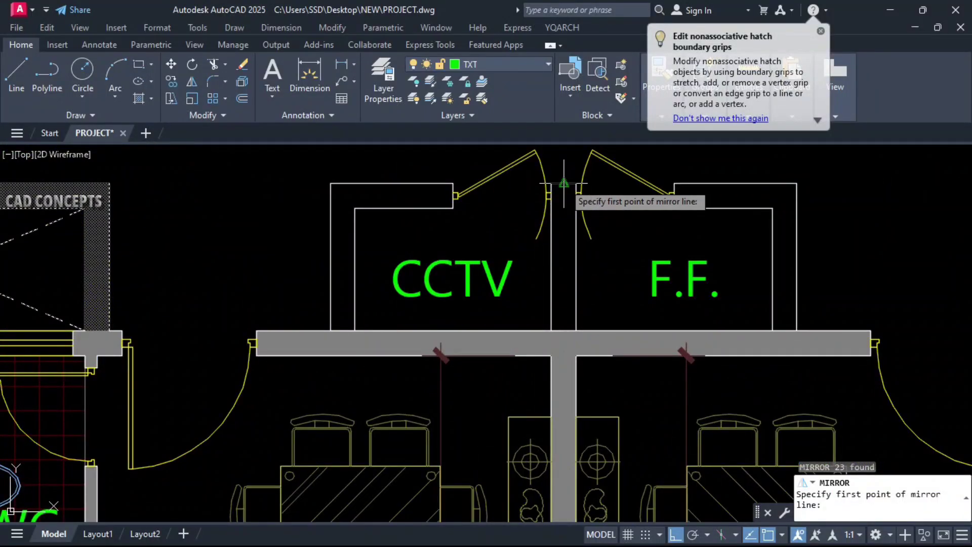
click(564, 186)
scroll(538, 350, down, 4)
key(Return)
- Erase the mirrored shaft's windows with the YQArch erase tool and stretch the partition's hatch across the opening
text(ew)
key(Return)
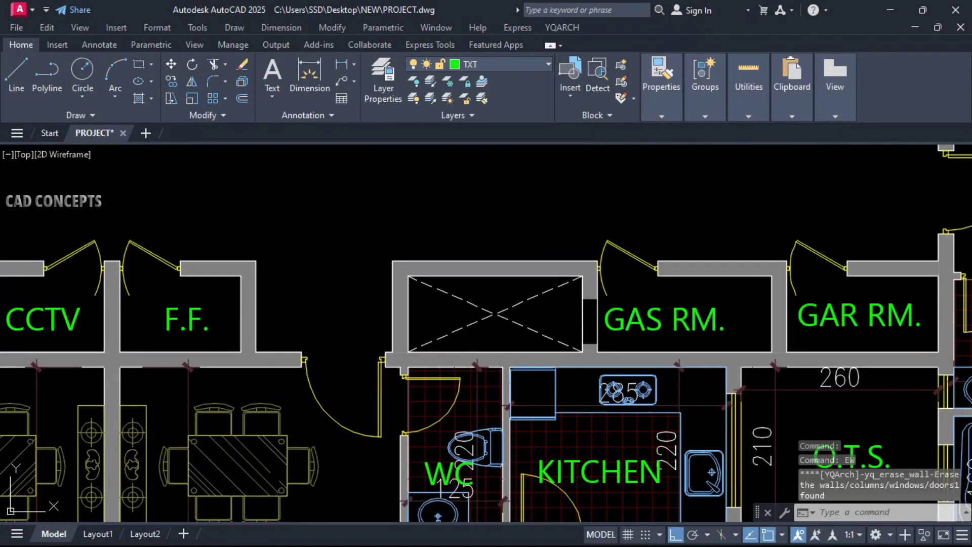
click(608, 314)
click(590, 290)
click(590, 299)
click(590, 352)
key(Escape)
- Erase the dashed diagonal cross in the mirrored shaft and fill the remaining gap in its partition's hatch
click(559, 304)
click(507, 329)
text(e)
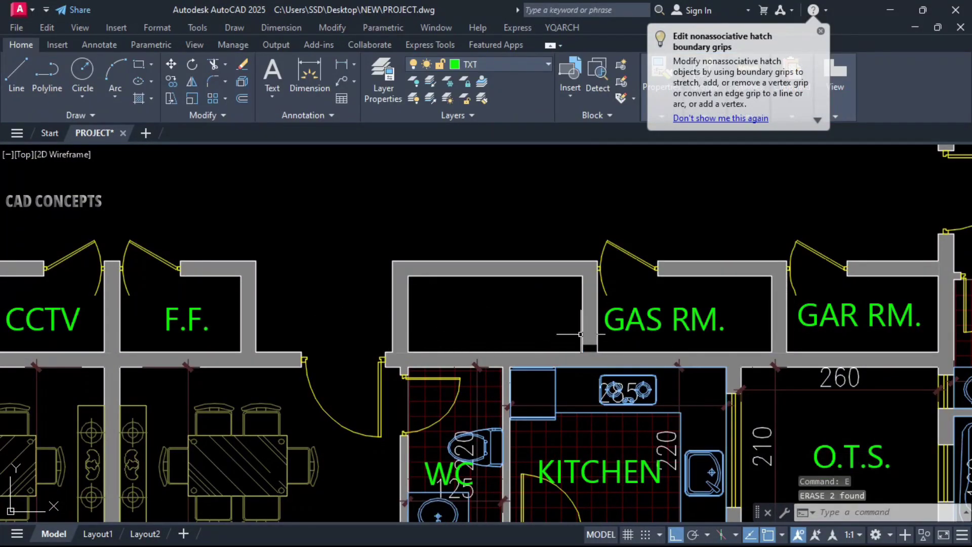
click(581, 334)
click(590, 345)
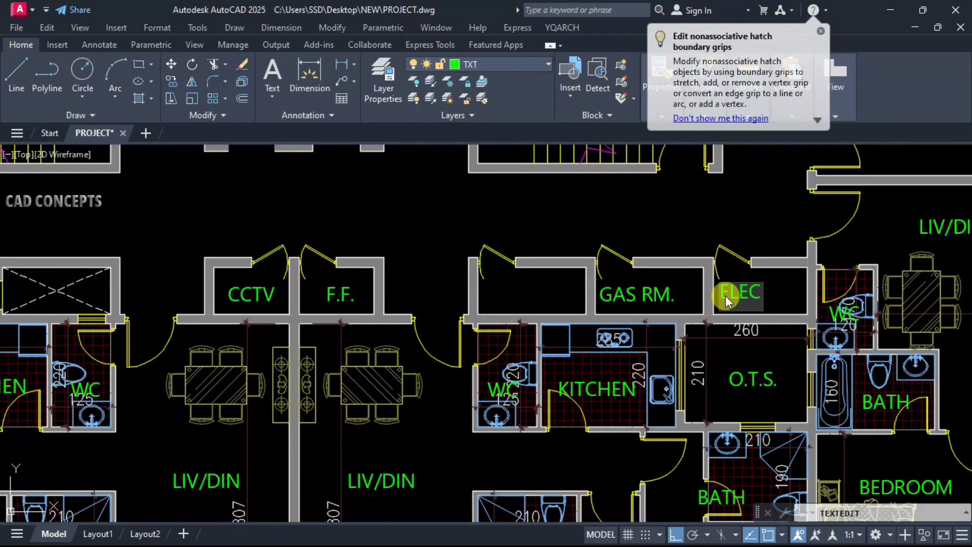
- Change the mirrored GAR RM. label to ELECTRIC. and the mirrored GAS RM. label to TELE
text(TRIC.)
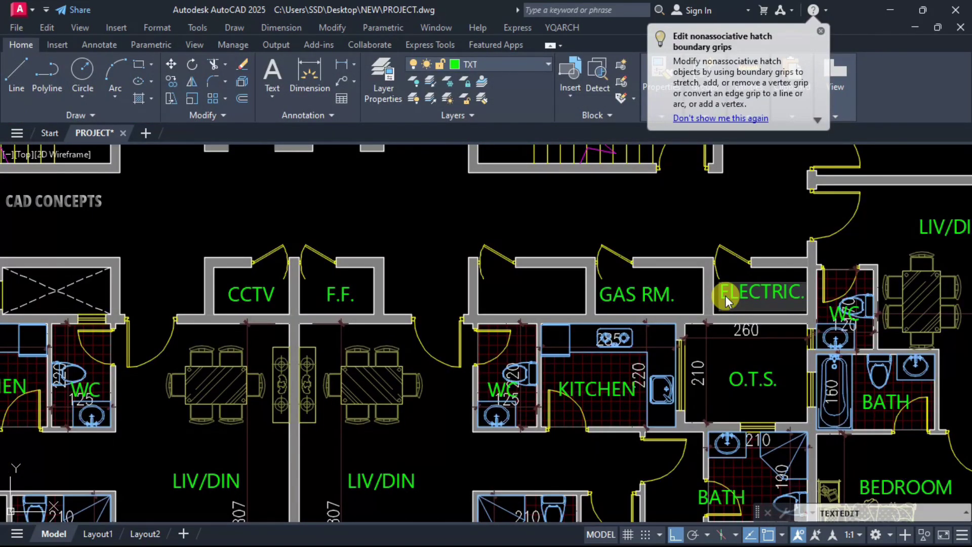
key(Return)
click(669, 295)
key(BackSpace)
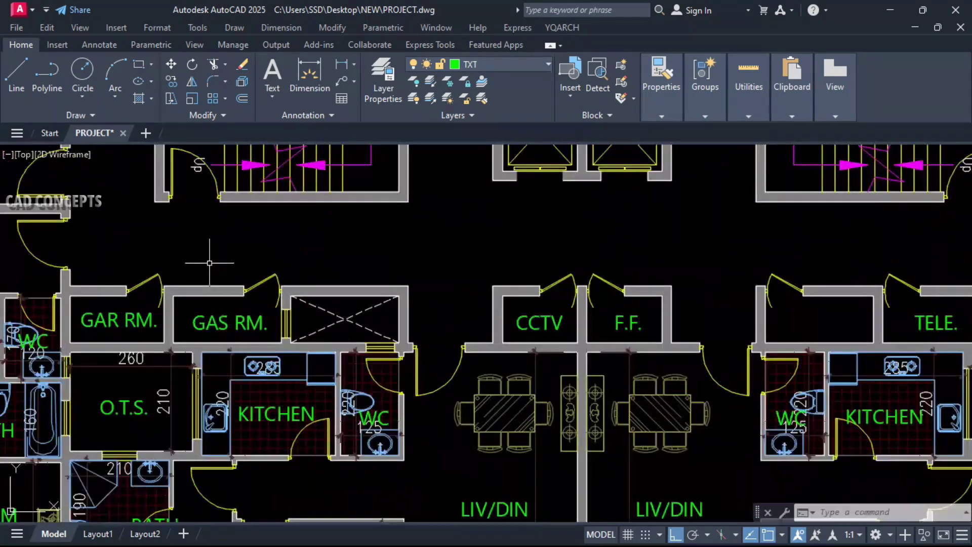
click(202, 326)
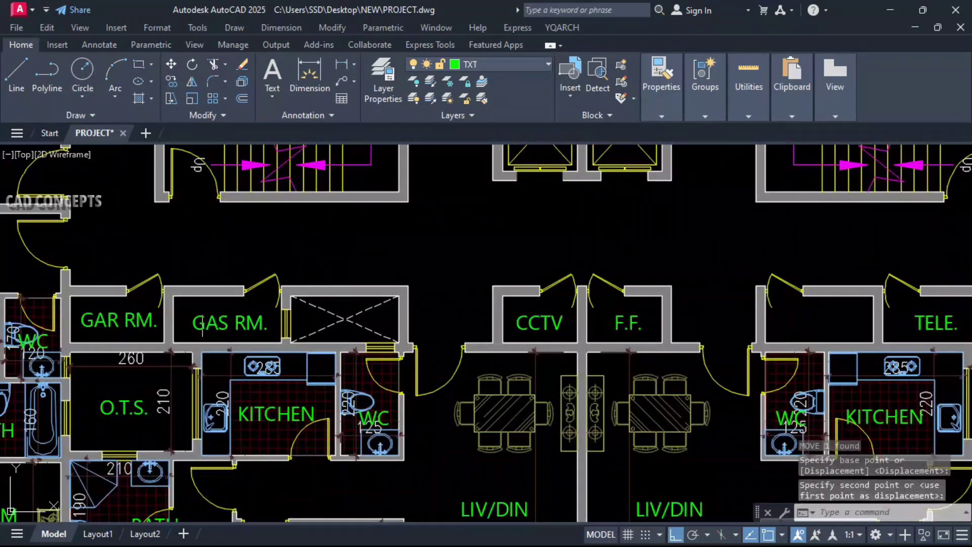
- Copy the F.F. label into the unlabelled room beside TELE. and change the copy to SERV
click(651, 310)
click(621, 321)
text(co)
click(621, 322)
click(810, 323)
key(Escape)
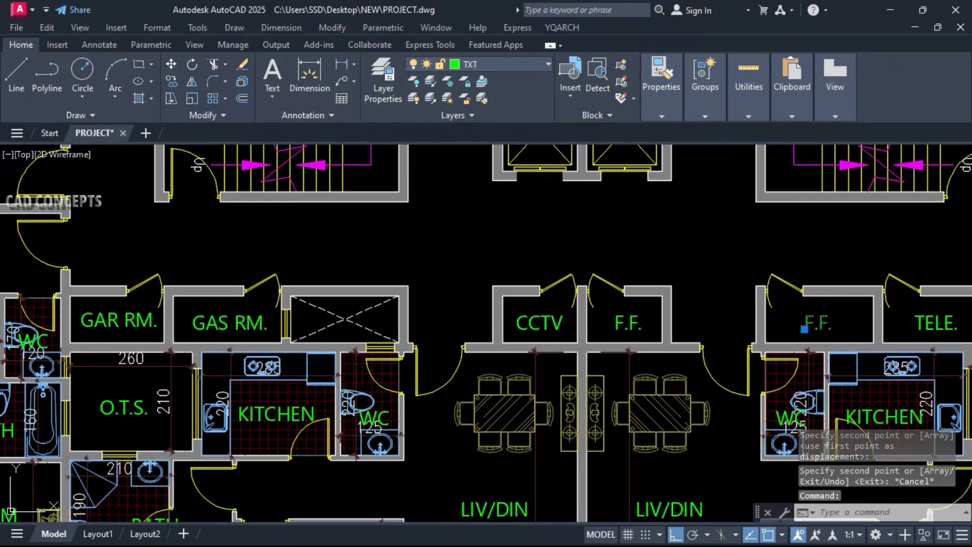
double_click(810, 324)
text(SERV.)
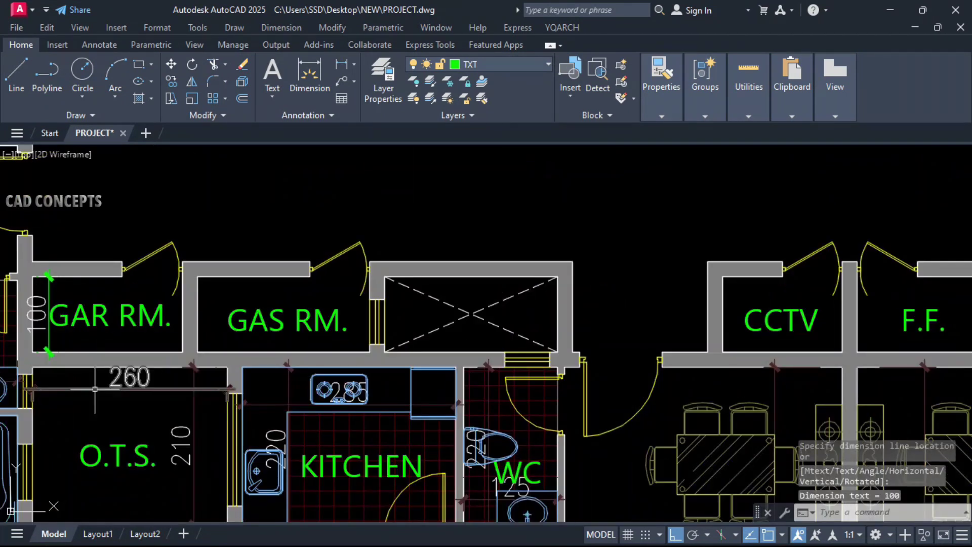
- Match the GAR RM. depth dimension to the O.T.S. dimension's properties and shift it further into the room
click(94, 389)
text(ma)
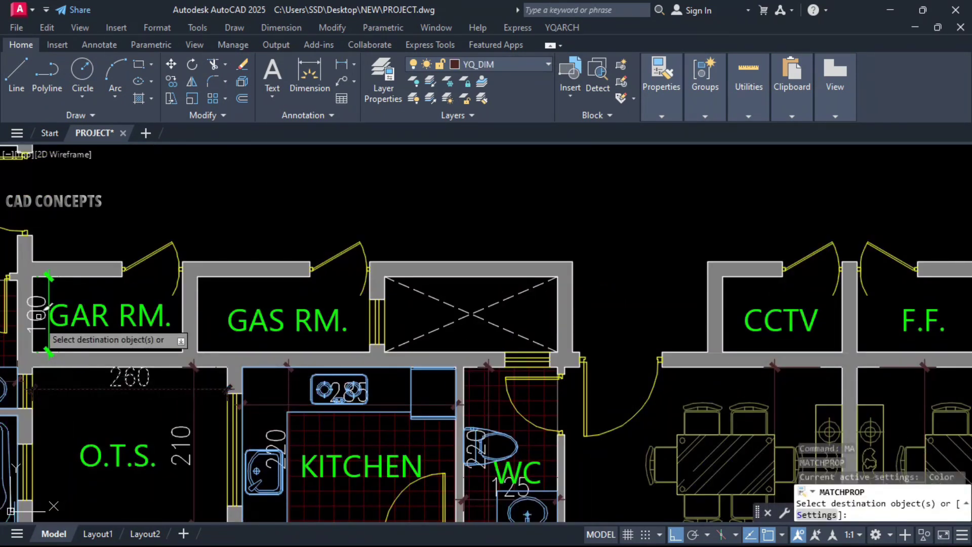
click(49, 291)
key(Escape)
click(49, 290)
text(m)
click(107, 223)
click(128, 216)
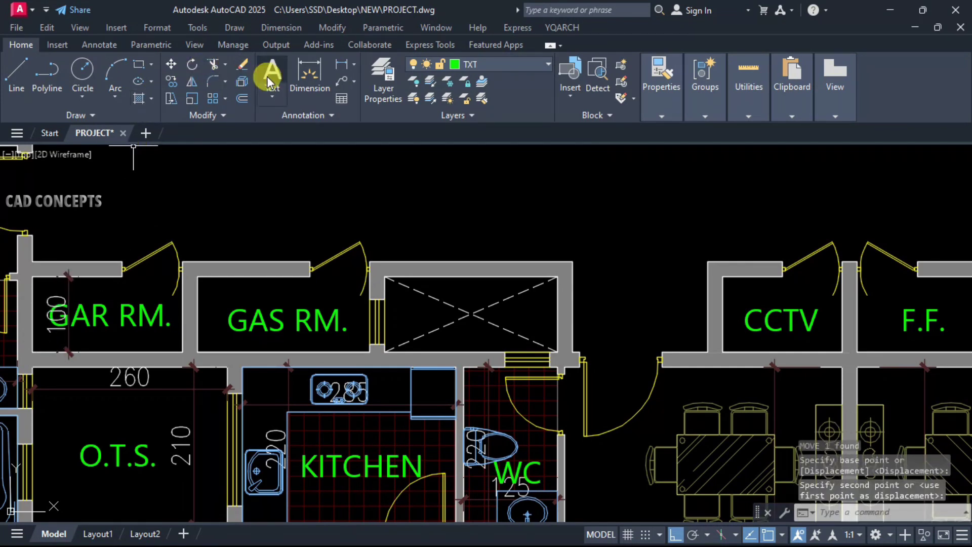
- Add a horizontal linear dimension across the GAS RM. width and match its properties to the existing room dimensions
click(342, 65)
click(183, 337)
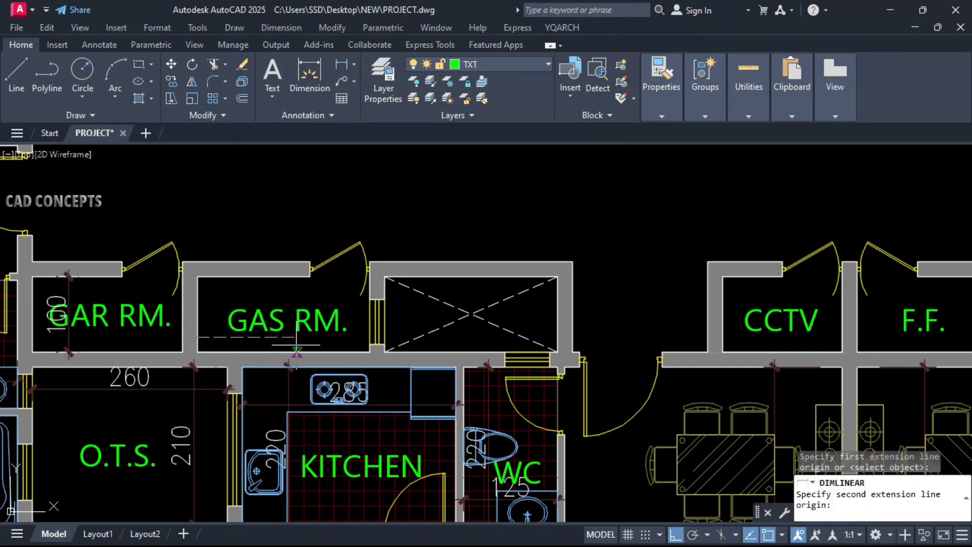
click(368, 337)
click(355, 343)
text(ma)
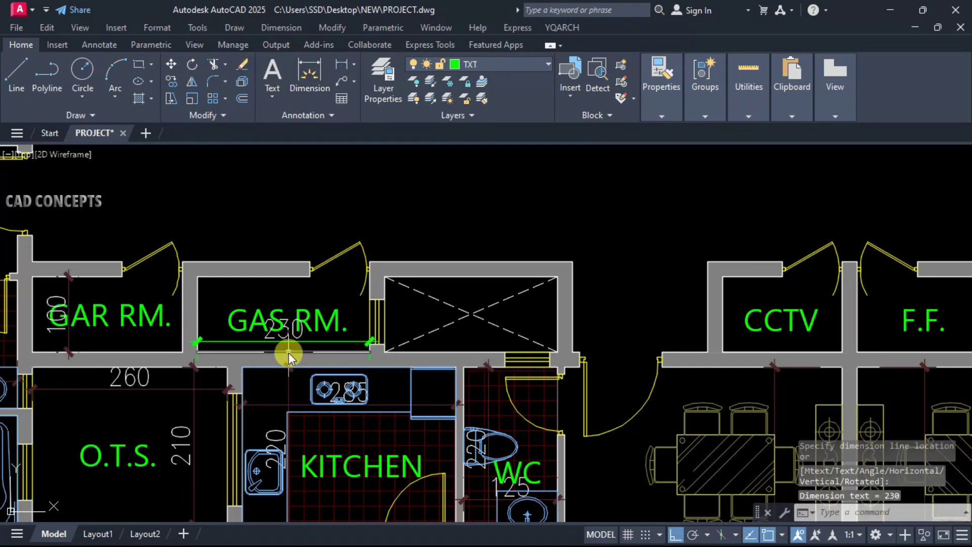
key(Return)
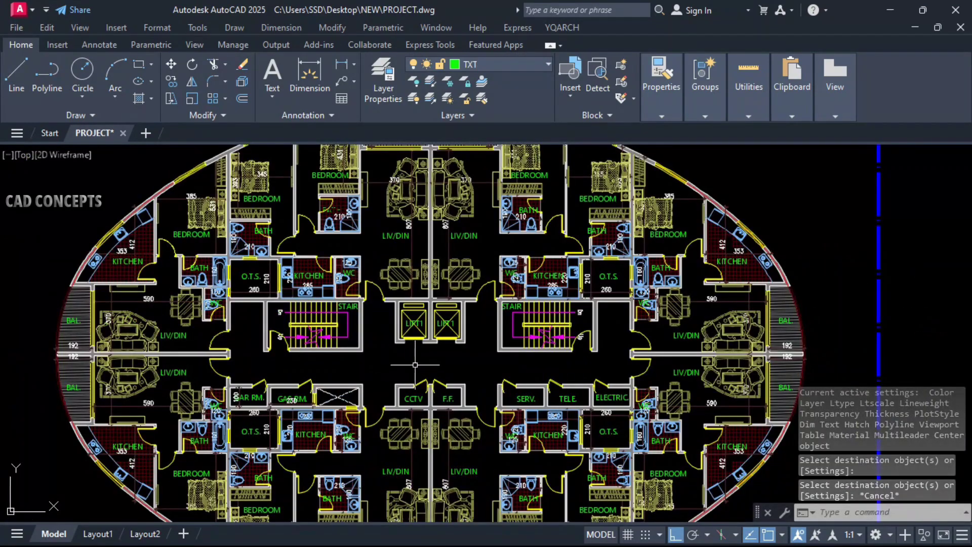
- Trace the central corridor's boundary along the surrounding walls with a polyline
text(pl)
key(Return)
scroll(643, 363, up, 4)
click(603, 423)
click(606, 210)
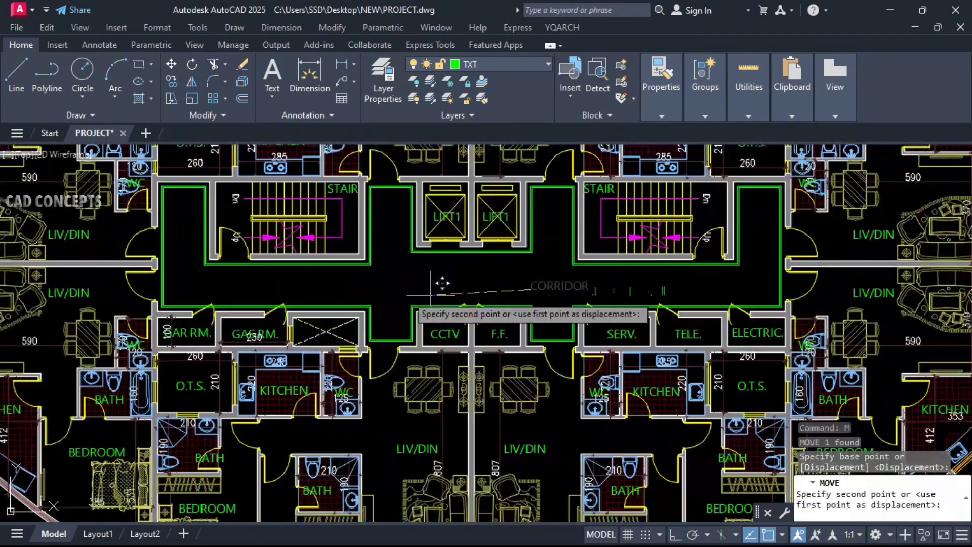
- Place the CORRIDOR label in the corridor below one stair and copy it to the matching position below the other stair
click(257, 291)
click(281, 290)
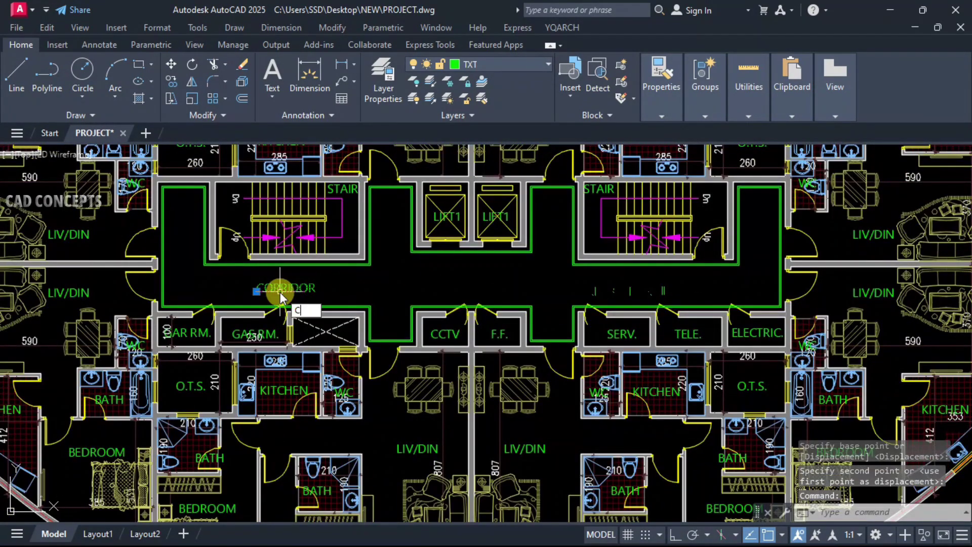
text(co)
key(Return)
click(259, 292)
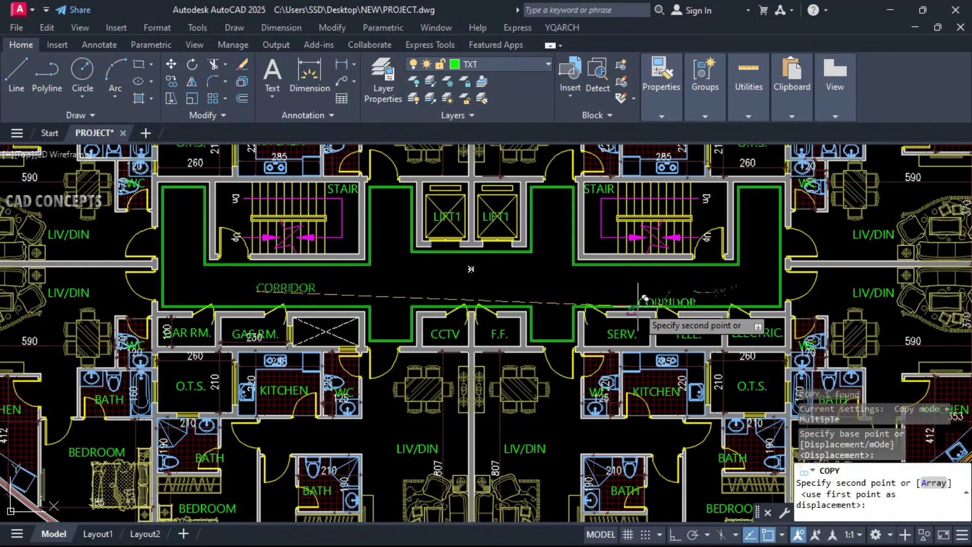
click(649, 290)
key(Escape)
key(Escape)
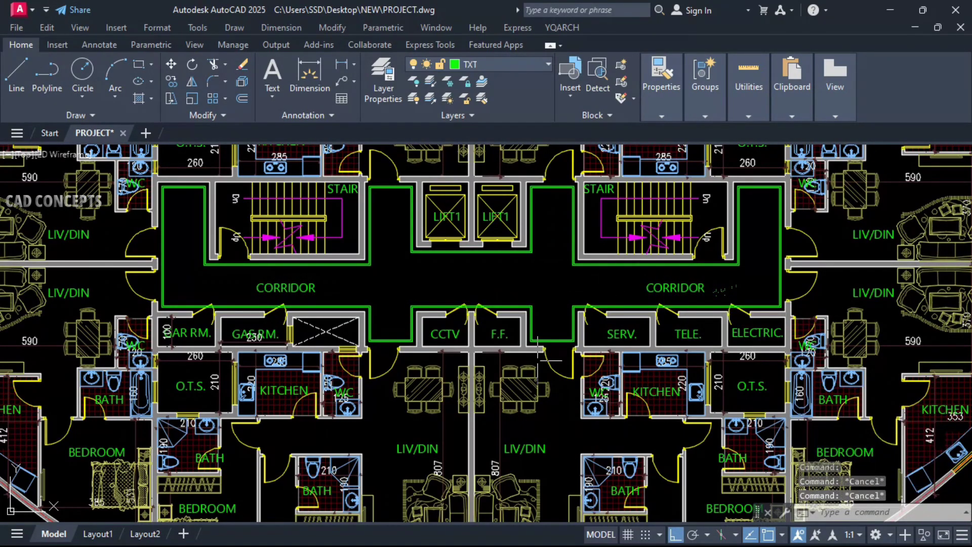
- Select the corridor's parallel border lines along the walls and change their colour to grey
click(583, 249)
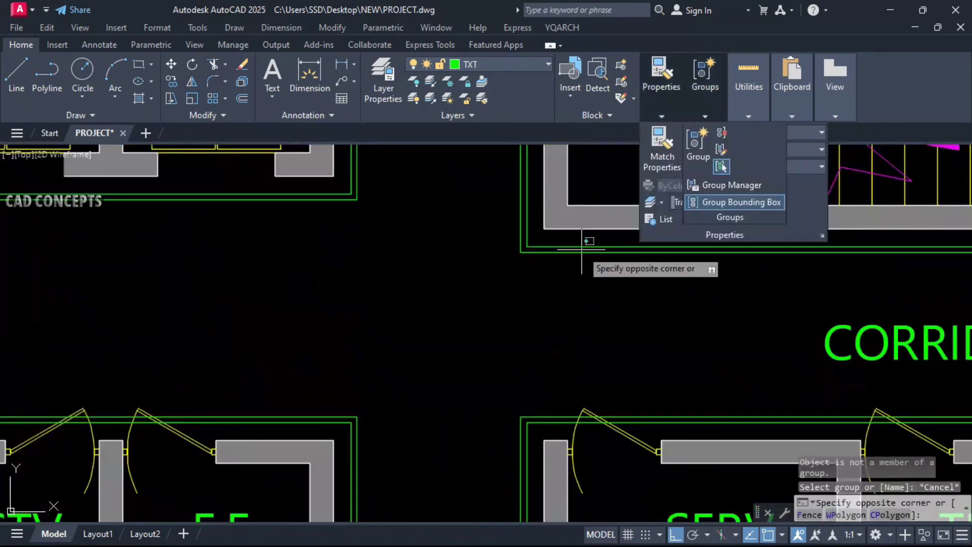
click(573, 251)
click(573, 251)
click(572, 246)
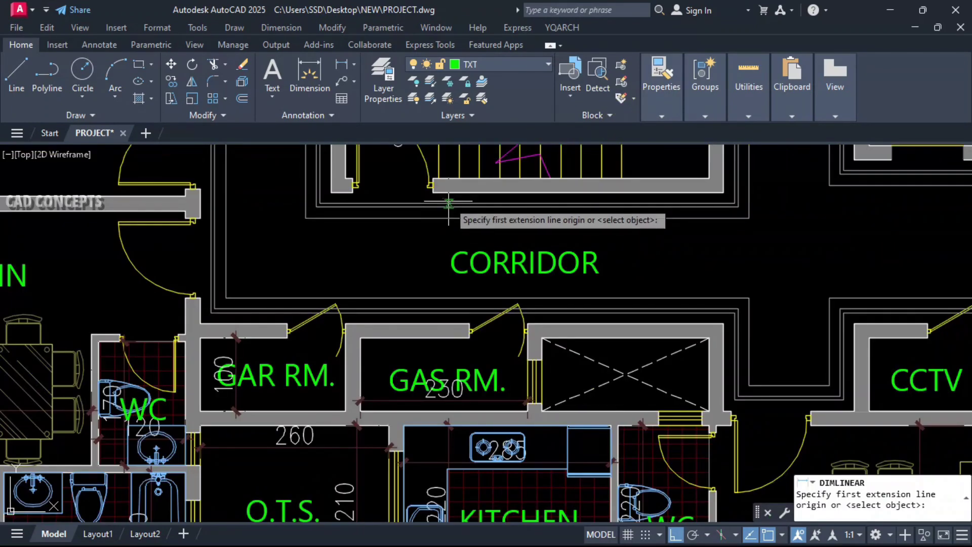
- Add linear dimensions across the corridor between the stair and GAS RM. walls, and across the passage between the stair and lift walls
click(449, 192)
click(448, 324)
click(413, 258)
key(Return)
scroll(456, 324, down, 5)
scroll(573, 250, up, 4)
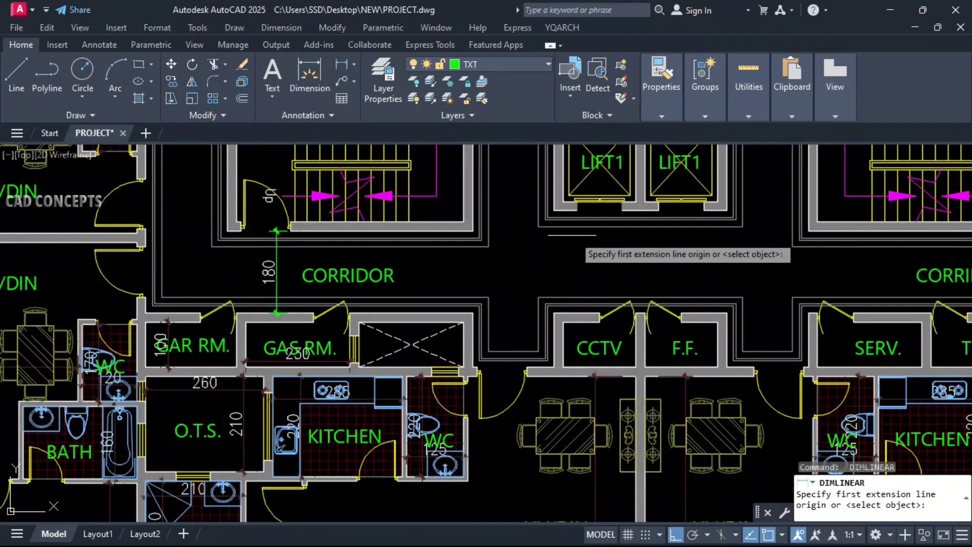
click(554, 182)
click(473, 182)
click(510, 185)
key(Return)
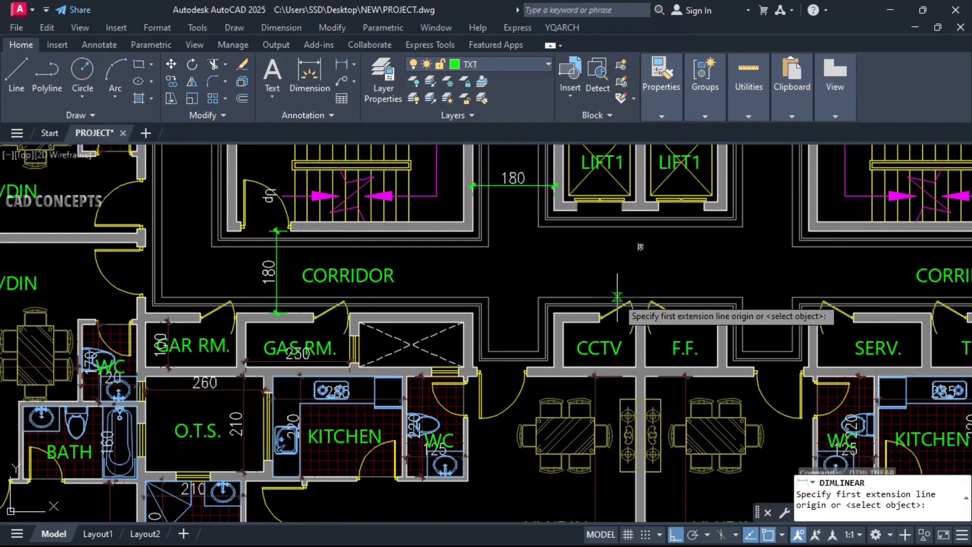
scroll(616, 299, down, 2)
key(Escape)
key(Escape)
- Select the diamond-pattern floor hatch in the central corridor and change its colour to grey
key(Return)
scroll(604, 300, up, 4)
click(585, 305)
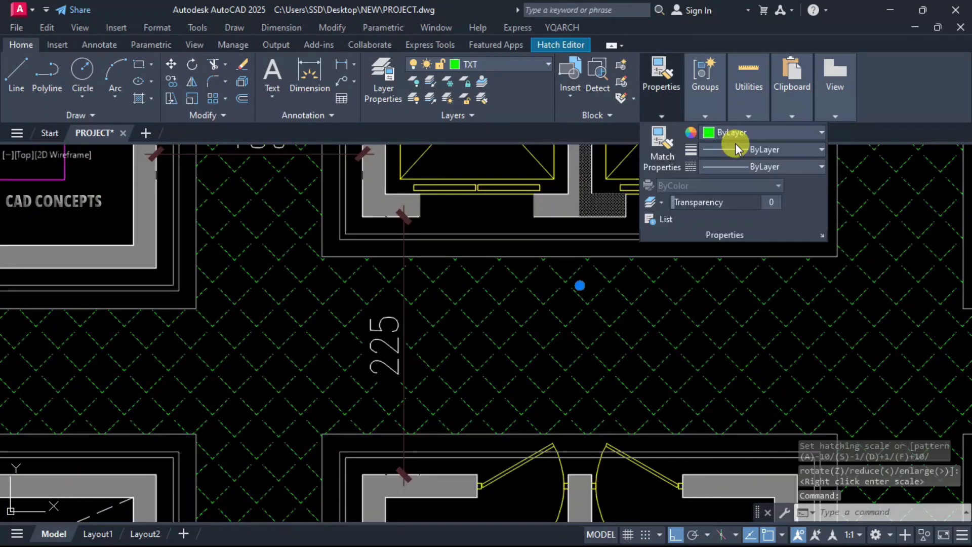
click(734, 134)
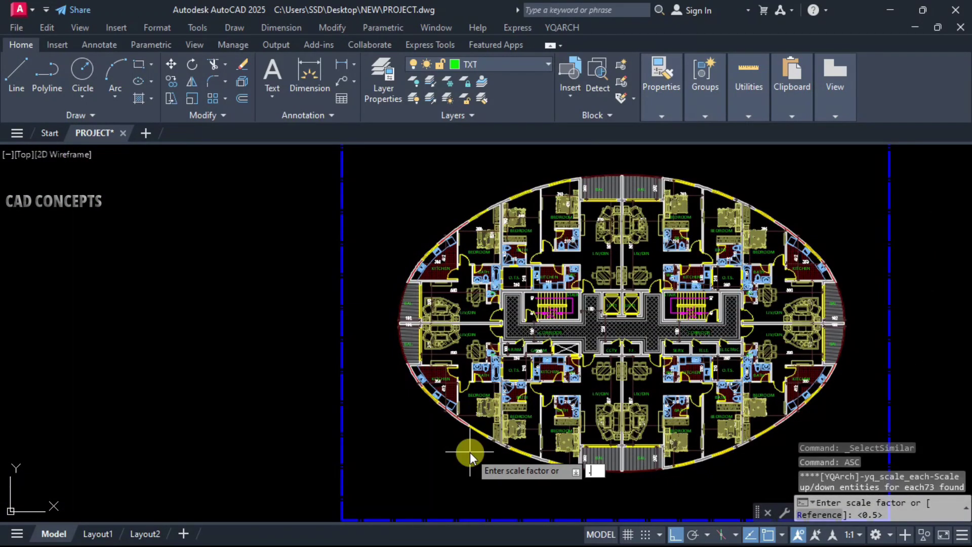
- Scale all the selected room labels individually by a factor of 0.7
text(.7)
key(Return)
scroll(602, 264, up, 4)
scroll(565, 213, down, 4)
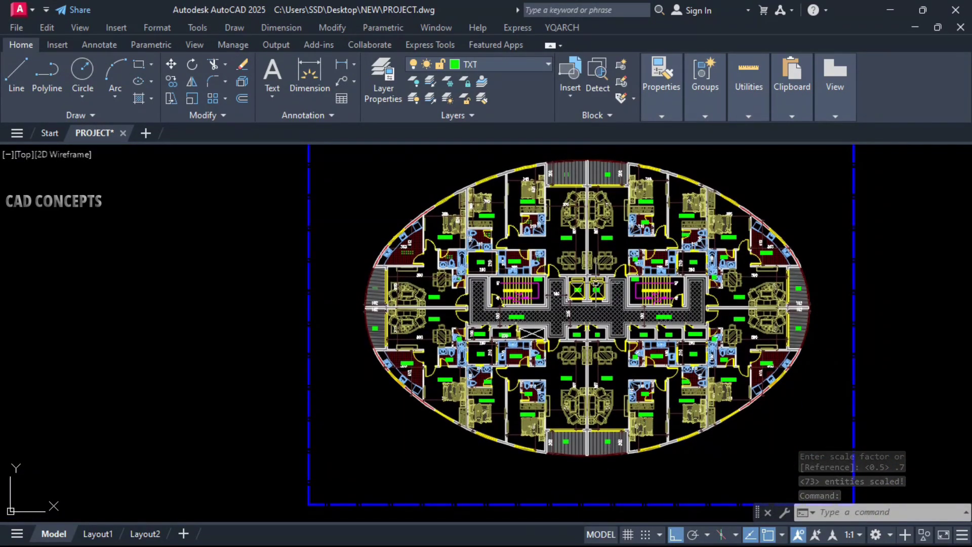
scroll(815, 258, up, 5)
scroll(814, 258, down, 5)
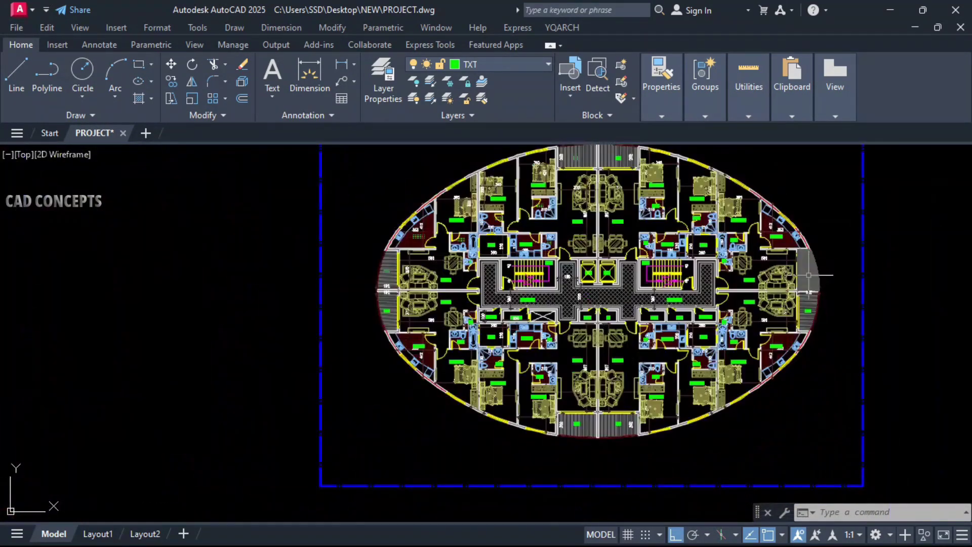
- Mask the room labels across the whole oval plan with TEXTMASK wipeouts and regenerate the drawing
scroll(805, 257, up, 5)
right_click(804, 258)
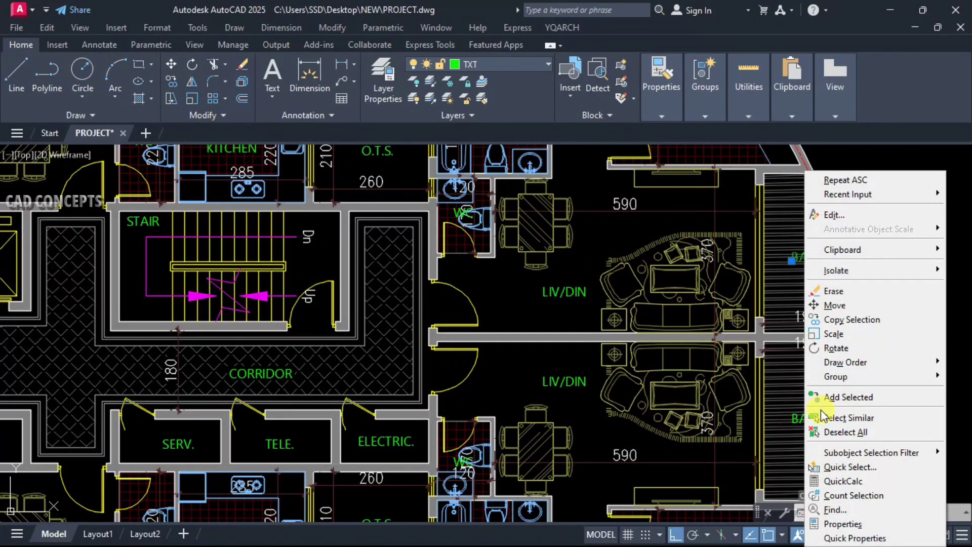
click(856, 351)
text(TEXTMASK)
key(Return)
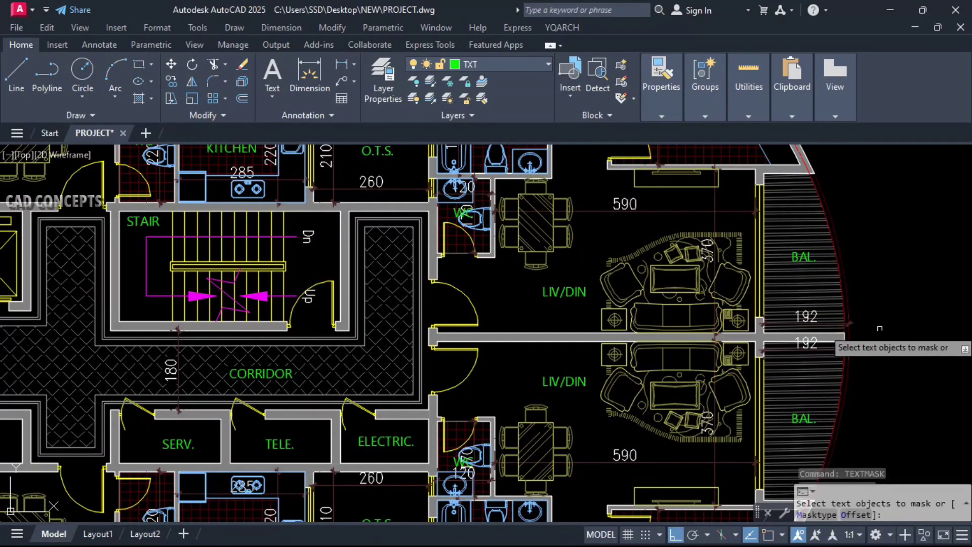
scroll(796, 259, down, 5)
middle_drag(650, 296, 606, 327)
click(297, 165)
click(754, 458)
key(Return)
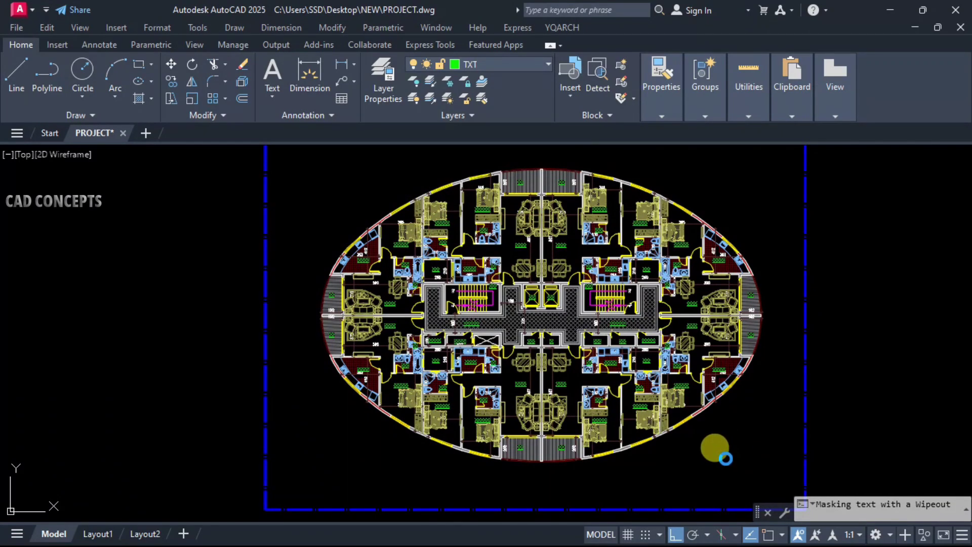
text(RE)
key(Return)
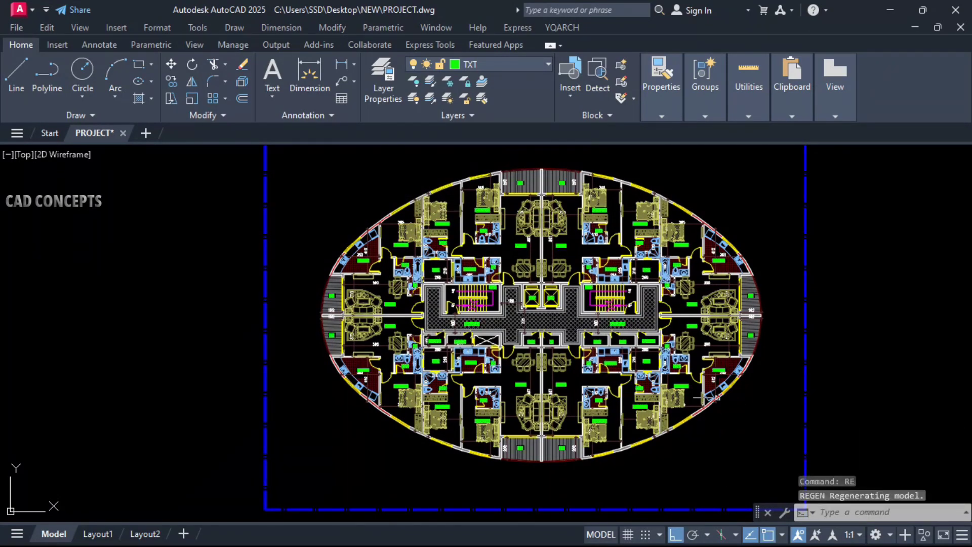
- Examine the whole oval plan within its plot boundary, including the building's outer edge and the red dashed setback outline
scroll(712, 381, down, 3)
text(Z)
key(Return)
text(w)
key(Return)
click(441, 430)
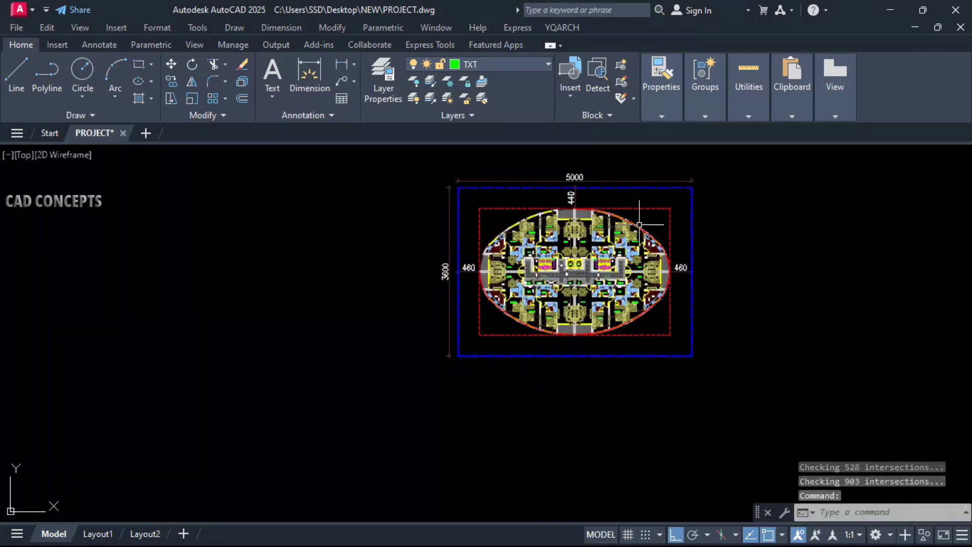
scroll(640, 225, up, 10)
click(680, 217)
scroll(681, 223, down, 8)
key(Escape)
click(633, 216)
click(637, 217)
key(Escape)
scroll(635, 217, down, 6)
middle_drag(644, 216, 645, 240)
click(438, 323)
key(Escape)
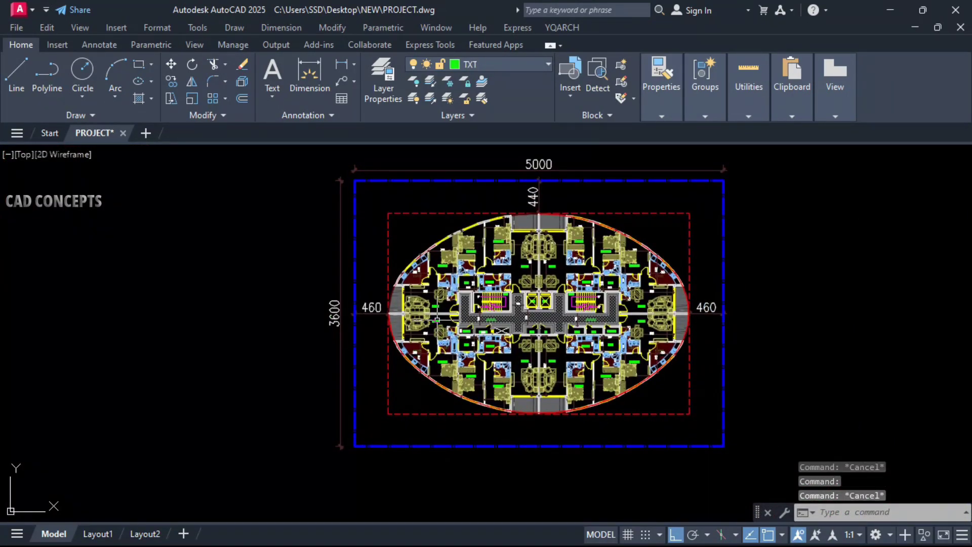